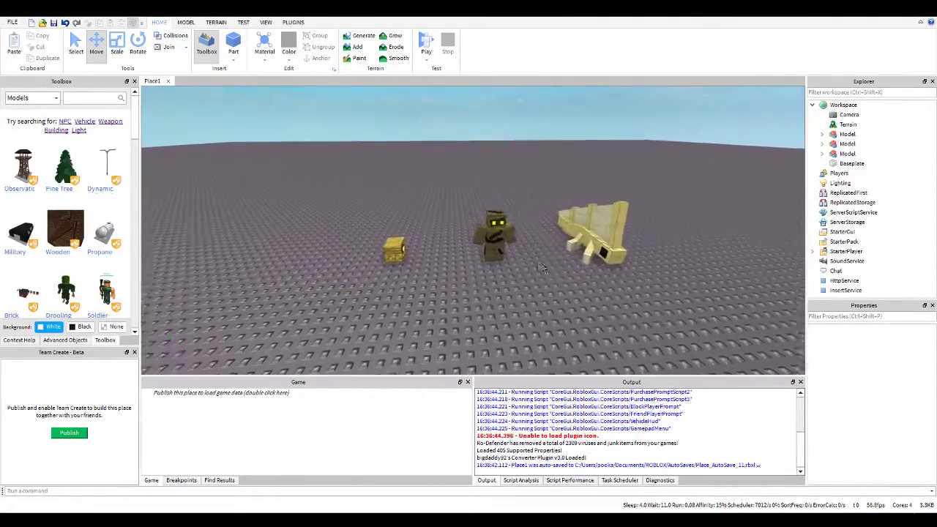
- Examine the yellow block, camouflaged character and pale finned models standing on the baseplate from several angles
{"action": "key", "text": "w"}
{"action": "key", "text": "d"}
{"action": "key", "text": "s"}
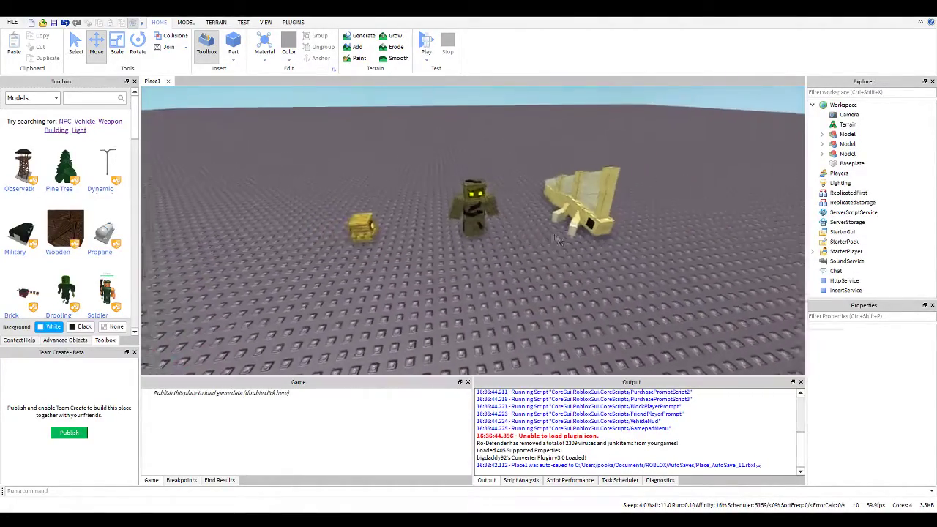
{"action": "key", "text": "s"}
{"action": "key", "text": "w"}
{"action": "key", "text": "s"}
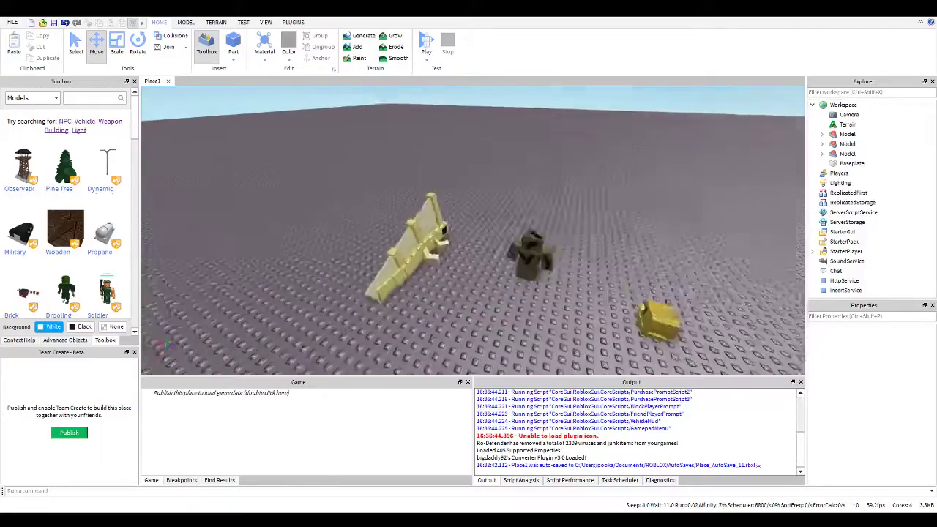
{"action": "key", "text": "d"}
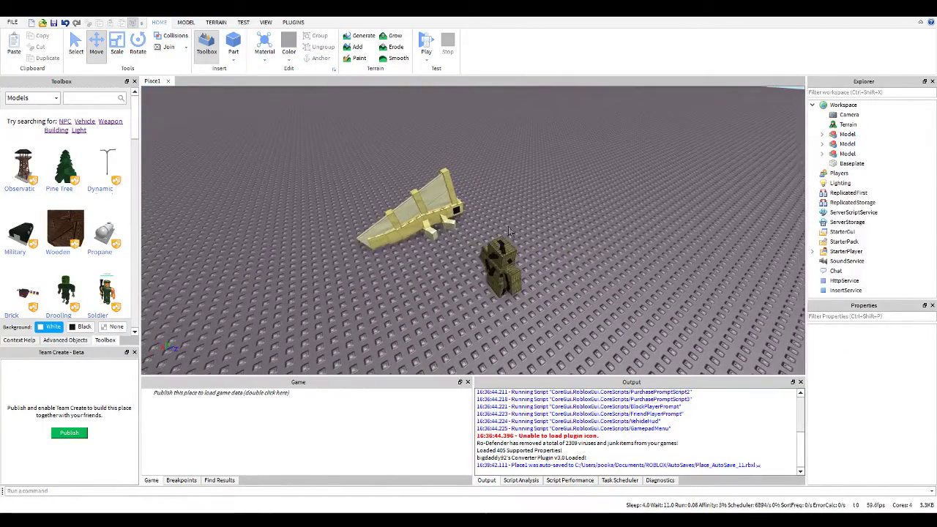
{"action": "right_click_drag", "start_coordinate": [500, 254], "coordinate": [498, 216]}
{"action": "left_click", "coordinate": [501, 236]}
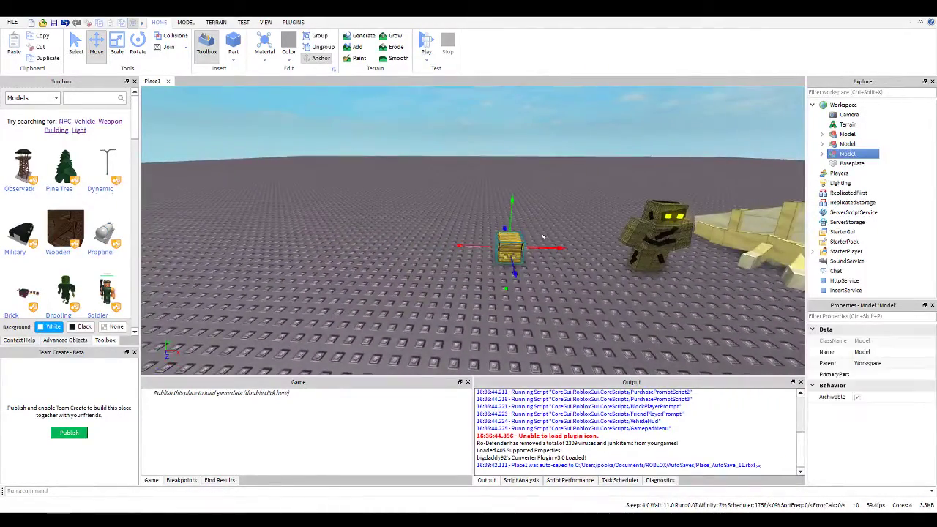
- Slide the yellow block model and the camouflaged character model along the red axis to adjust their spacing
{"action": "left_click_drag", "start_coordinate": [553, 245], "coordinate": [494, 238]}
{"action": "left_click", "coordinate": [580, 259]}
{"action": "key", "text": "w"}
{"action": "right_click_drag", "start_coordinate": [580, 259], "coordinate": [585, 256]}
{"action": "left_click", "coordinate": [570, 235]}
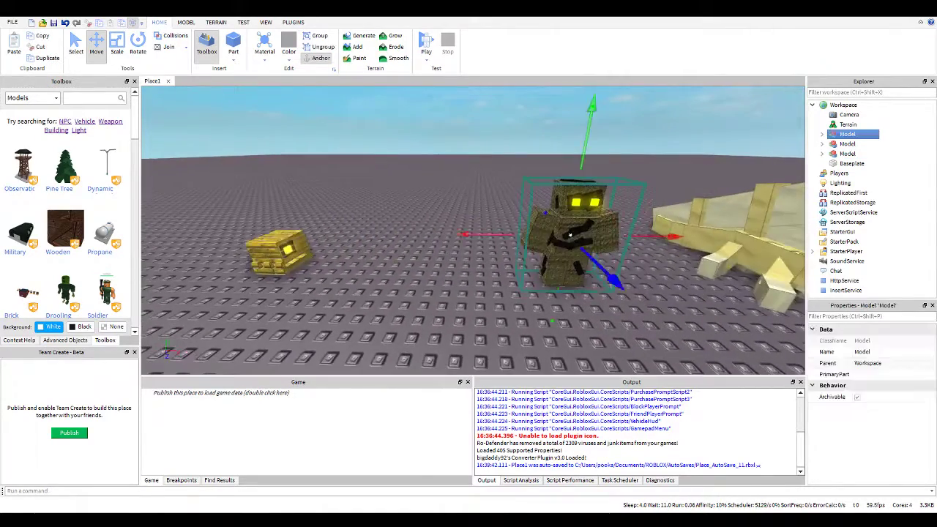
{"action": "scroll", "coordinate": [570, 235], "scroll_direction": "down", "scroll_amount": 1}
{"action": "left_click_drag", "start_coordinate": [607, 238], "coordinate": [554, 235]}
{"action": "left_click", "coordinate": [540, 257]}
{"action": "scroll", "coordinate": [512, 255], "scroll_direction": "down", "scroll_amount": 3}
{"action": "key", "text": "d"}
{"action": "left_click", "coordinate": [549, 243]}
{"action": "left_click", "coordinate": [557, 250]}
{"action": "key", "text": "a"}
- Move the yellow block model farther from the other models and nudge the camouflaged character along the red axis
{"action": "left_click", "coordinate": [419, 240]}
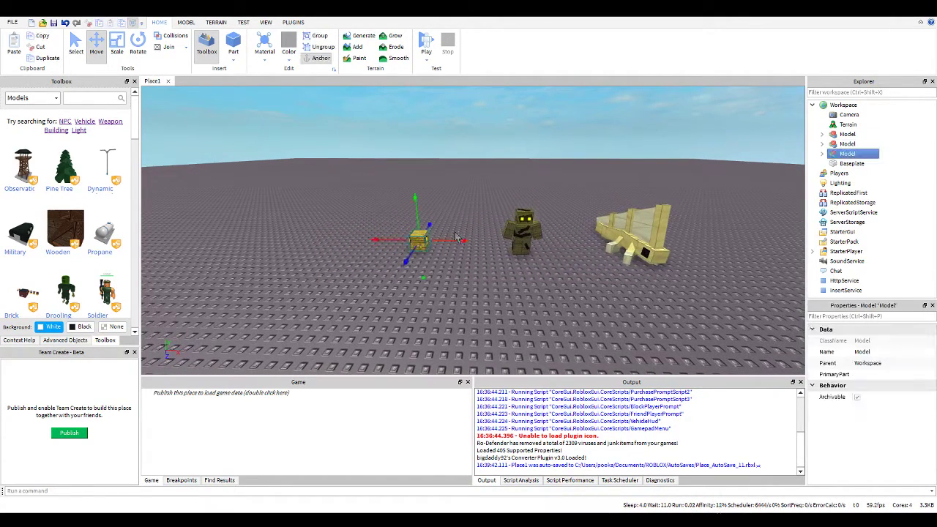
{"action": "left_click_drag", "start_coordinate": [455, 238], "coordinate": [477, 258]}
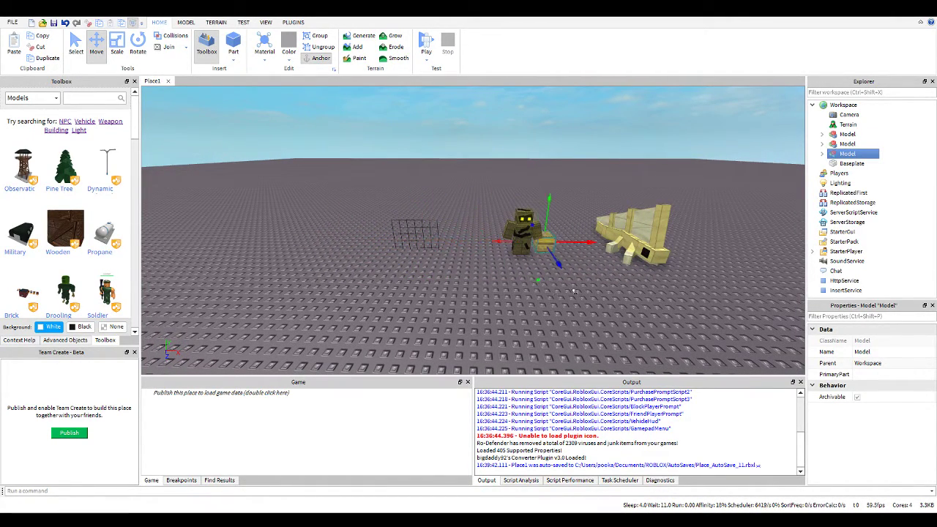
{"action": "left_click", "coordinate": [417, 280]}
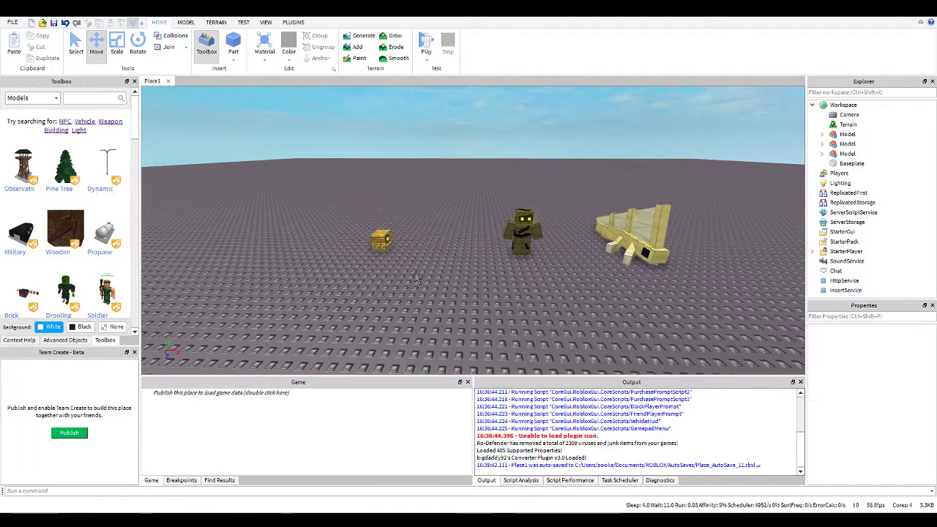
{"action": "left_click", "coordinate": [524, 230]}
{"action": "left_click_drag", "start_coordinate": [576, 232], "coordinate": [553, 245]}
{"action": "left_click", "coordinate": [535, 275]}
- Move the pale finned model along the red axis, far away from the yellow block
{"action": "key", "text": "d"}
{"action": "left_click", "coordinate": [577, 237]}
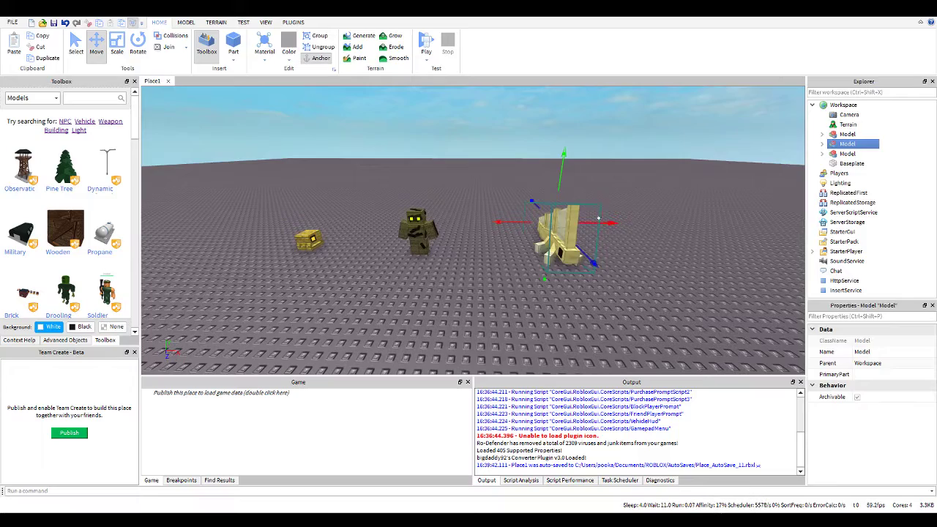
{"action": "left_click_drag", "start_coordinate": [598, 219], "coordinate": [582, 251]}
{"action": "left_click", "coordinate": [589, 273]}
{"action": "right_click_drag", "start_coordinate": [590, 274], "coordinate": [590, 274]}
{"action": "key", "text": "w"}
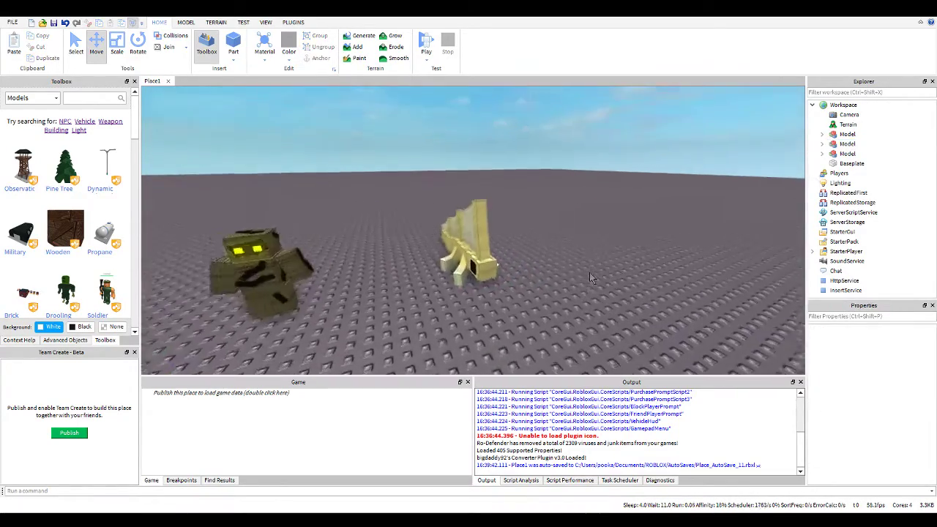
{"action": "key", "text": "w"}
{"action": "key", "text": "s"}
{"action": "left_click", "coordinate": [531, 251]}
{"action": "right_click_drag", "start_coordinate": [530, 252], "coordinate": [508, 201]}
{"action": "key", "text": "d"}
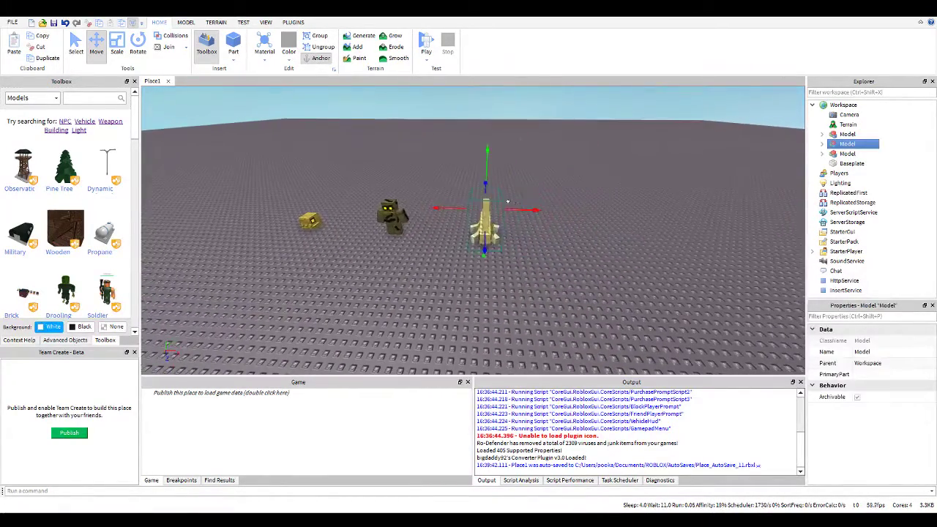
{"action": "left_click_drag", "start_coordinate": [532, 209], "coordinate": [764, 213]}
{"action": "left_click", "coordinate": [644, 241]}
- Move the camouflaged character along the red axis next to the pale finned model, leaving the yellow block alone
{"action": "key", "text": "a"}
{"action": "left_click", "coordinate": [441, 208]}
{"action": "left_click_drag", "start_coordinate": [491, 213], "coordinate": [779, 222]}
{"action": "left_click", "coordinate": [564, 225]}
{"action": "key", "text": "d"}
{"action": "key", "text": "a"}
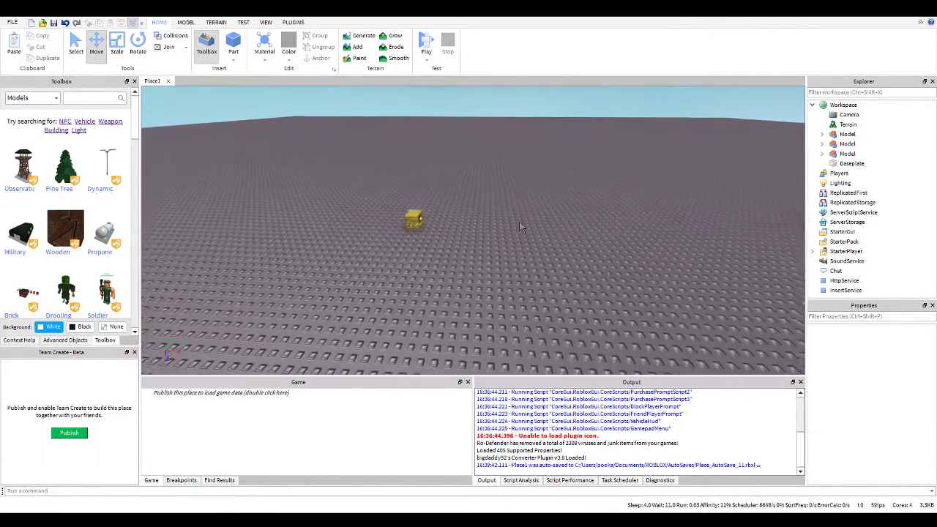
- Ungroup the yellow block model into its separate parts
{"action": "right_click_drag", "start_coordinate": [519, 226], "coordinate": [516, 226]}
{"action": "key", "text": "w"}
{"action": "left_click", "coordinate": [466, 226]}
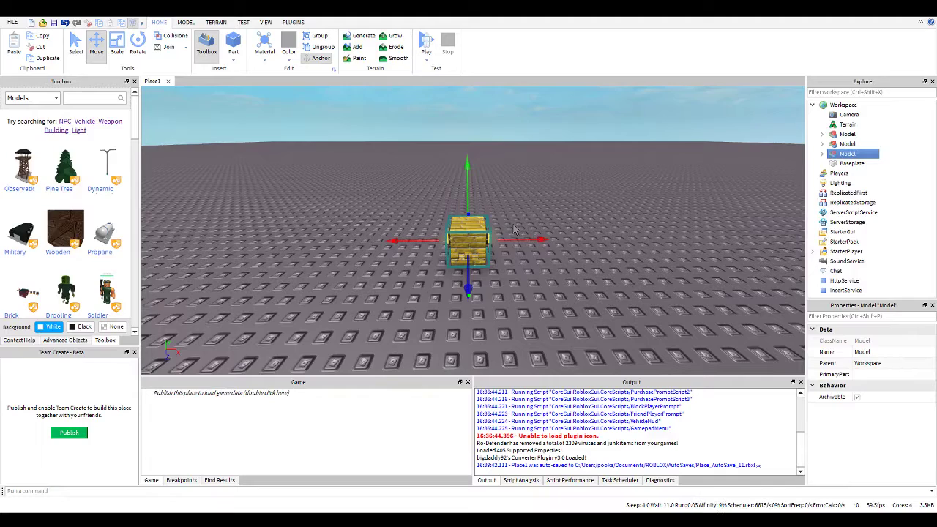
{"action": "key", "text": "ctrl+u"}
{"action": "left_click", "coordinate": [509, 267]}
- Inspect the ungrouped yellow block from several sides and check its main brick part
{"action": "key", "text": "a"}
{"action": "right_click_drag", "start_coordinate": [574, 238], "coordinate": [578, 234]}
{"action": "key", "text": "w"}
{"action": "key", "text": "ctrl+1"}
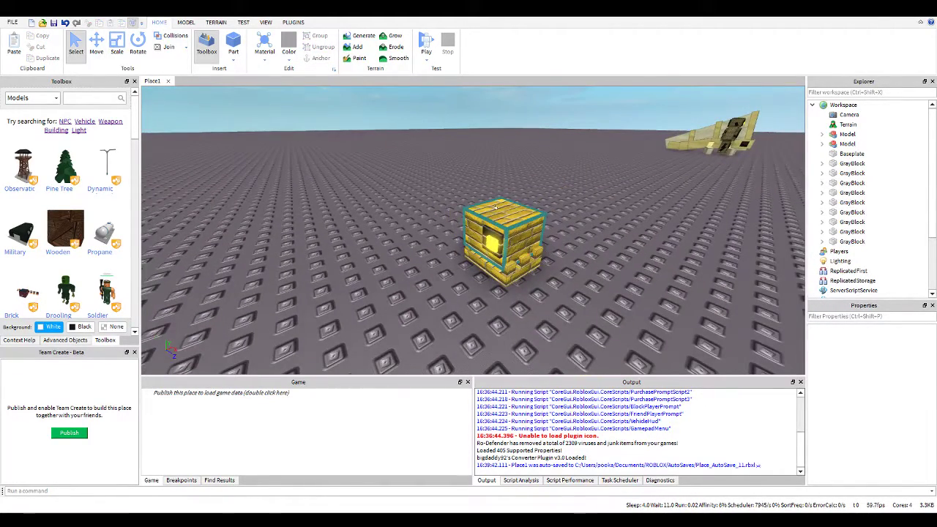
{"action": "left_click", "coordinate": [494, 208]}
{"action": "key", "text": "ctrl+2"}
{"action": "right_click_drag", "start_coordinate": [495, 208], "coordinate": [458, 193]}
{"action": "key", "text": "a"}
{"action": "key", "text": "d"}
{"action": "key", "text": "a"}
{"action": "key", "text": "d"}
{"action": "key", "text": "w"}
{"action": "key", "text": "d"}
{"action": "key", "text": "a"}
- Select all nine GrayBlock parts of the yellow block together, and deselect them after checking
{"action": "left_click", "coordinate": [554, 287]}
{"action": "key", "text": "s"}
{"action": "key", "text": "w"}
{"action": "key", "text": "s"}
{"action": "left_click_drag", "start_coordinate": [458, 194], "coordinate": [562, 281]}
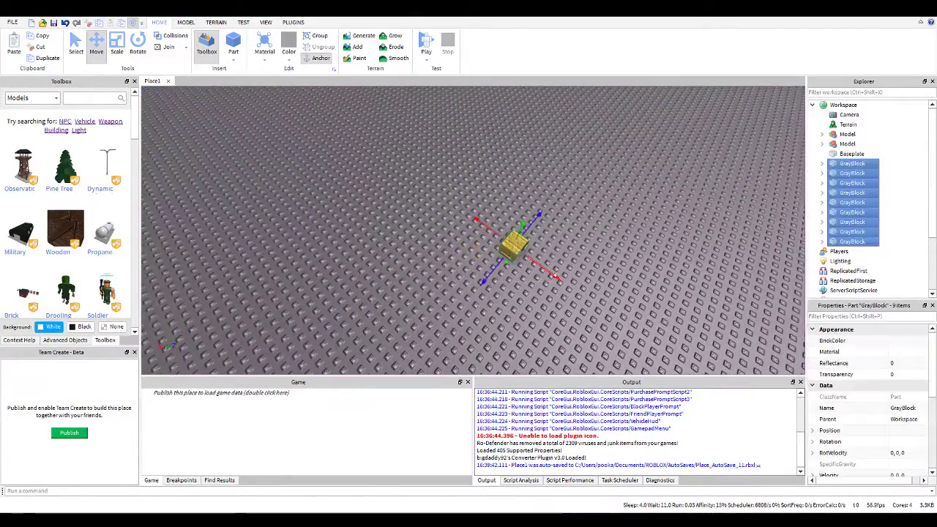
{"action": "right_click_drag", "start_coordinate": [568, 265], "coordinate": [503, 257]}
{"action": "key", "text": "w"}
{"action": "key", "text": "ctrl+1"}
{"action": "left_click", "coordinate": [469, 223]}
{"action": "key", "text": "w"}
{"action": "key", "text": "s"}
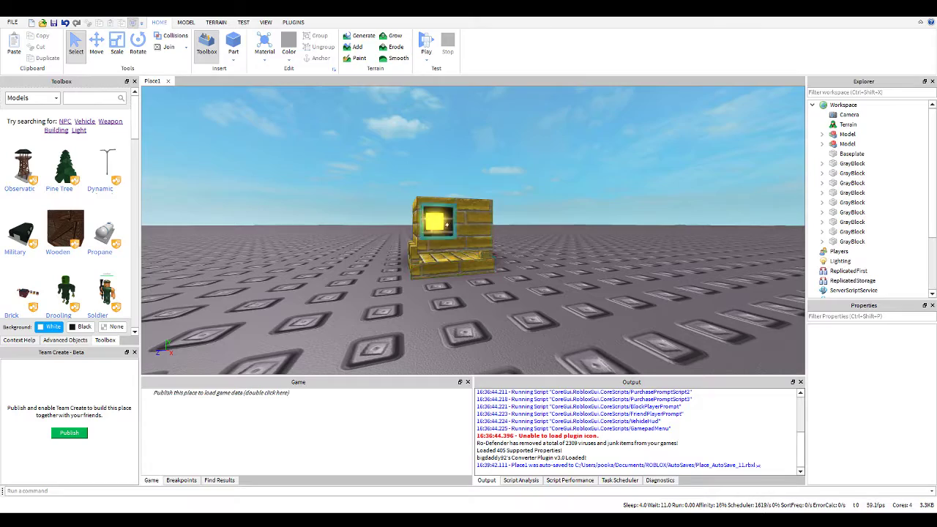
- Rename the yellow block's large main brick part as Head
{"action": "key", "text": "a"}
{"action": "right_click_drag", "start_coordinate": [513, 225], "coordinate": [443, 220]}
{"action": "key", "text": "w"}
{"action": "key", "text": "d"}
{"action": "key", "text": "w"}
{"action": "key", "text": "s"}
{"action": "left_click", "coordinate": [444, 217]}
{"action": "key", "text": "ctrl+2"}
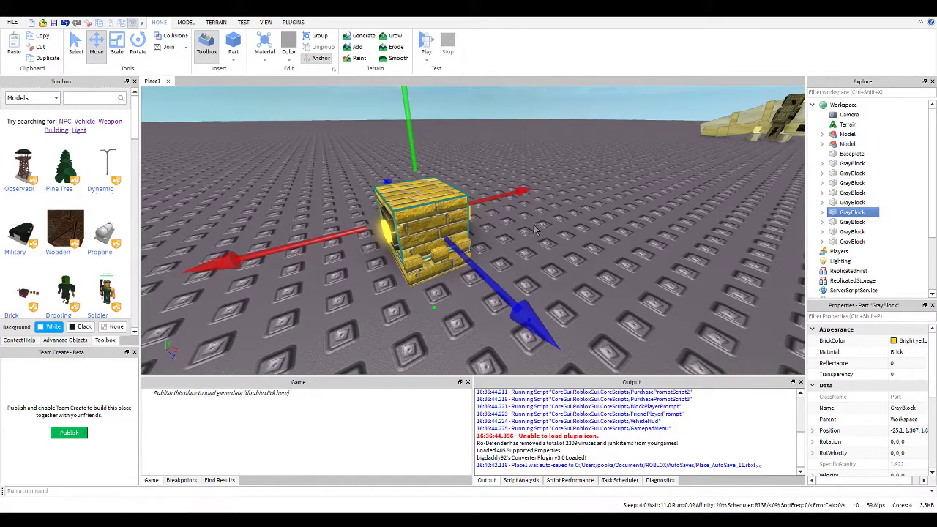
{"action": "left_click", "coordinate": [534, 230]}
{"action": "left_click", "coordinate": [444, 226]}
{"action": "key", "text": "ctrl+1"}
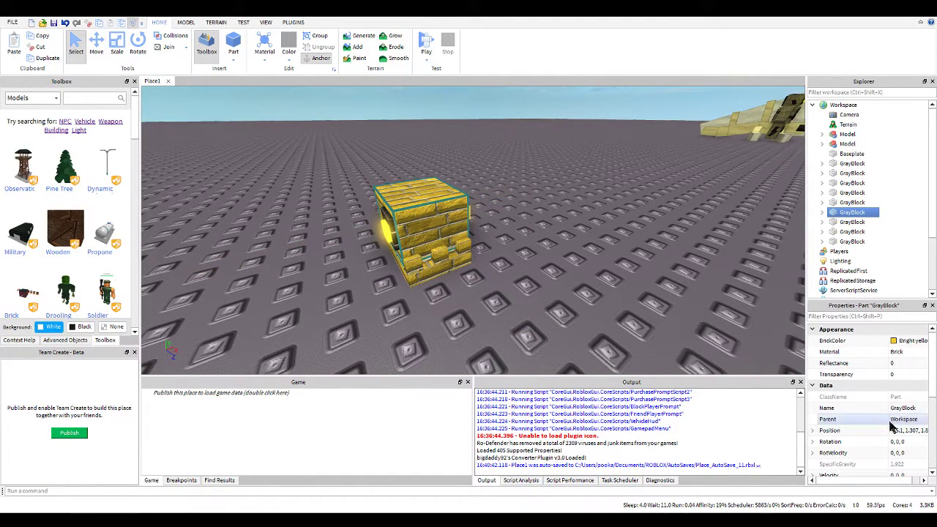
{"action": "left_click", "coordinate": [893, 409]}
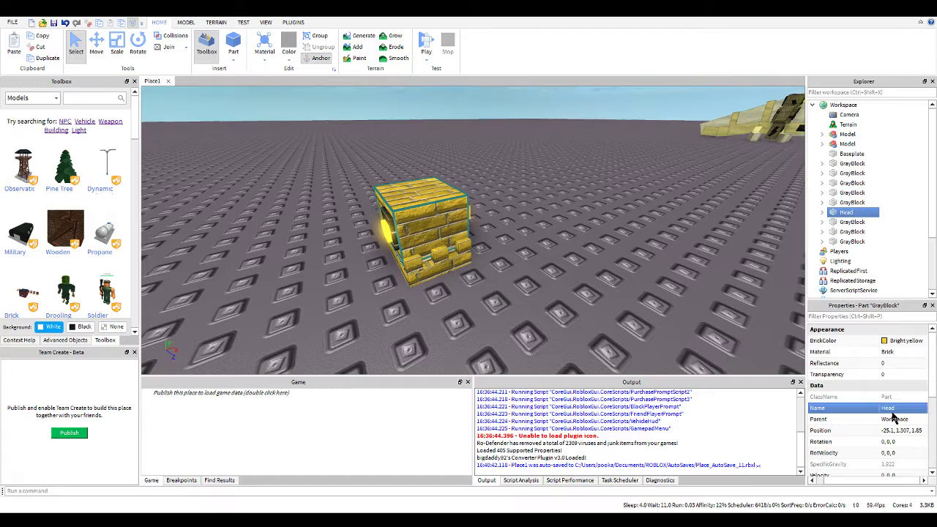
{"action": "left_click", "coordinate": [706, 285]}
- Rename the yellow block's large main brick part as Torso
{"action": "key", "text": "w"}
{"action": "right_click_drag", "start_coordinate": [707, 285], "coordinate": [506, 271]}
{"action": "key", "text": "s"}
{"action": "key", "text": "w"}
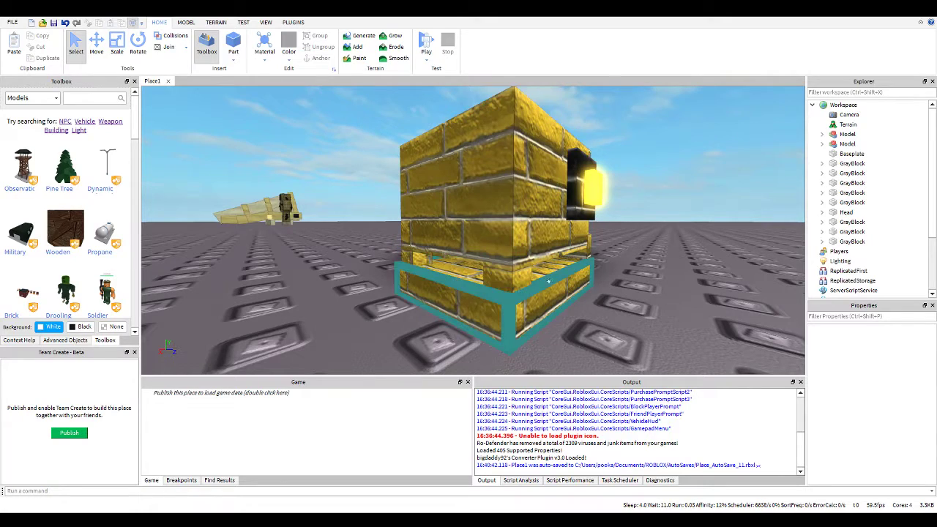
{"action": "left_click", "coordinate": [491, 227]}
{"action": "key", "text": "w"}
{"action": "right_click_drag", "start_coordinate": [491, 227], "coordinate": [469, 242]}
{"action": "key", "text": "s"}
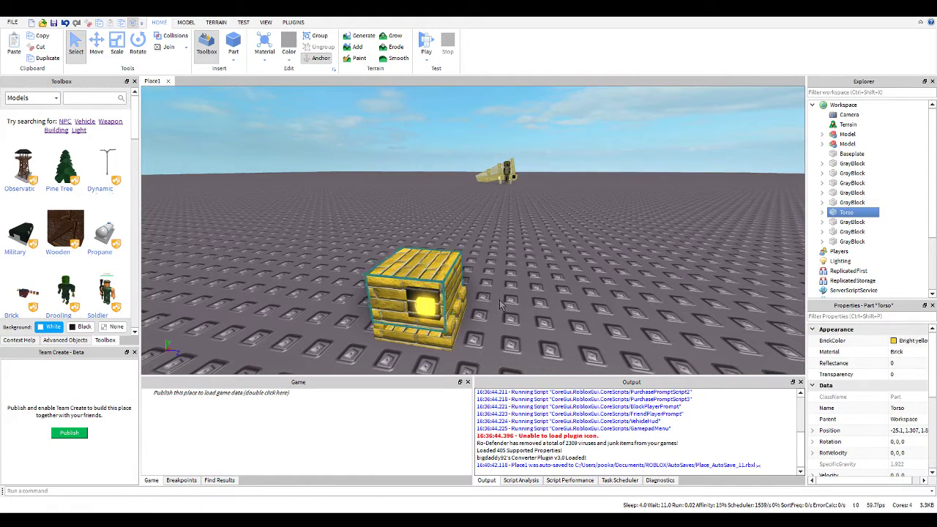
- Duplicate the Torso part and fit the copy as a shorter slab over the block's upper portion
{"action": "key", "text": "ctrl+d"}
{"action": "key", "text": "ctrl+2"}
{"action": "left_click_drag", "start_coordinate": [411, 213], "coordinate": [411, 182]}
{"action": "key", "text": "ctrl+3"}
{"action": "left_click_drag", "start_coordinate": [395, 151], "coordinate": [494, 247]}
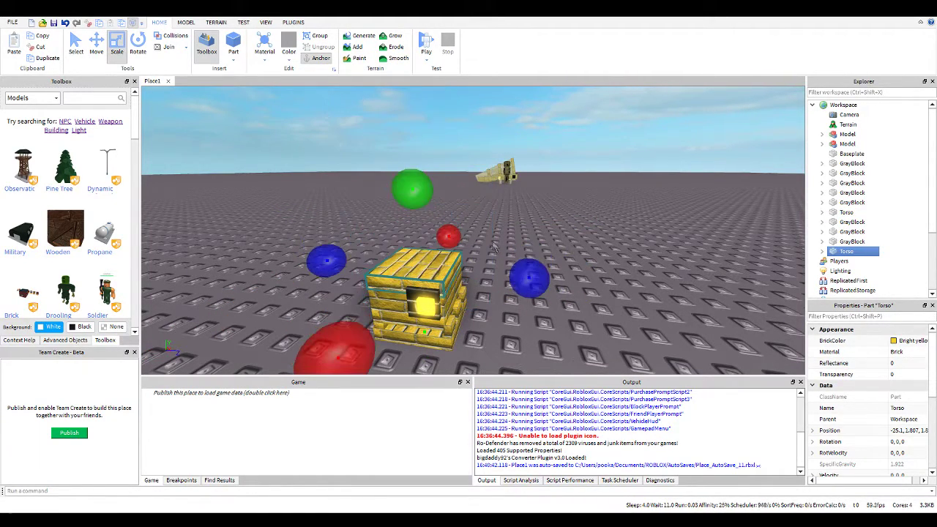
- Rename the shortened copy of the Torso part as Head
{"action": "left_click", "coordinate": [909, 409]}
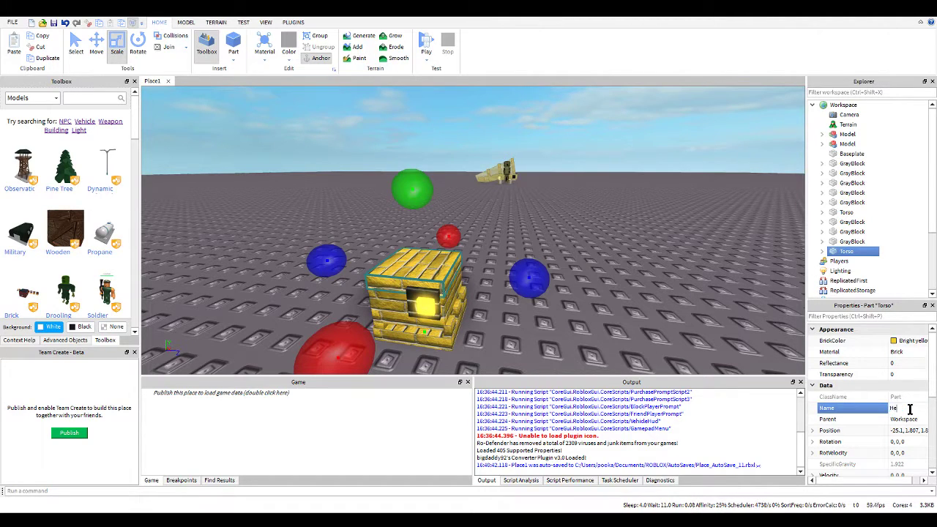
{"action": "left_click", "coordinate": [658, 309]}
{"action": "right_click_drag", "start_coordinate": [658, 309], "coordinate": [641, 341]}
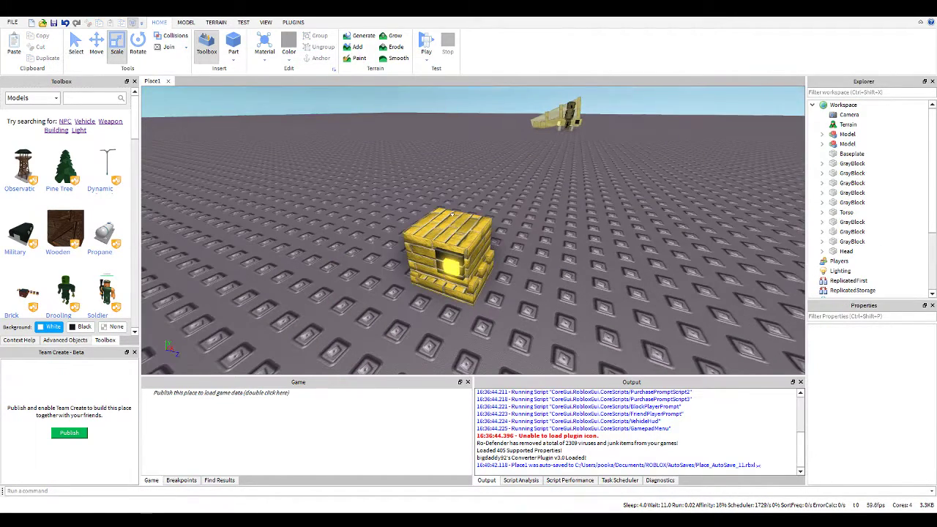
- Set the Head part's transparency to 1
{"action": "left_click", "coordinate": [449, 227]}
{"action": "double_click", "coordinate": [894, 381]}
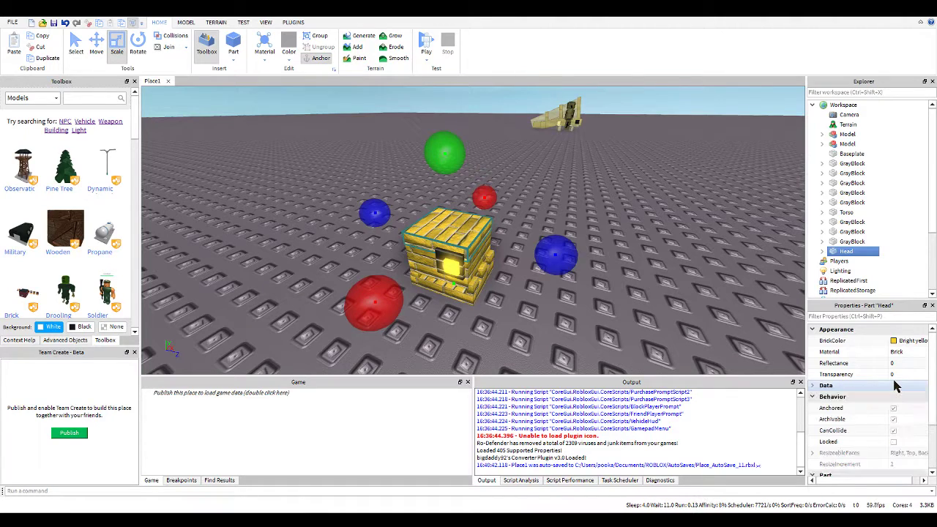
{"action": "left_click", "coordinate": [893, 378]}
{"action": "type", "text": "1"}
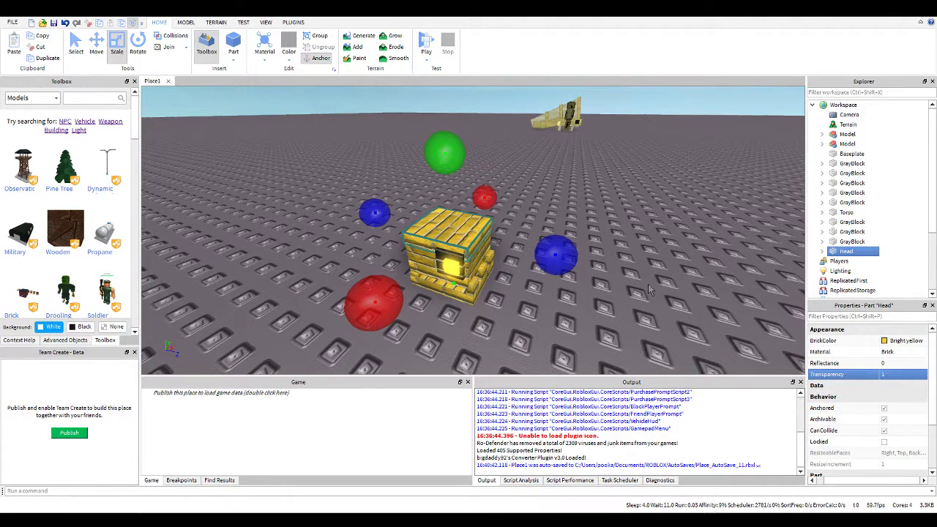
{"action": "left_click", "coordinate": [648, 289]}
- Name the black eye backing RightEye1 and the glowing neon part on it RightEye2
{"action": "scroll", "coordinate": [556, 249], "scroll_direction": "up", "scroll_amount": 5}
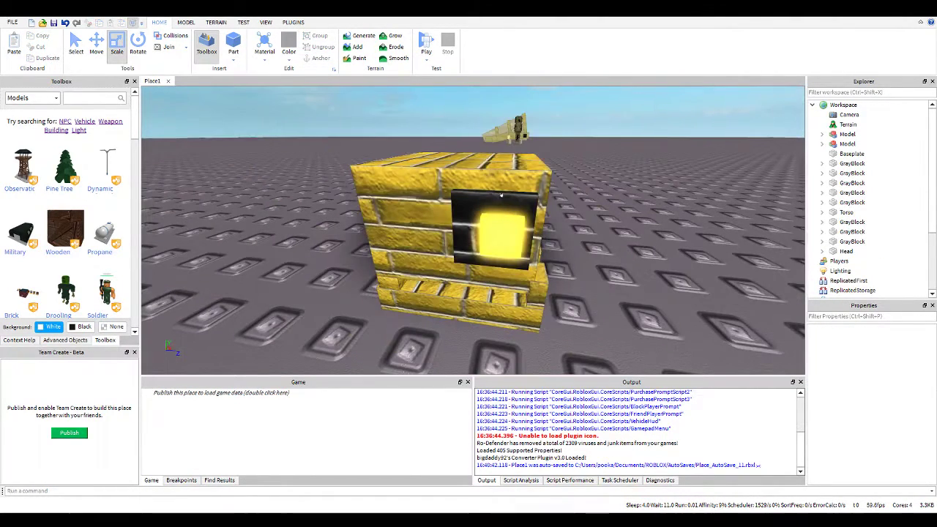
{"action": "left_click", "coordinate": [501, 196]}
{"action": "right_click_drag", "start_coordinate": [502, 196], "coordinate": [585, 199]}
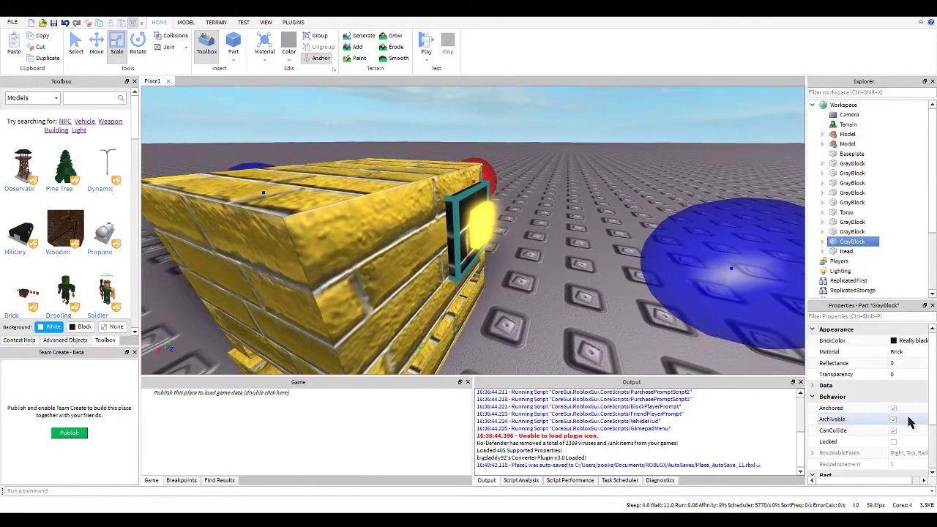
{"action": "left_click", "coordinate": [809, 385]}
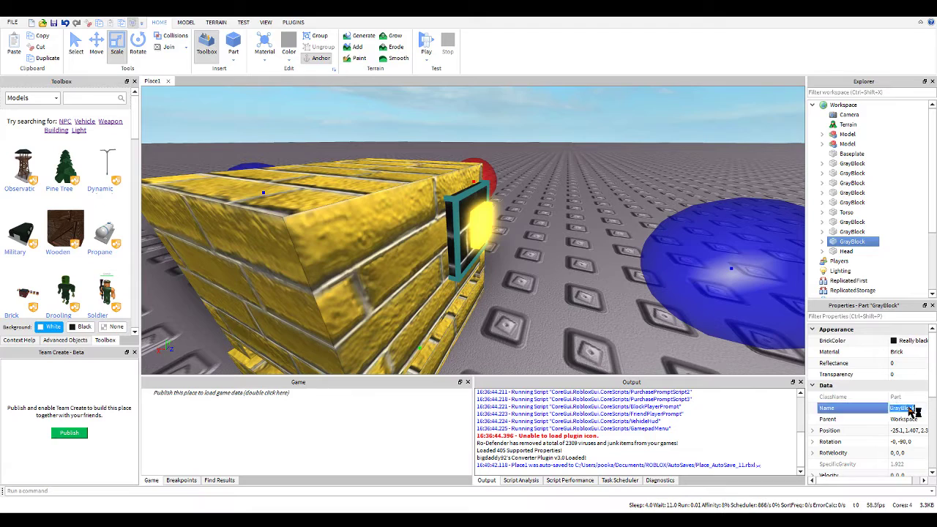
{"action": "type", "text": "L"}
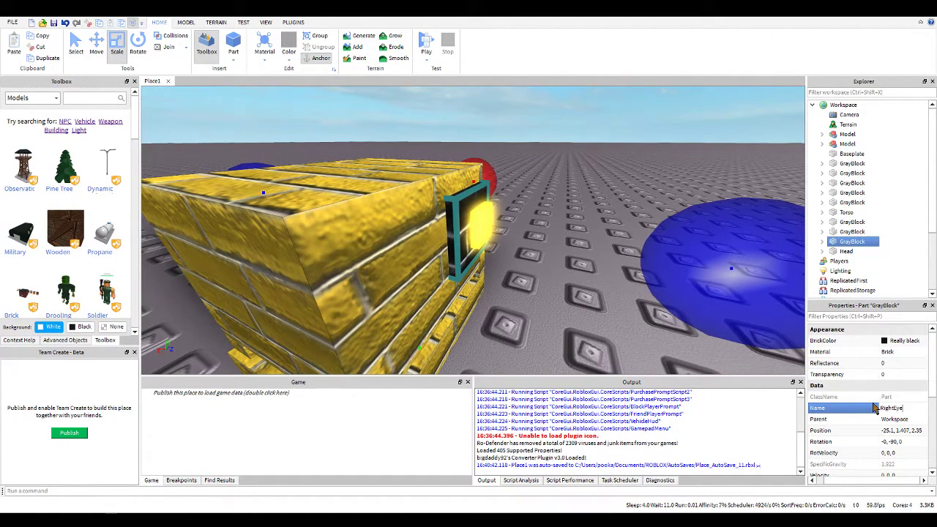
{"action": "left_click", "coordinate": [489, 224]}
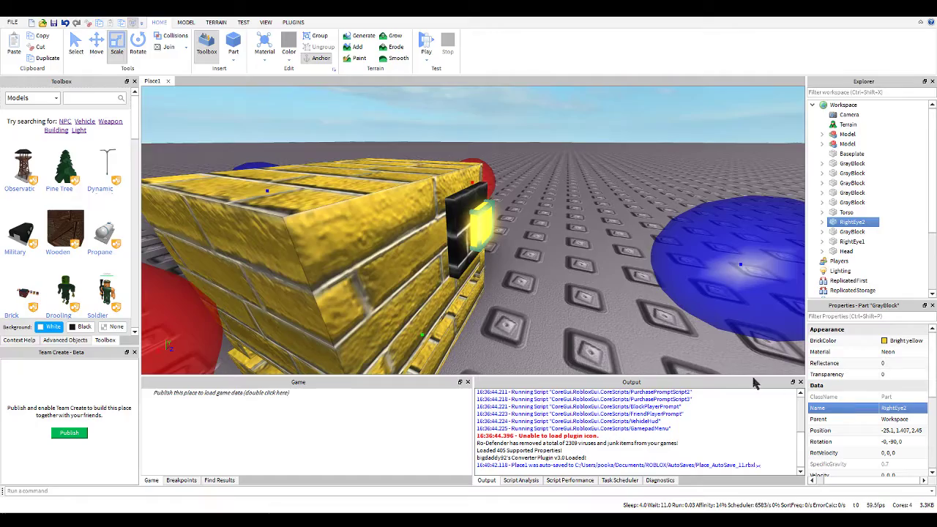
- Rename the black eye backing part as Eye1
{"action": "right_click_drag", "start_coordinate": [627, 308], "coordinate": [628, 308]}
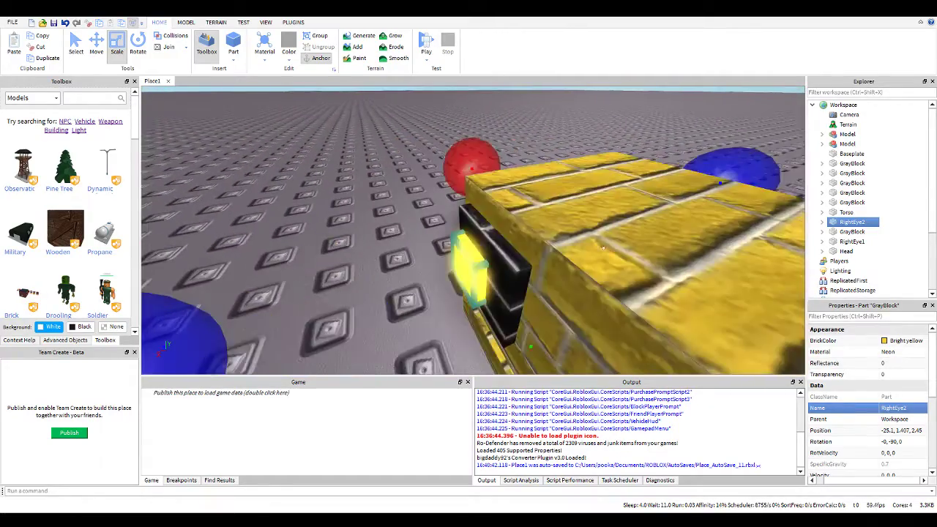
{"action": "scroll", "coordinate": [473, 230], "scroll_direction": "down", "scroll_amount": 3}
{"action": "right_click_drag", "start_coordinate": [483, 253], "coordinate": [483, 254]}
{"action": "left_click", "coordinate": [440, 250]}
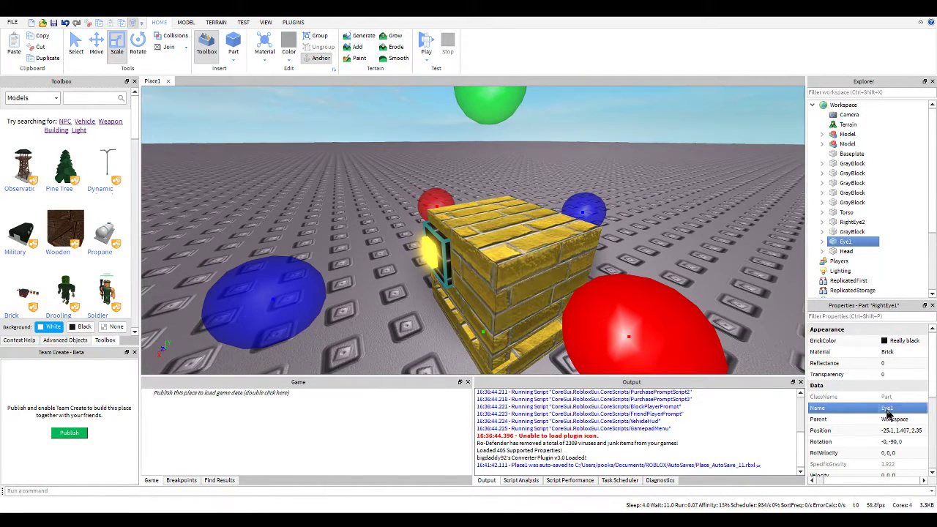
- Rename the glowing neon eye part as Eye2
{"action": "left_click", "coordinate": [430, 253]}
{"action": "left_click", "coordinate": [893, 409]}
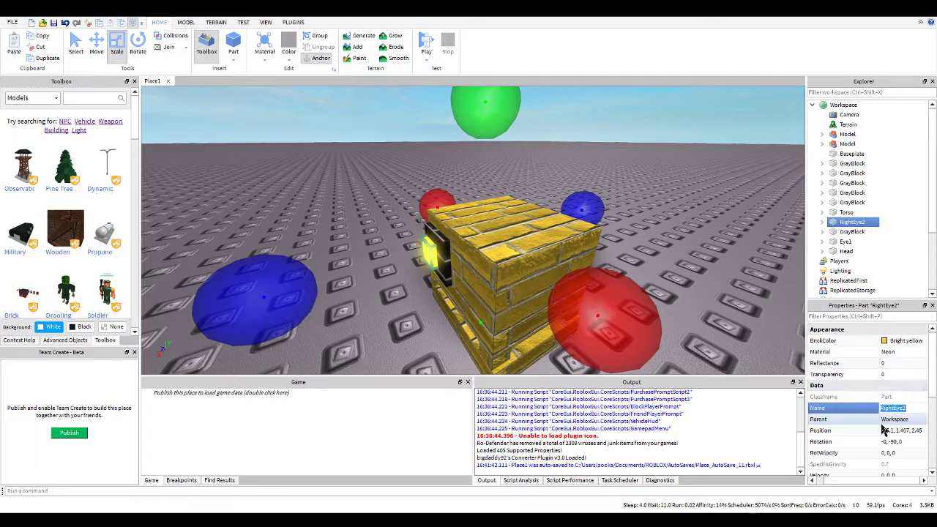
{"action": "type", "text": "ye2"}
{"action": "key", "text": "Return"}
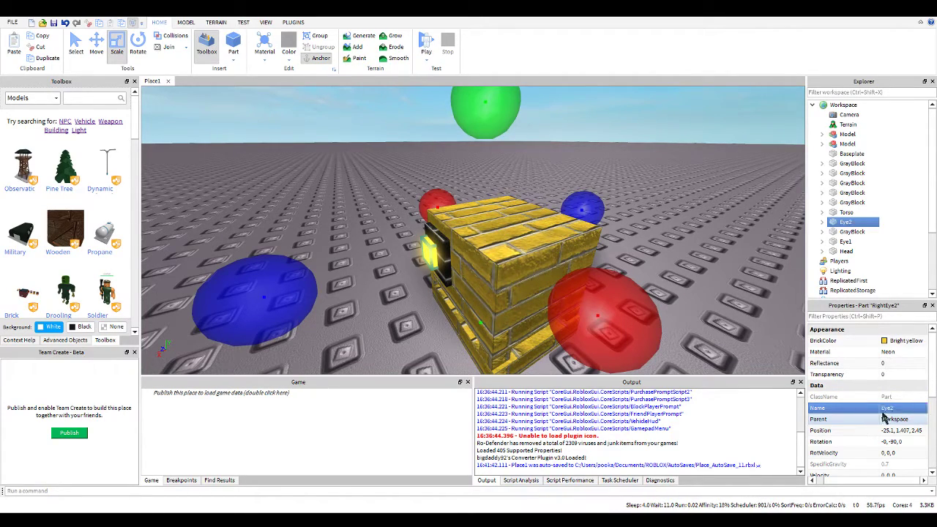
- Union the six GrayBlock parts forming the lower mouth and name the resulting part Jaw
{"action": "left_click", "coordinate": [703, 293]}
{"action": "right_click_drag", "start_coordinate": [702, 293], "coordinate": [520, 287]}
{"action": "scroll", "coordinate": [556, 304], "scroll_direction": "down", "scroll_amount": 3}
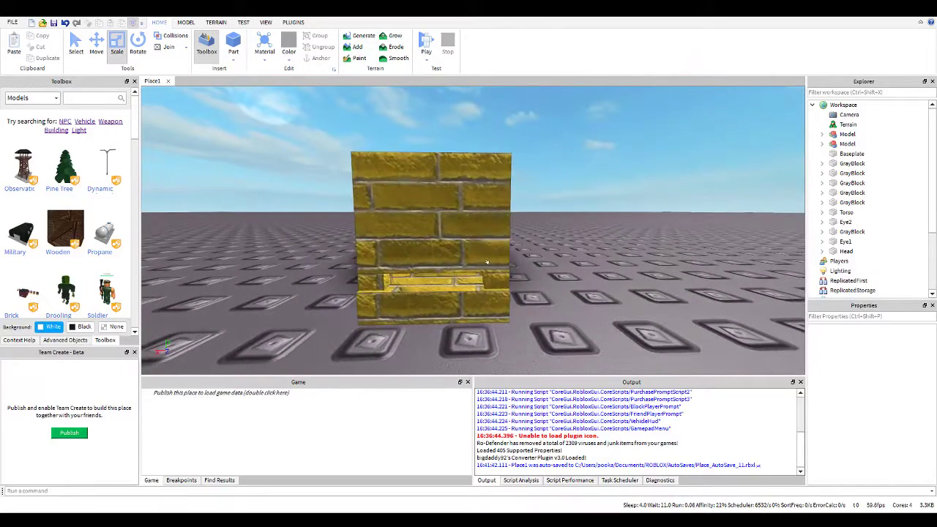
{"action": "left_click", "coordinate": [495, 284]}
{"action": "key", "text": "ctrl+1"}
{"action": "left_click", "coordinate": [496, 312], "text": "ctrl"}
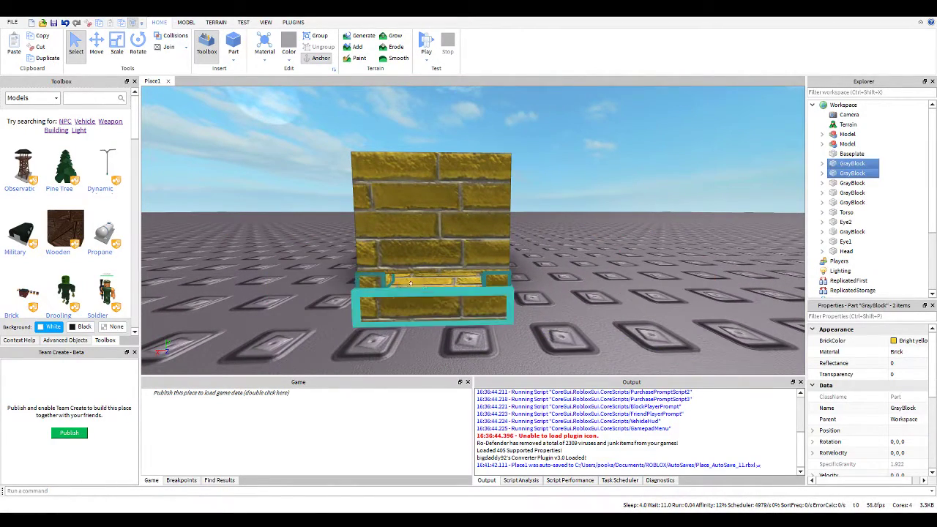
{"action": "right_click_drag", "start_coordinate": [497, 316], "coordinate": [439, 296]}
{"action": "scroll", "coordinate": [501, 325], "scroll_direction": "down", "scroll_amount": 4}
{"action": "key", "text": "ctrl+2"}
{"action": "scroll", "coordinate": [500, 326], "scroll_direction": "up", "scroll_amount": 3}
{"action": "key", "text": "ctrl+1"}
{"action": "scroll", "coordinate": [483, 317], "scroll_direction": "down", "scroll_amount": 5}
{"action": "left_click", "coordinate": [428, 291], "text": "ctrl"}
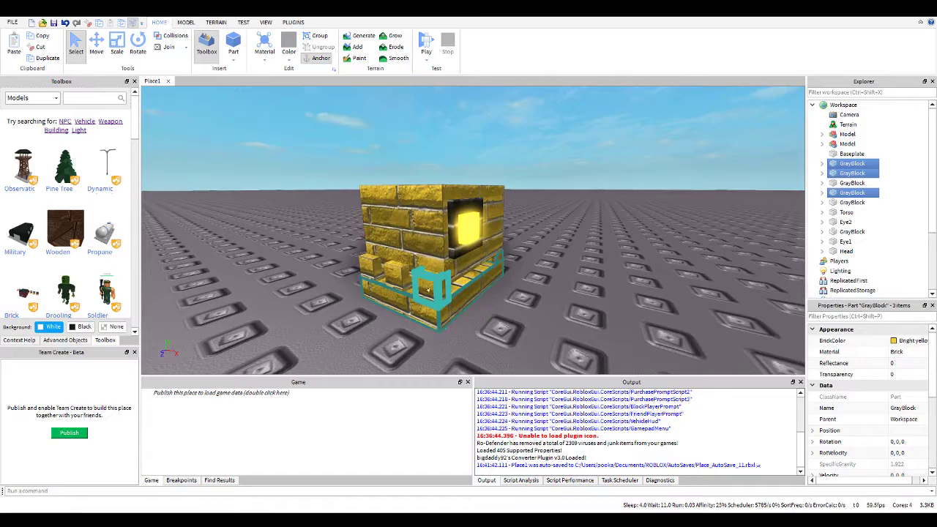
{"action": "left_click", "coordinate": [426, 290], "text": "ctrl"}
{"action": "left_click", "coordinate": [385, 275], "text": "ctrl"}
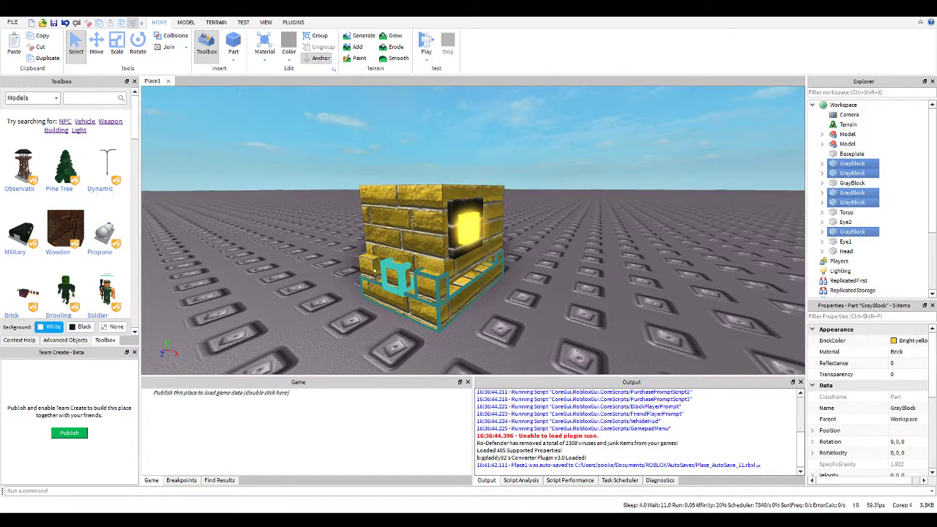
{"action": "left_click", "coordinate": [360, 272], "text": "ctrl"}
{"action": "right_click_drag", "start_coordinate": [360, 272], "coordinate": [417, 313]}
{"action": "key", "text": "ctrl+shift+g"}
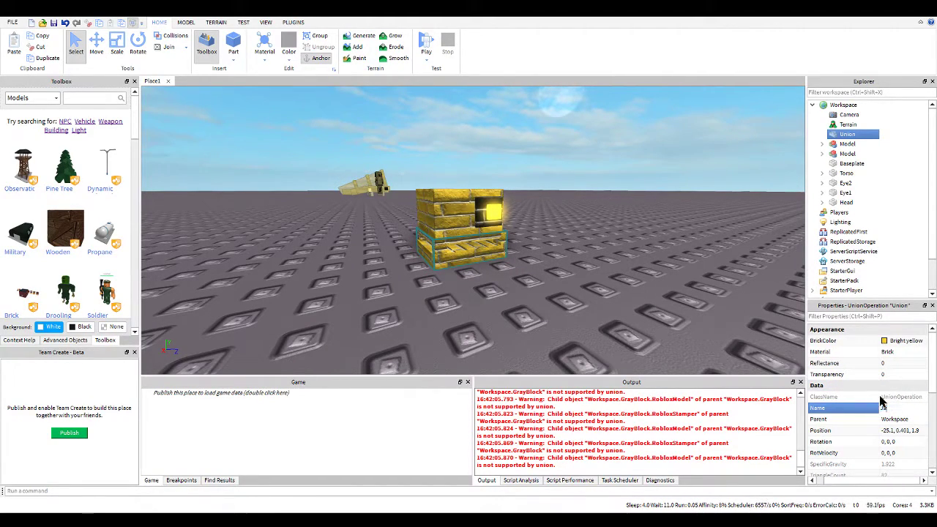
{"action": "left_click", "coordinate": [680, 273]}
- Examine the block head from several sides and check its Jaw, Torso and glowing eye parts one by one
{"action": "scroll", "coordinate": [679, 272], "scroll_direction": "up", "scroll_amount": 5}
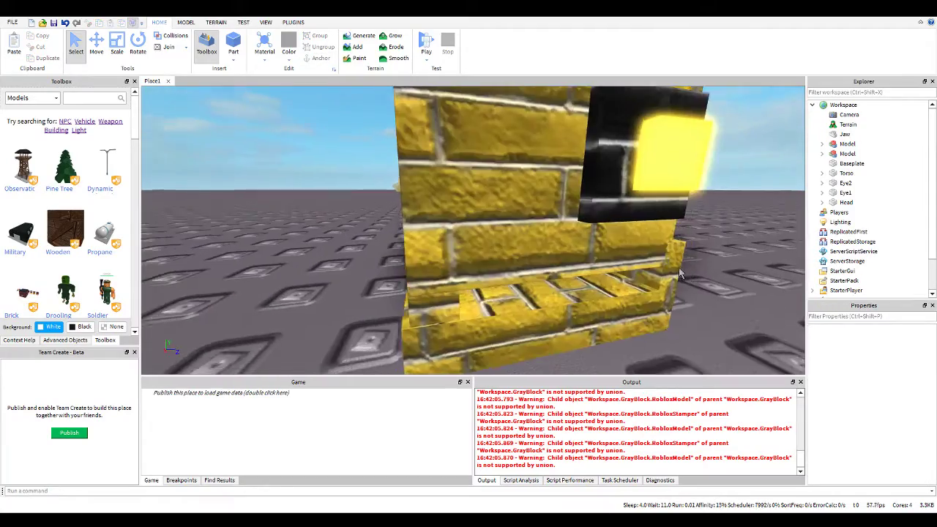
{"action": "right_click_drag", "start_coordinate": [678, 272], "coordinate": [514, 311]}
{"action": "scroll", "coordinate": [680, 273], "scroll_direction": "down", "scroll_amount": 5}
{"action": "right_click_drag", "start_coordinate": [422, 279], "coordinate": [504, 298]}
{"action": "scroll", "coordinate": [504, 309], "scroll_direction": "down", "scroll_amount": 5}
{"action": "scroll", "coordinate": [503, 308], "scroll_direction": "up", "scroll_amount": 3}
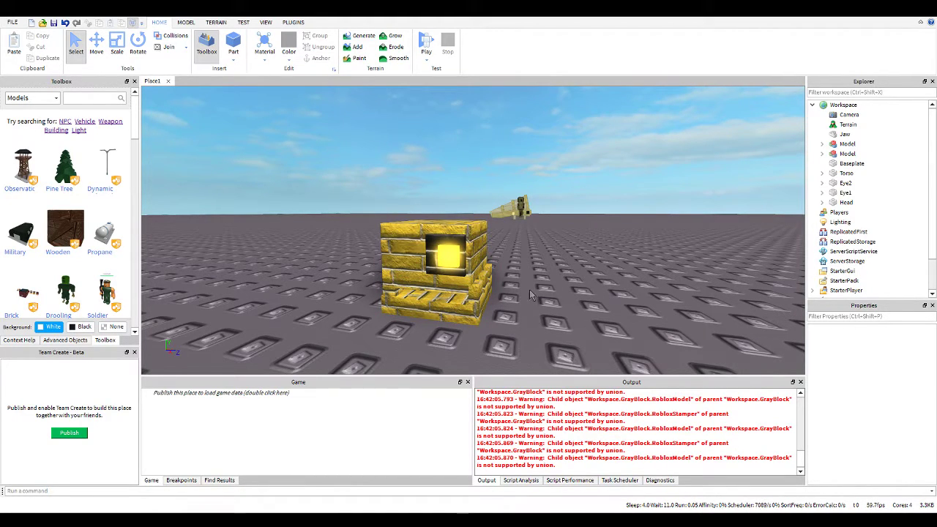
{"action": "right_click_drag", "start_coordinate": [601, 278], "coordinate": [470, 259]}
{"action": "scroll", "coordinate": [545, 246], "scroll_direction": "down", "scroll_amount": 3}
{"action": "scroll", "coordinate": [542, 243], "scroll_direction": "up", "scroll_amount": 5}
{"action": "scroll", "coordinate": [541, 243], "scroll_direction": "down", "scroll_amount": 5}
{"action": "scroll", "coordinate": [469, 258], "scroll_direction": "up", "scroll_amount": 4}
{"action": "scroll", "coordinate": [469, 260], "scroll_direction": "down", "scroll_amount": 2}
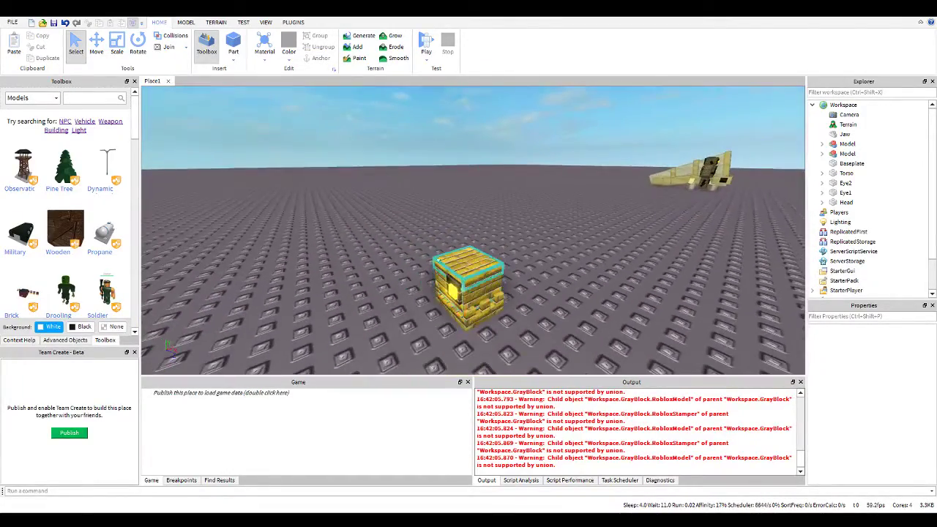
{"action": "scroll", "coordinate": [502, 300], "scroll_direction": "up", "scroll_amount": 3}
{"action": "right_click_drag", "start_coordinate": [489, 298], "coordinate": [481, 280]}
{"action": "scroll", "coordinate": [468, 291], "scroll_direction": "down", "scroll_amount": 3}
{"action": "left_click", "coordinate": [421, 289]}
{"action": "left_click", "coordinate": [422, 294]}
{"action": "left_click", "coordinate": [434, 252]}
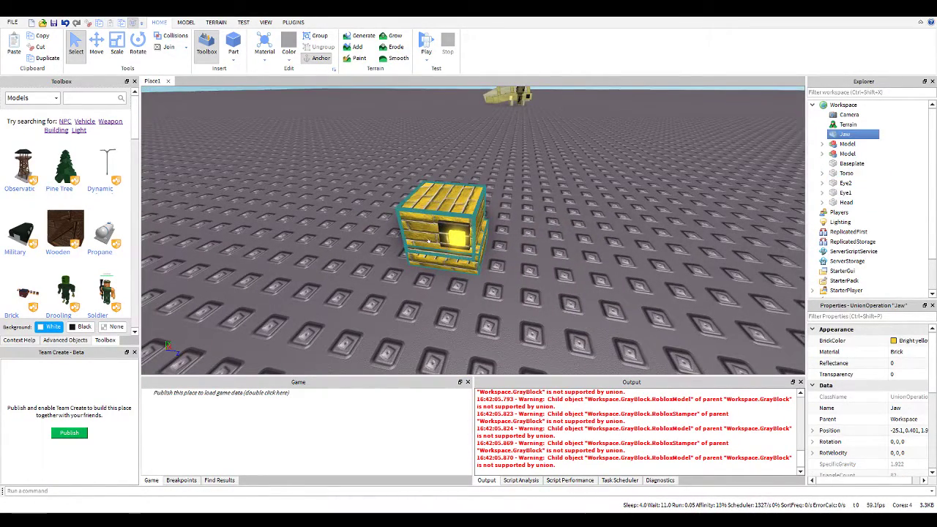
{"action": "left_click", "coordinate": [418, 219]}
{"action": "left_click", "coordinate": [455, 238]}
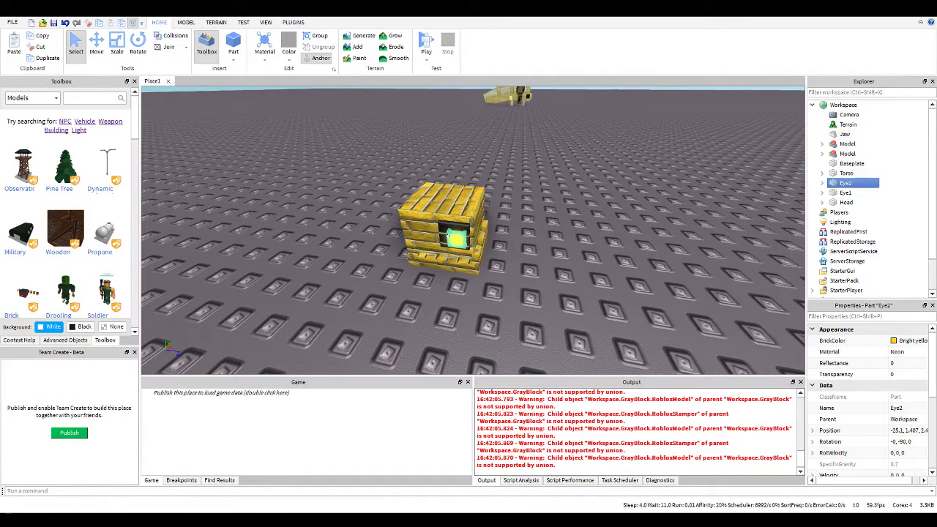
- Duplicate the Torso part and rename the copy HumanoidRootPart
{"action": "left_click", "coordinate": [492, 227]}
{"action": "right_click_drag", "start_coordinate": [492, 228], "coordinate": [498, 227]}
{"action": "scroll", "coordinate": [497, 227], "scroll_direction": "up", "scroll_amount": 4}
{"action": "left_click", "coordinate": [571, 221]}
{"action": "scroll", "coordinate": [569, 223], "scroll_direction": "down", "scroll_amount": 4}
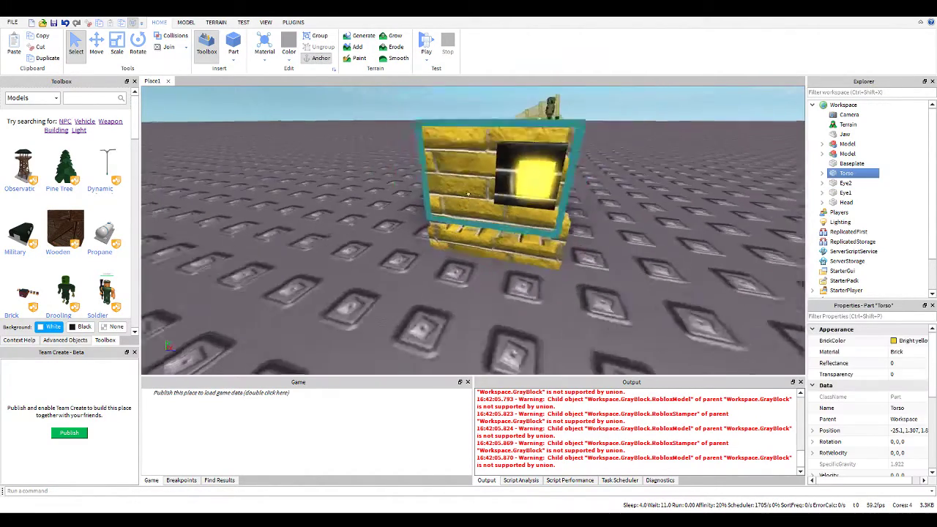
{"action": "right_click_drag", "start_coordinate": [573, 223], "coordinate": [597, 252]}
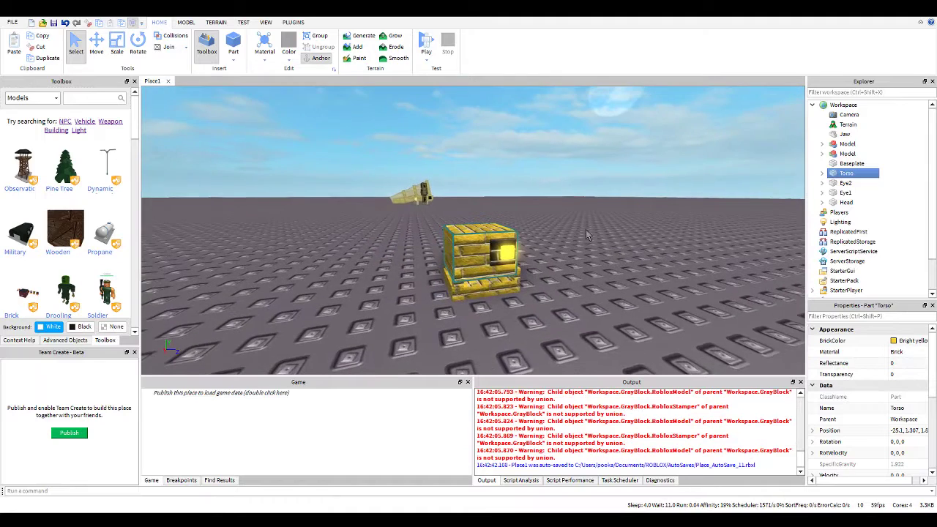
{"action": "key", "text": "ctrl+d"}
{"action": "left_click", "coordinate": [907, 407]}
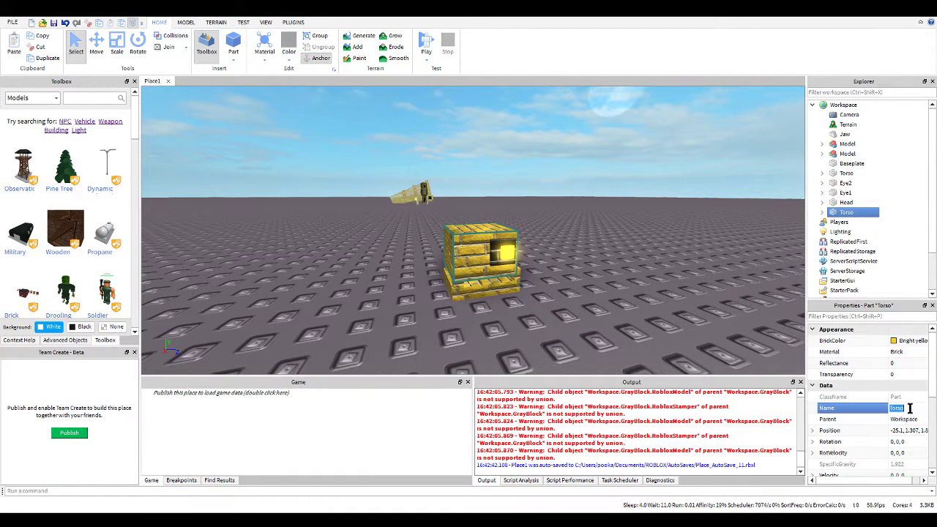
{"action": "type", "text": "Huma"}
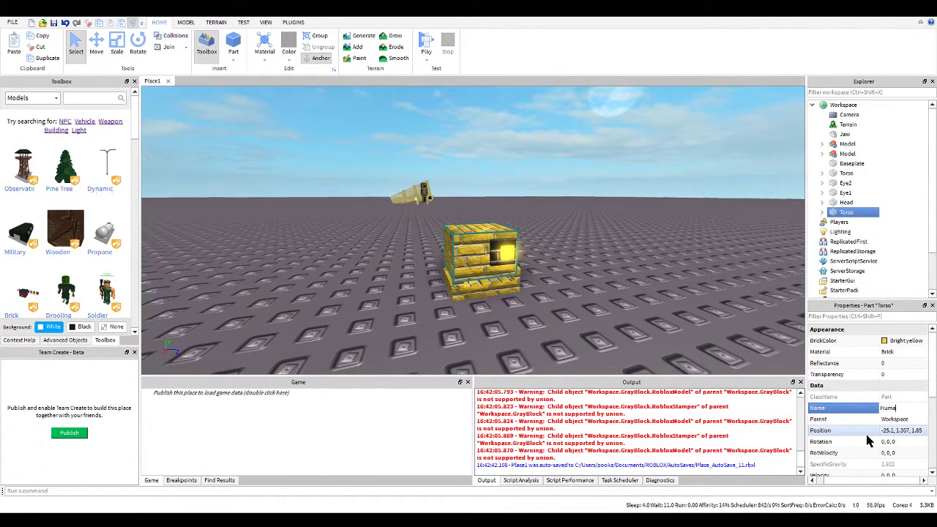
{"action": "type", "text": "noidRootPart"}
{"action": "key", "text": "Return"}
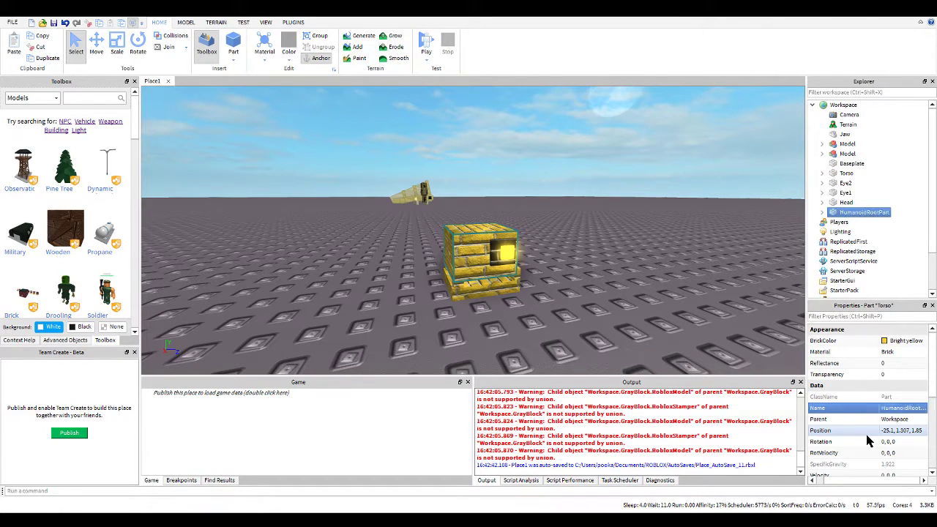
- Examine the block head's parts from several sides, including the transparent Head part
{"action": "left_click", "coordinate": [659, 277]}
{"action": "right_click_drag", "start_coordinate": [659, 276], "coordinate": [641, 281]}
{"action": "key", "text": "a"}
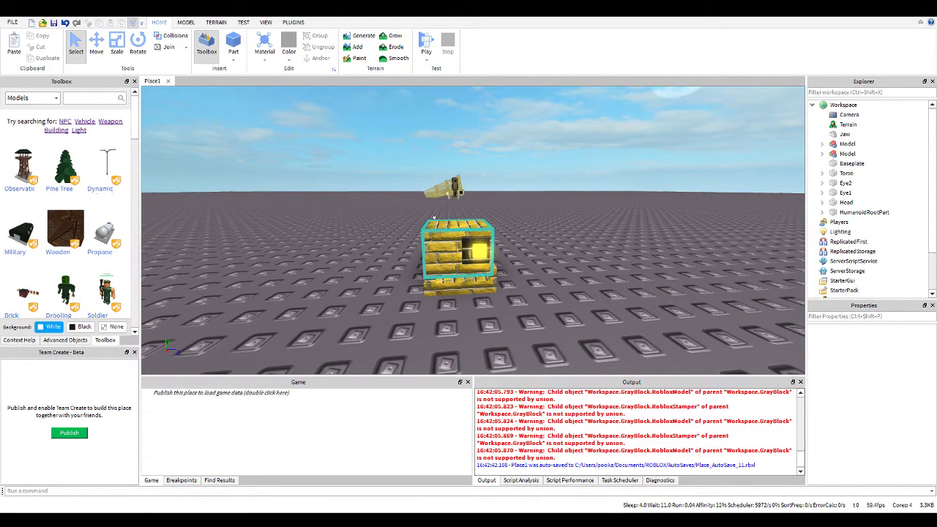
{"action": "left_click", "coordinate": [478, 254]}
{"action": "left_click", "coordinate": [515, 241]}
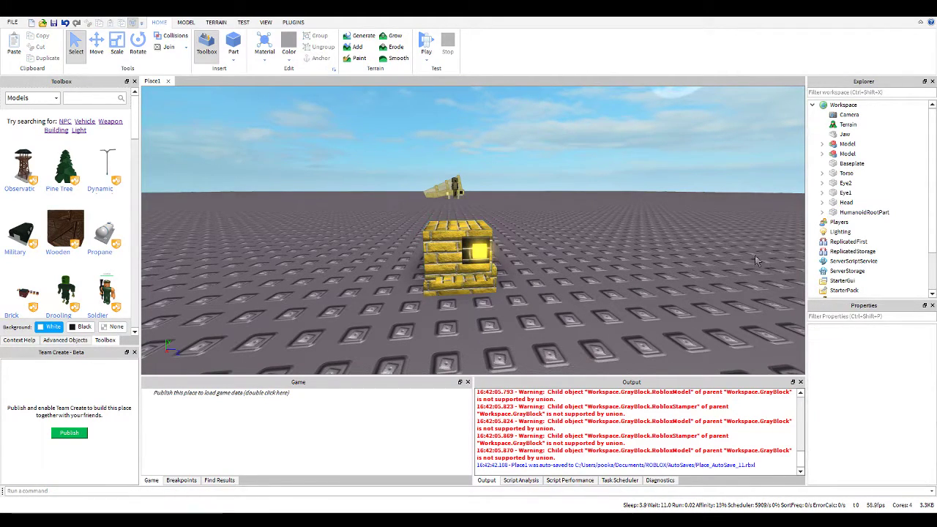
{"action": "left_click", "coordinate": [845, 203]}
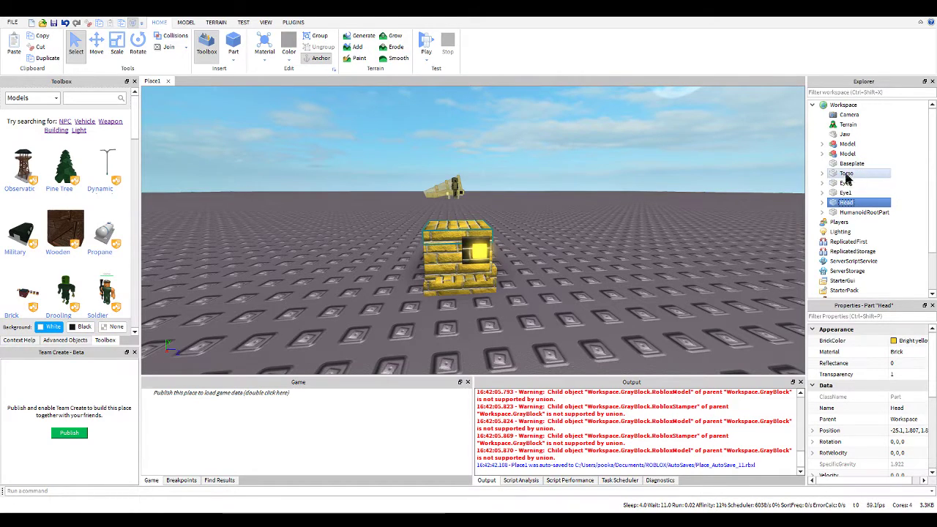
{"action": "left_click", "coordinate": [602, 191]}
{"action": "key", "text": "w"}
{"action": "mouse_move", "coordinate": [516, 255]}
{"action": "right_mouse_down"}
{"action": "mouse_move", "coordinate": [566, 254]}
{"action": "mouse_move", "coordinate": [507, 252]}
{"action": "mouse_move", "coordinate": [533, 248]}
{"action": "right_mouse_up"}
{"action": "key", "text": "d"}
{"action": "key", "text": "a"}
{"action": "key", "text": "s"}
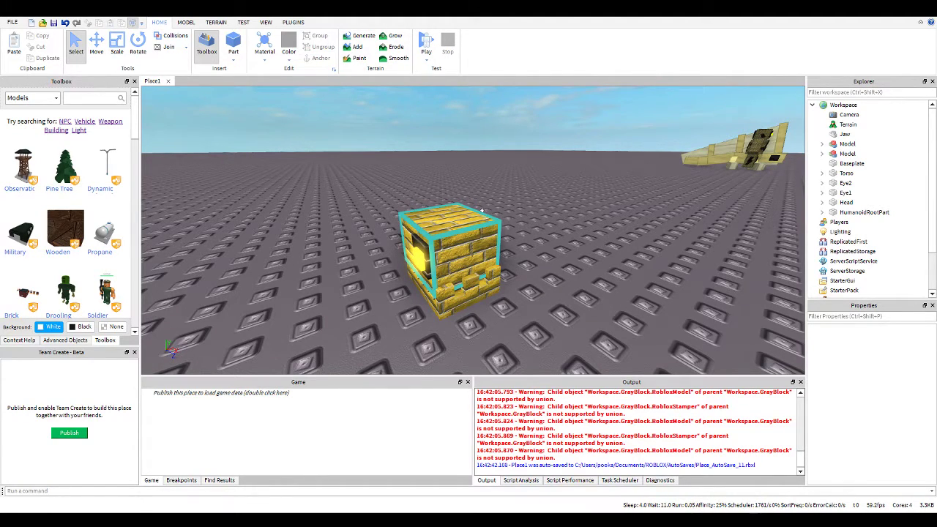
{"action": "left_click", "coordinate": [516, 225]}
{"action": "key", "text": "a"}
{"action": "right_click_drag", "start_coordinate": [506, 261], "coordinate": [549, 243]}
{"action": "left_click", "coordinate": [447, 271]}
{"action": "left_click", "coordinate": [507, 247]}
{"action": "key", "text": "w"}
{"action": "key", "text": "s"}
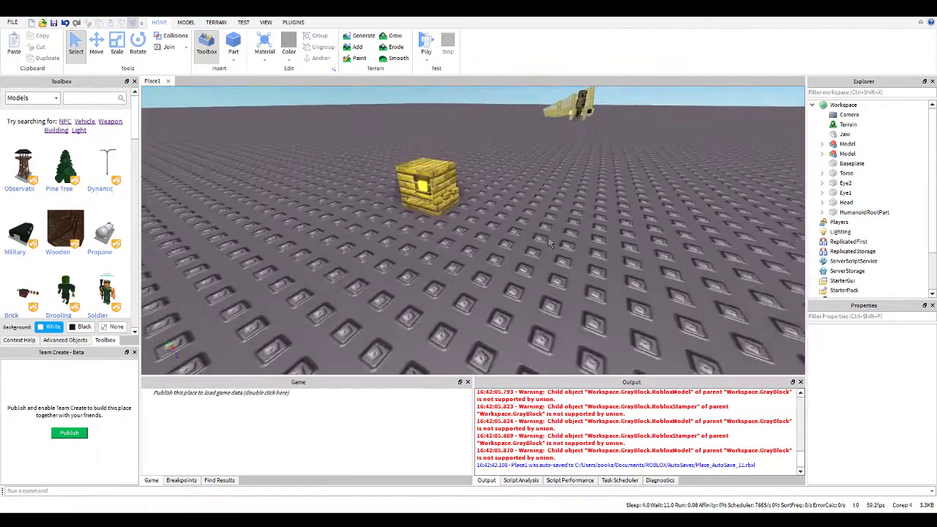
- Examine the dark humanoid model with yellow eyes standing beside the winged model
{"action": "left_click", "coordinate": [588, 114]}
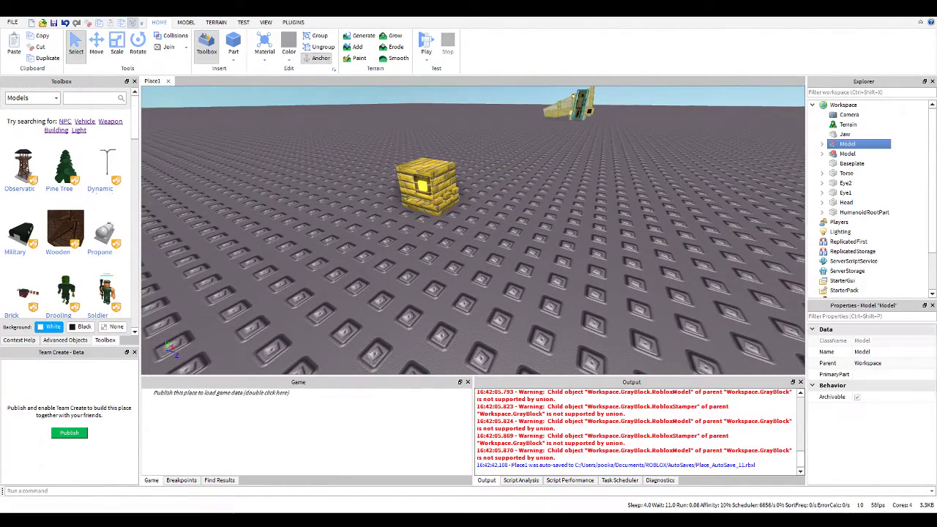
{"action": "right_click_drag", "start_coordinate": [647, 183], "coordinate": [643, 177]}
{"action": "key", "text": "w"}
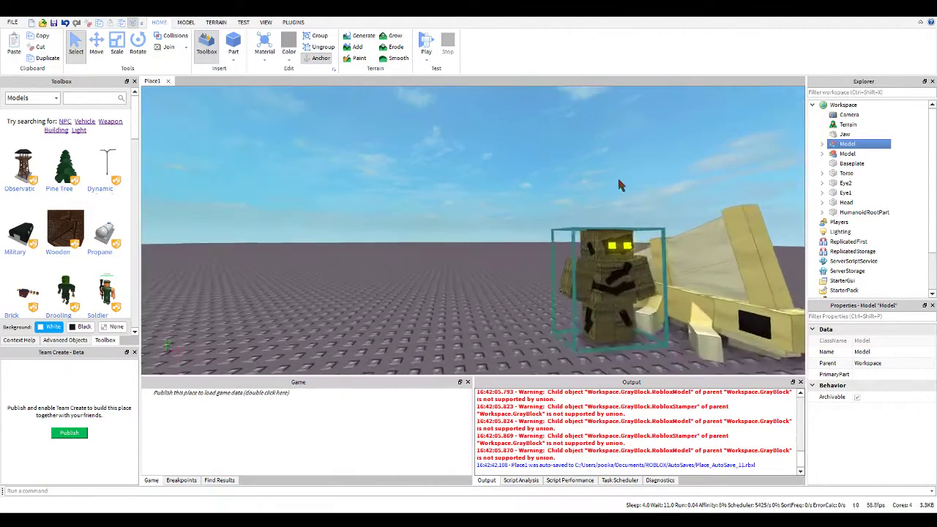
{"action": "left_click", "coordinate": [617, 181]}
{"action": "right_click_drag", "start_coordinate": [534, 337], "coordinate": [527, 237]}
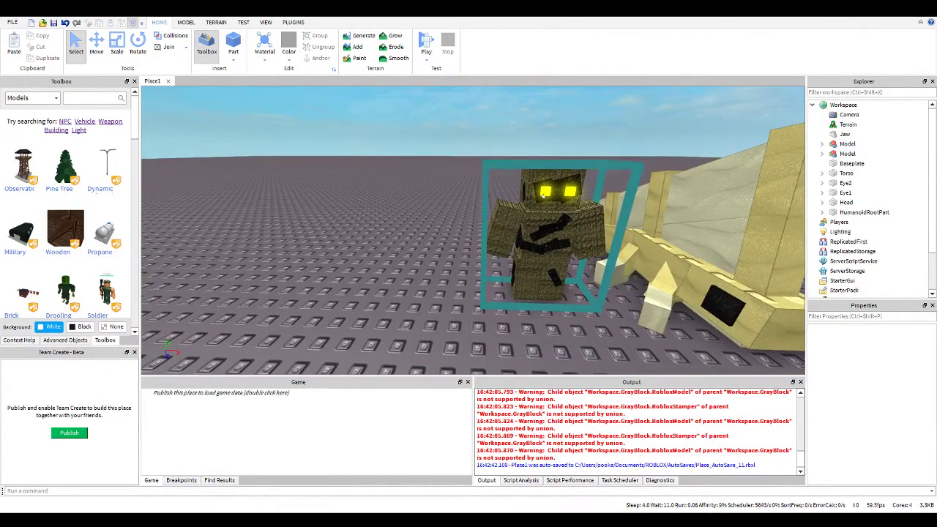
{"action": "right_click_drag", "start_coordinate": [542, 195], "coordinate": [477, 171]}
{"action": "key", "text": "w"}
- Group the Jaw, Torso, Eye1, Eye2, Head and HumanoidRootPart parts into one model
{"action": "left_click", "coordinate": [403, 241]}
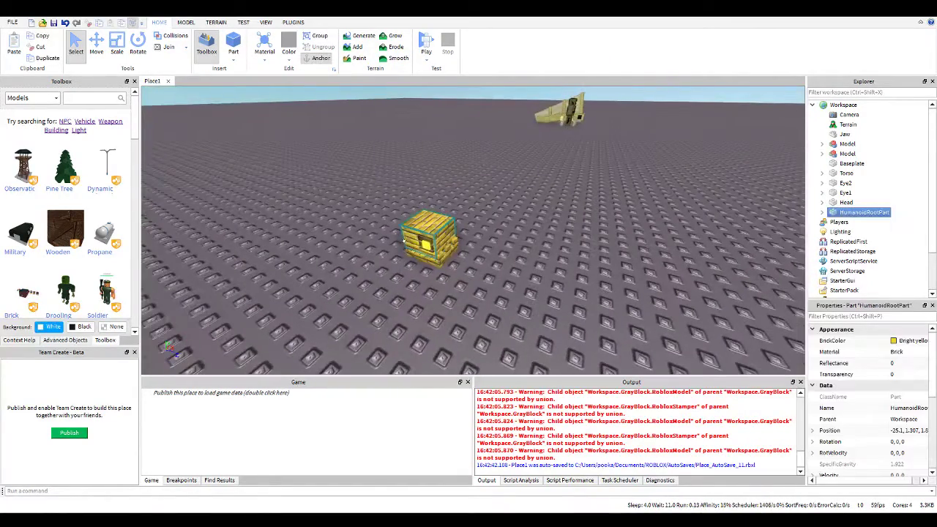
{"action": "left_click", "coordinate": [544, 238]}
{"action": "left_click", "coordinate": [860, 212]}
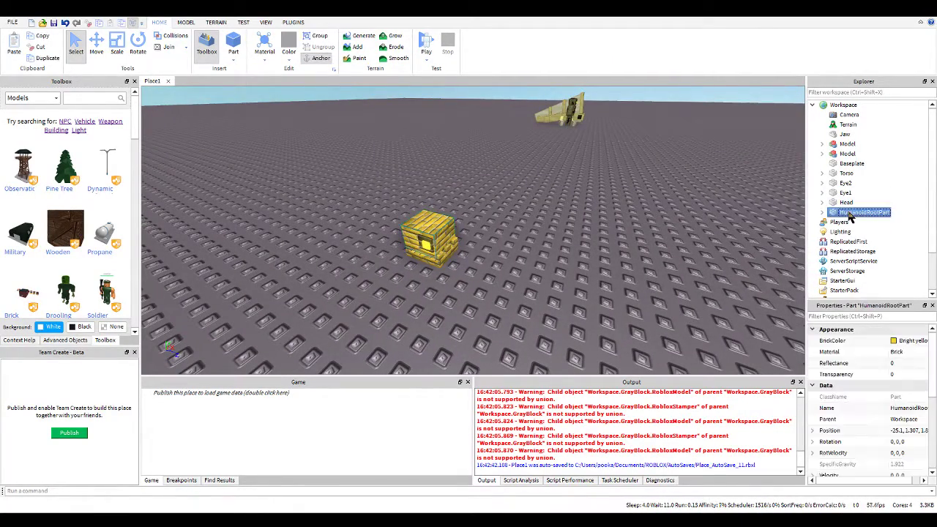
{"action": "left_click", "coordinate": [847, 173], "text": "shift"}
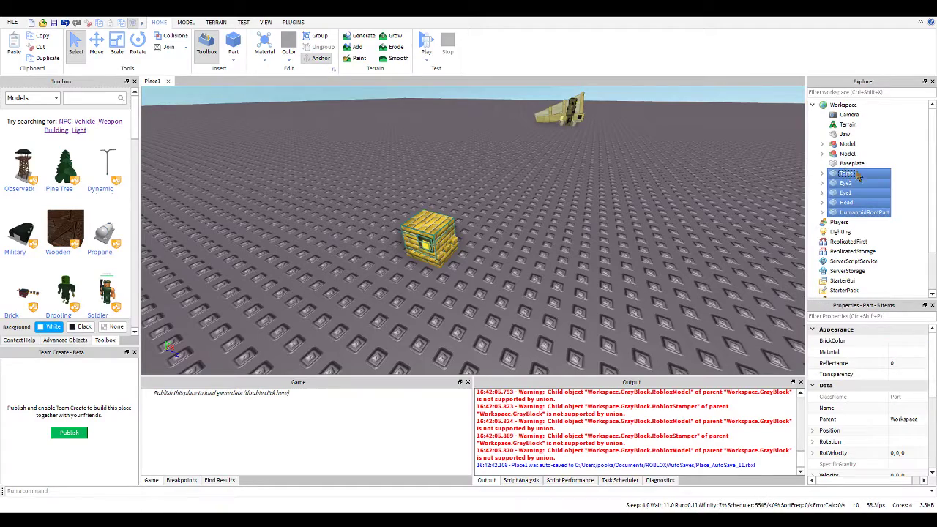
{"action": "left_click", "coordinate": [865, 135], "text": "ctrl"}
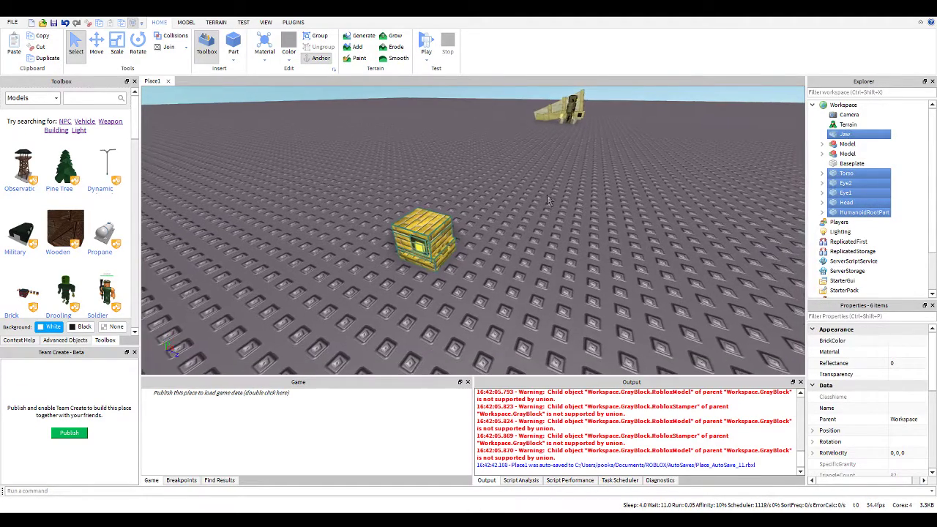
{"action": "right_click_drag", "start_coordinate": [570, 176], "coordinate": [546, 188]}
{"action": "scroll", "coordinate": [548, 193], "scroll_direction": "down", "scroll_amount": 2}
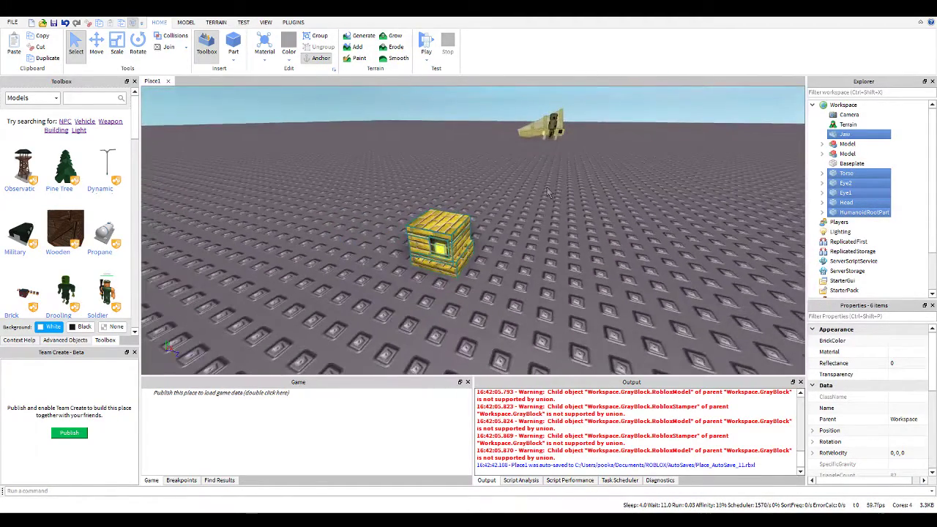
{"action": "key", "text": "ctrl+g"}
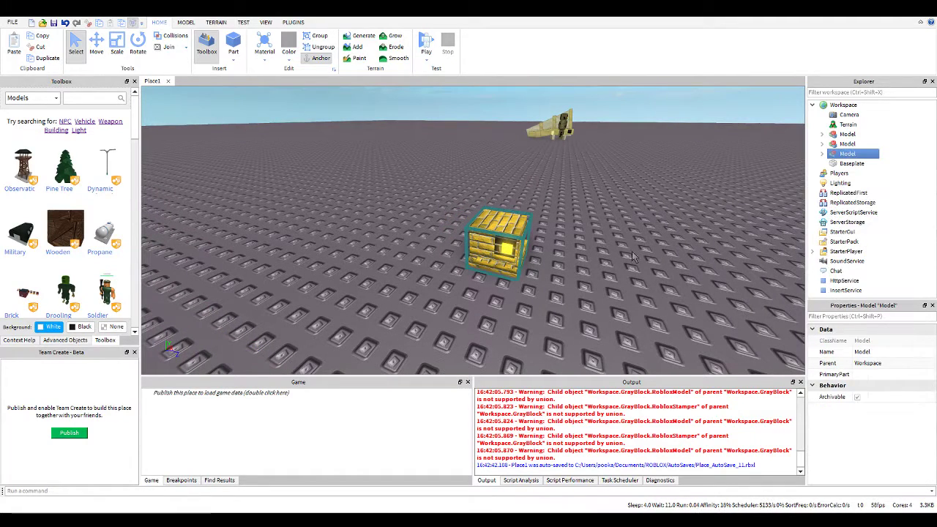
- Rename the grouped block head model as GolemHead
{"action": "left_click", "coordinate": [888, 354]}
{"action": "type", "text": "G"}
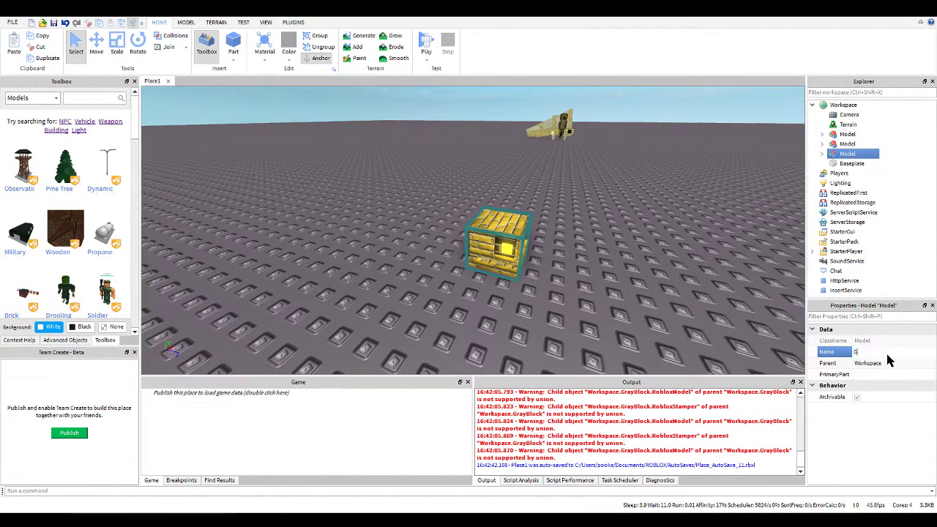
{"action": "type", "text": "olemHead"}
{"action": "key", "text": "Return"}
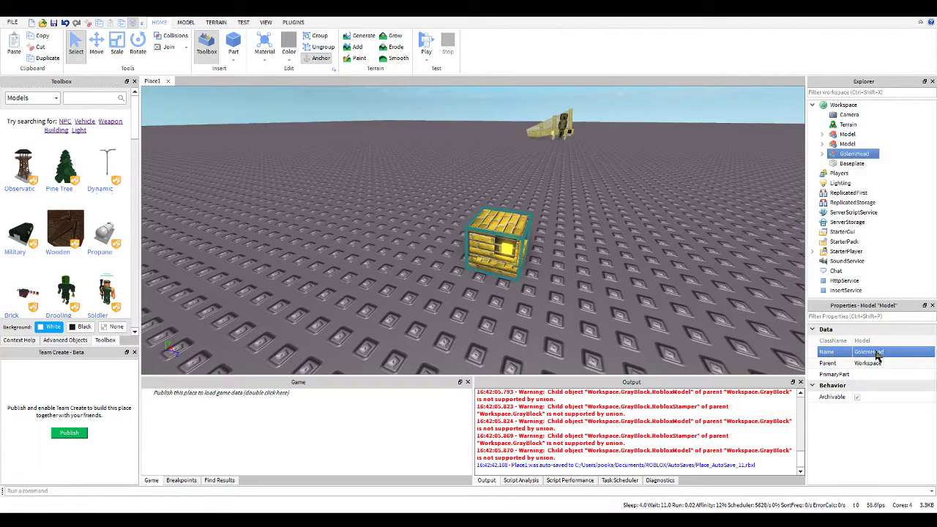
{"action": "left_click", "coordinate": [699, 302]}
- Open the Custom Character Creator plugin and select the GolemHead model as its target
{"action": "right_click_drag", "start_coordinate": [699, 302], "coordinate": [483, 258]}
{"action": "key", "text": "d"}
{"action": "left_click", "coordinate": [435, 262]}
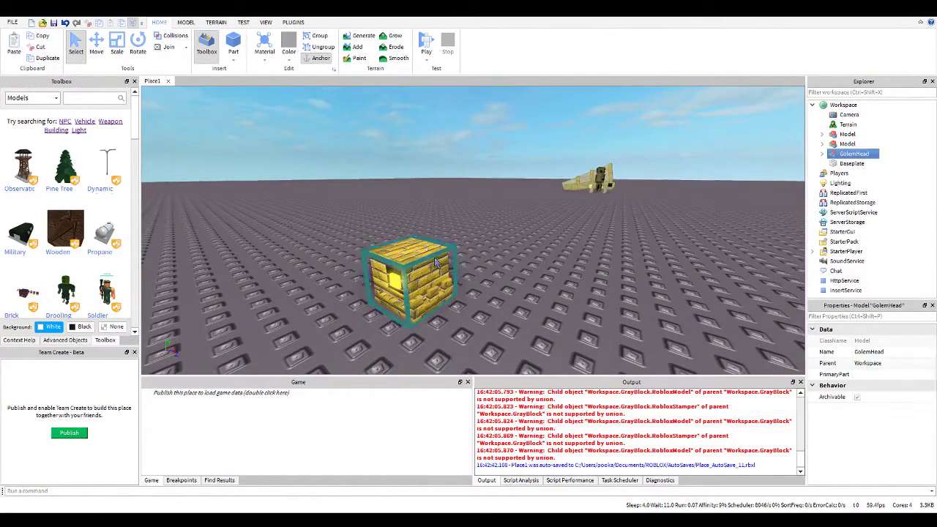
{"action": "left_click", "coordinate": [568, 260]}
{"action": "left_click", "coordinate": [292, 22]}
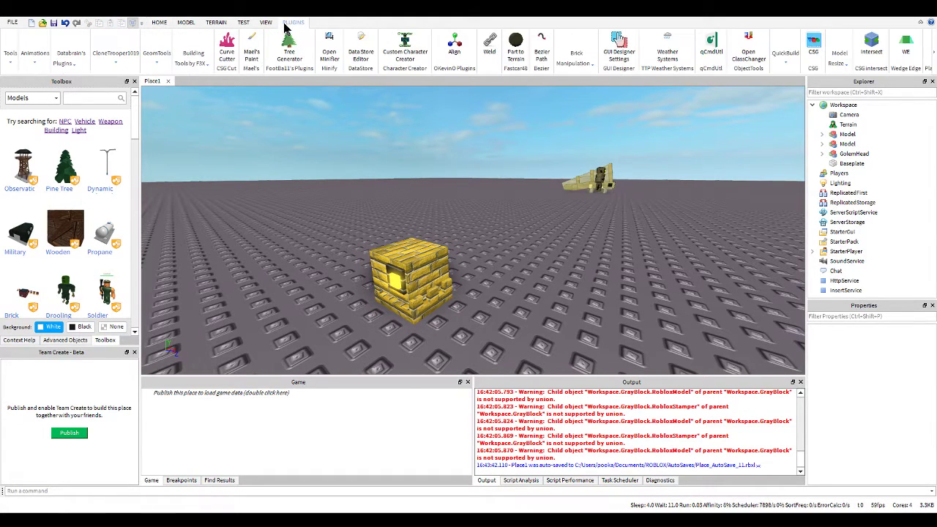
{"action": "left_click", "coordinate": [405, 48]}
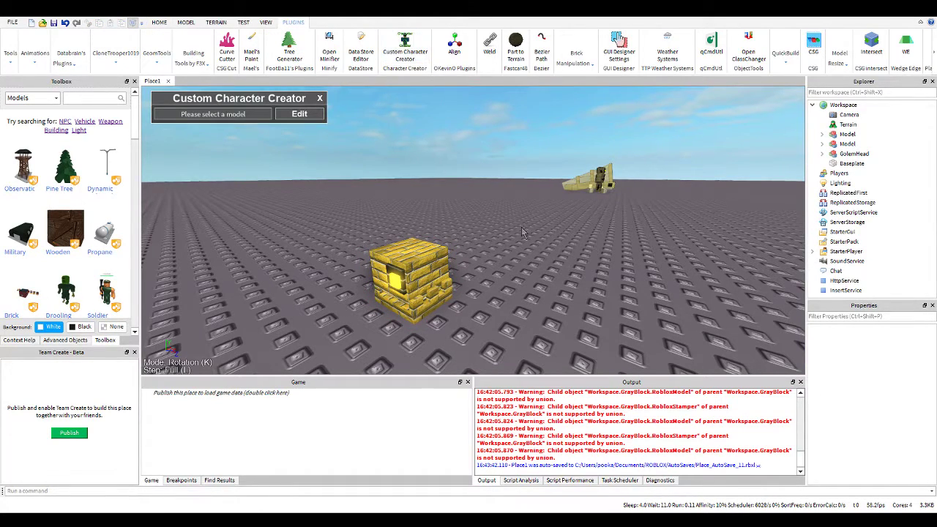
{"action": "right_click_drag", "start_coordinate": [522, 233], "coordinate": [472, 253]}
{"action": "right_click_drag", "start_coordinate": [504, 209], "coordinate": [506, 214]}
{"action": "left_click", "coordinate": [435, 222]}
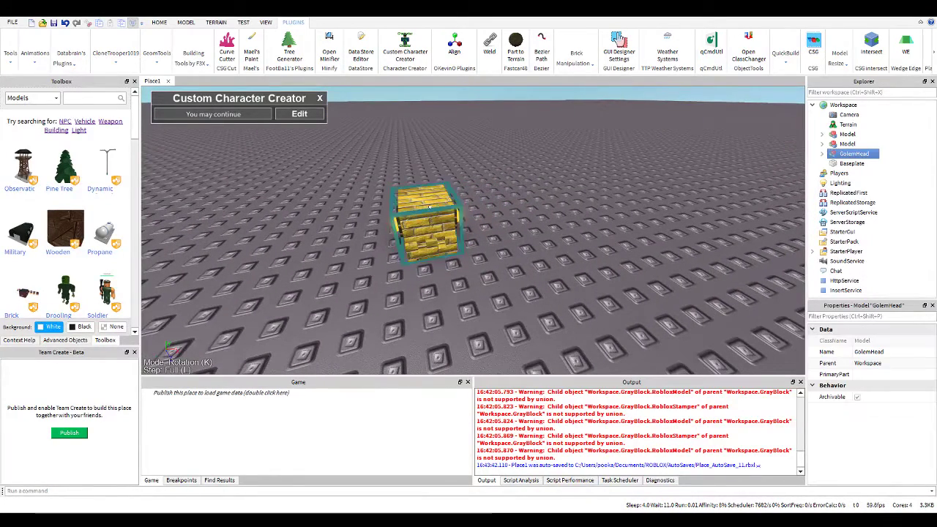
- Start editing GolemHead in the Custom Character Creator and bind with HumanoidRootPart as the base part
{"action": "left_click", "coordinate": [284, 114]}
{"action": "right_click_drag", "start_coordinate": [421, 202], "coordinate": [417, 197]}
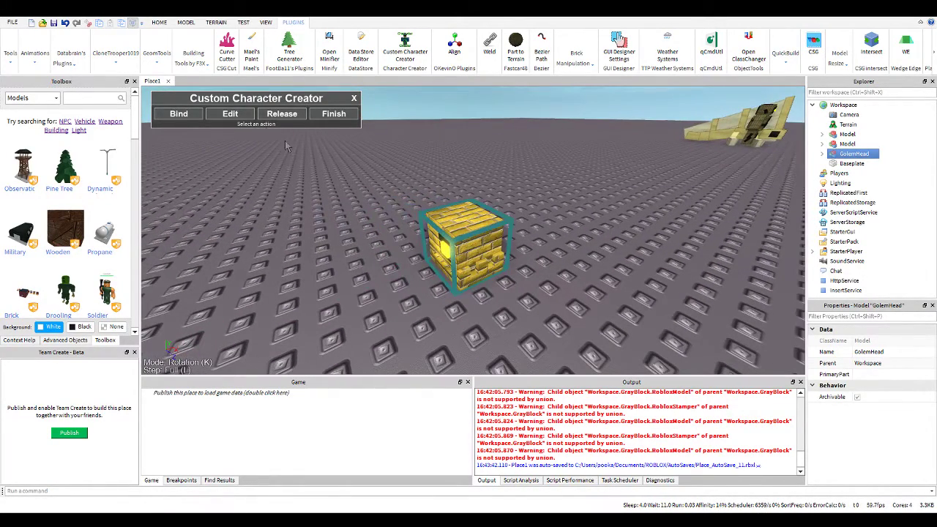
{"action": "left_click", "coordinate": [166, 110]}
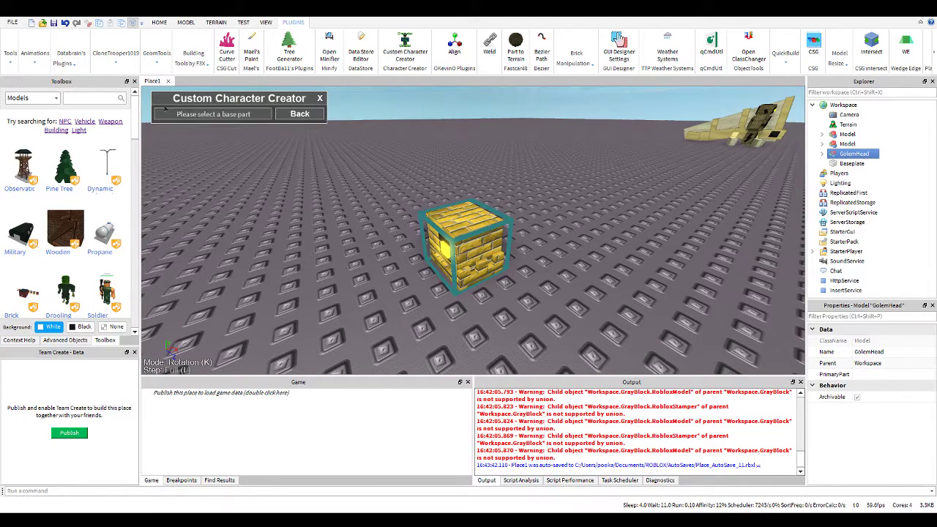
{"action": "right_click_drag", "start_coordinate": [380, 155], "coordinate": [382, 158]}
{"action": "right_click_drag", "start_coordinate": [440, 281], "coordinate": [444, 283]}
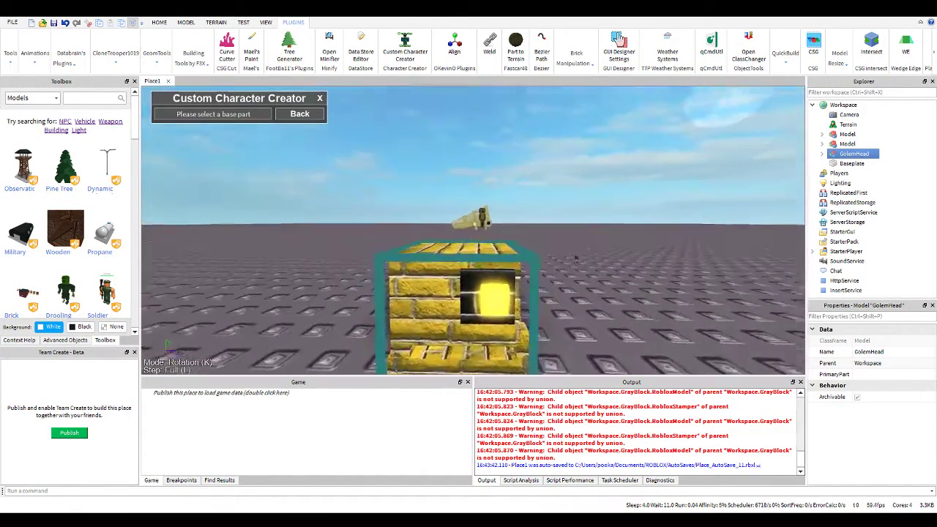
{"action": "key", "text": "s"}
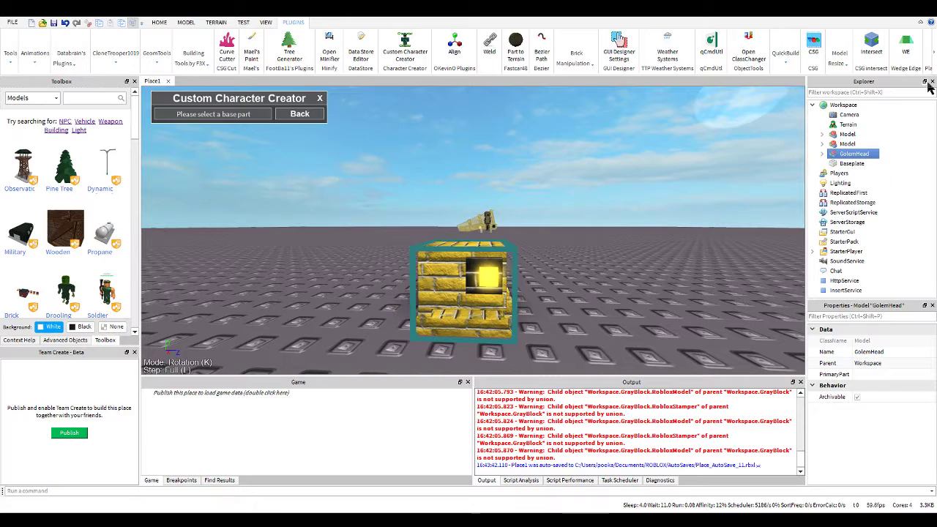
{"action": "left_click", "coordinate": [823, 152]}
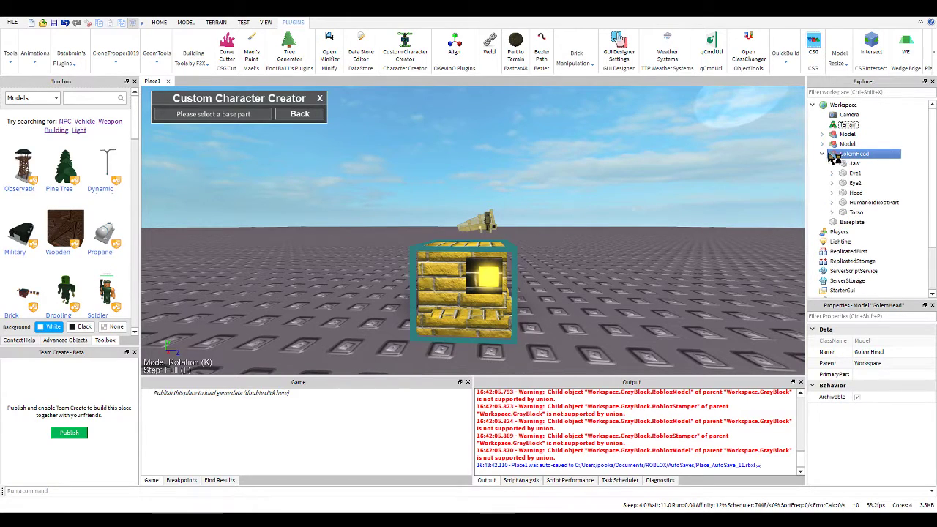
{"action": "left_click", "coordinate": [878, 204]}
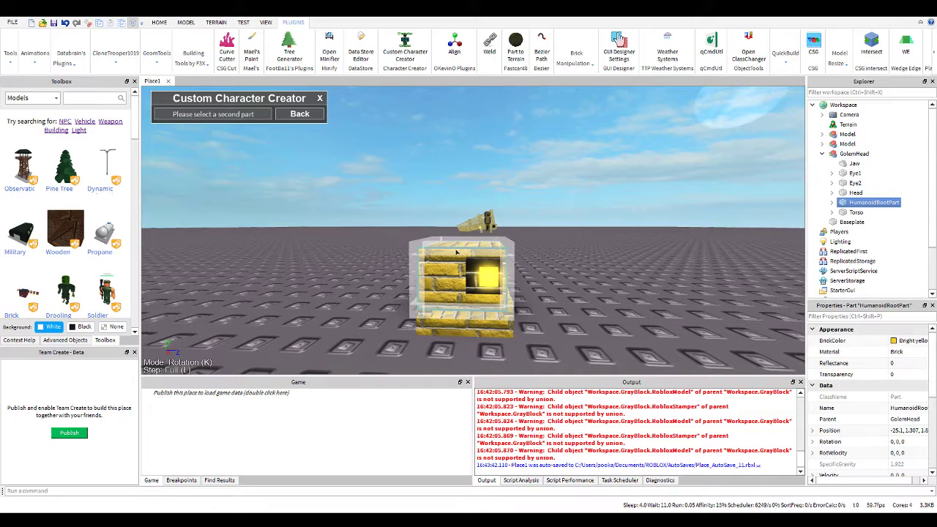
- Choose the Head as the second part to complete its joint with HumanoidRootPart
{"action": "left_click", "coordinate": [854, 193]}
{"action": "key", "text": "f"}
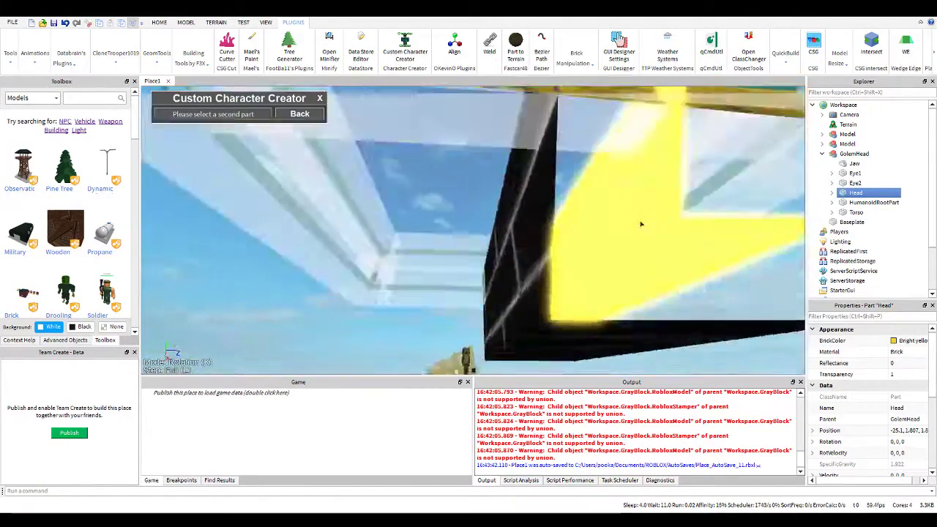
{"action": "right_click_drag", "start_coordinate": [641, 224], "coordinate": [732, 193]}
{"action": "left_click", "coordinate": [484, 208]}
{"action": "scroll", "coordinate": [484, 208], "scroll_direction": "down", "scroll_amount": 8}
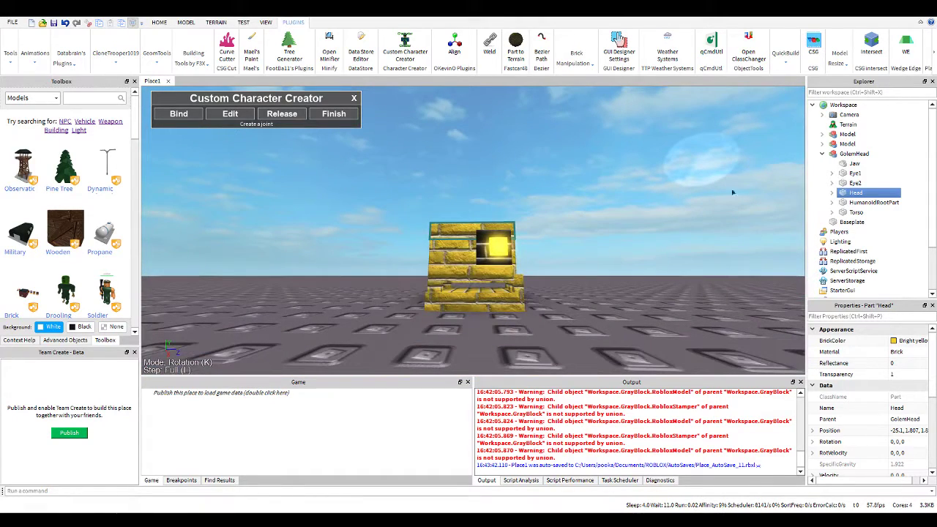
- Move the Motor6D joint from HumanoidRootPart into the Torso part
{"action": "left_click", "coordinate": [833, 203]}
{"action": "left_click", "coordinate": [869, 212]}
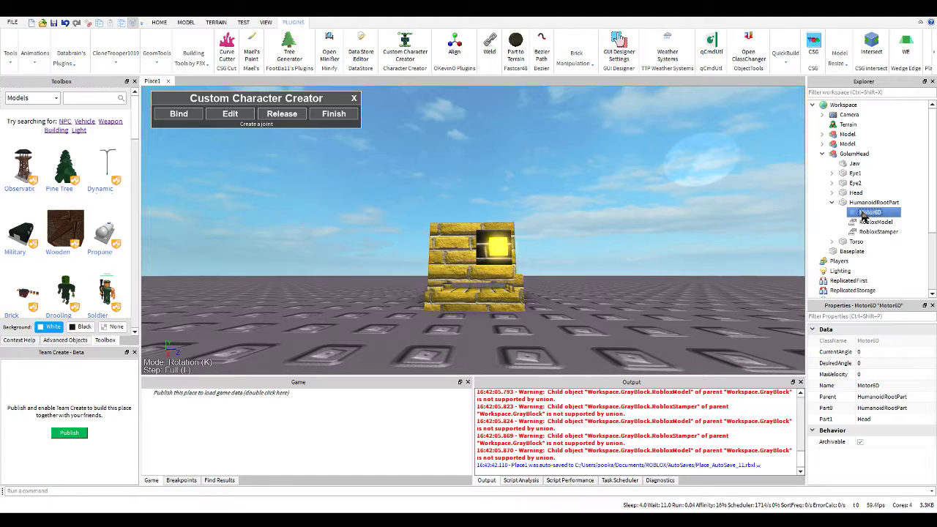
{"action": "left_click_drag", "start_coordinate": [863, 217], "coordinate": [860, 243]}
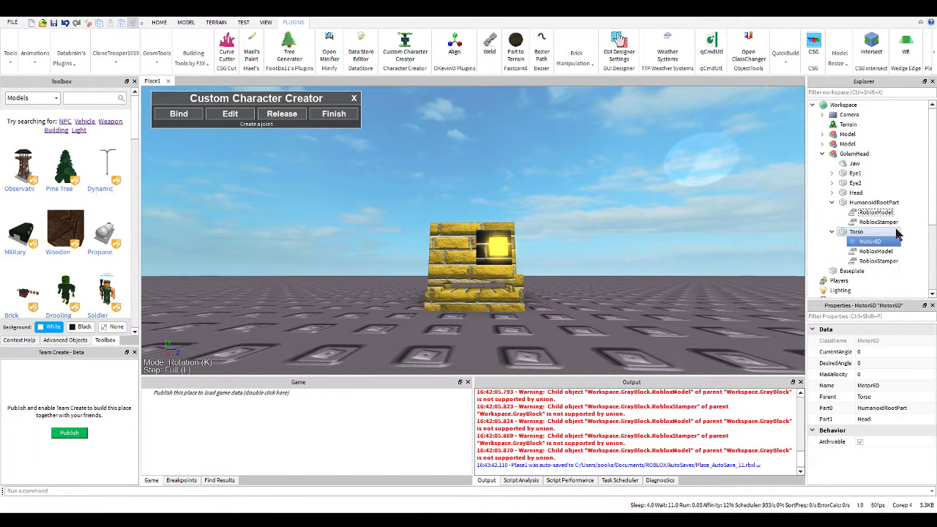
- Set Part0 of the Torso's Motor6D to Torso and check its properties
{"action": "left_click", "coordinate": [883, 413]}
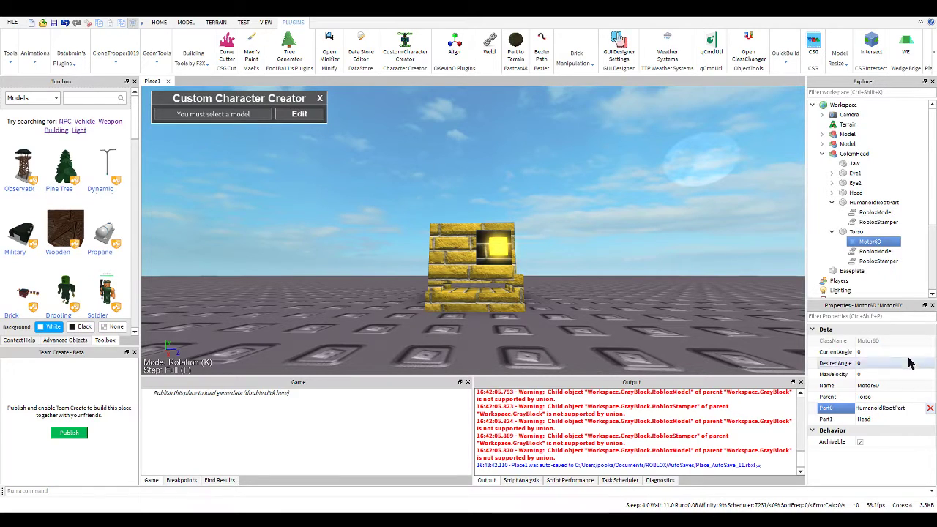
{"action": "left_click", "coordinate": [862, 232]}
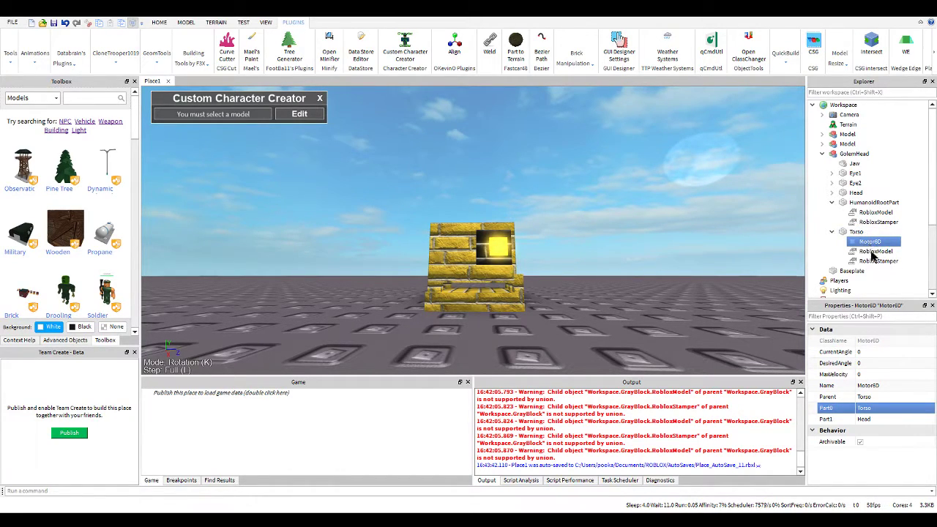
{"action": "left_click", "coordinate": [919, 225]}
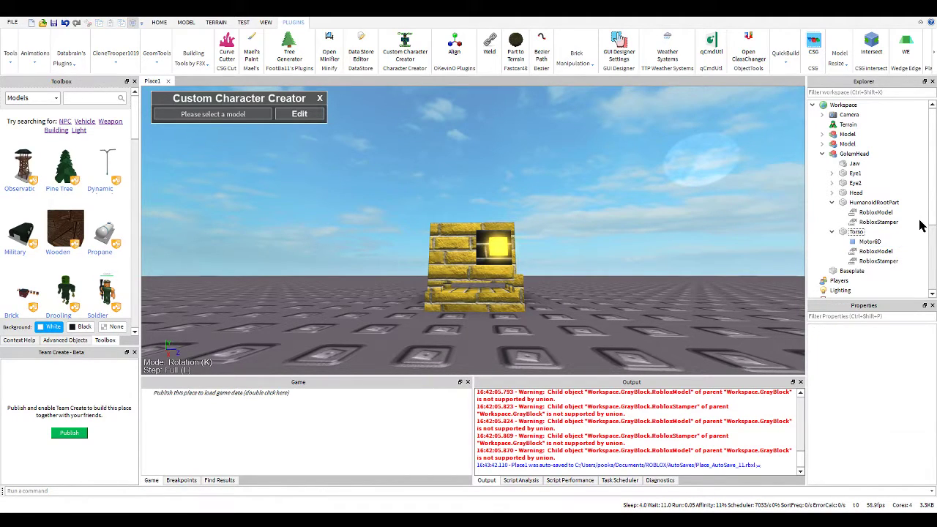
{"action": "left_click", "coordinate": [871, 241]}
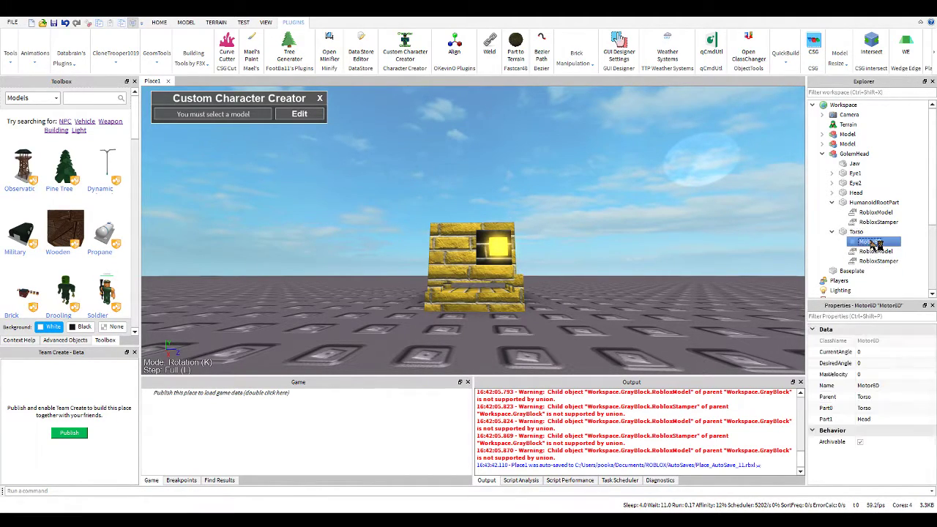
{"action": "left_click", "coordinate": [660, 216]}
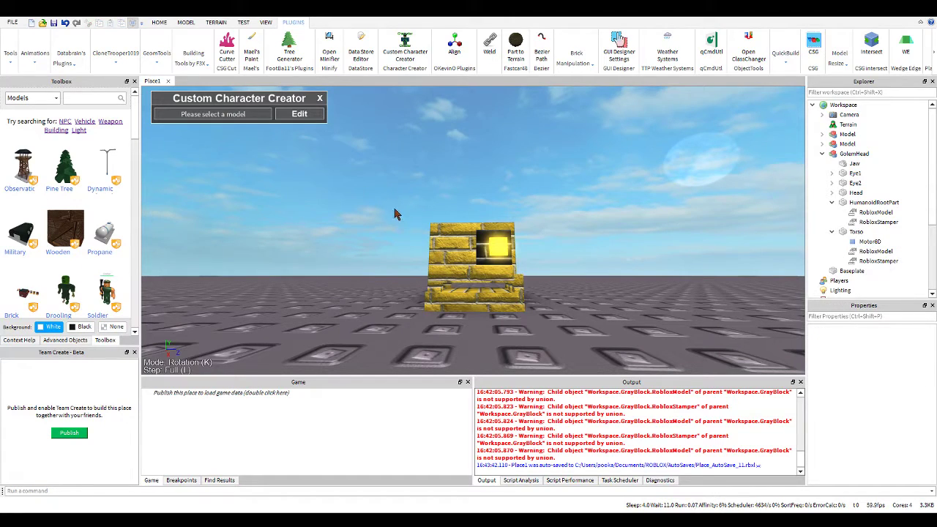
- Bind another joint in GolemHead with HumanoidRootPart as the base part
{"action": "left_click", "coordinate": [461, 253]}
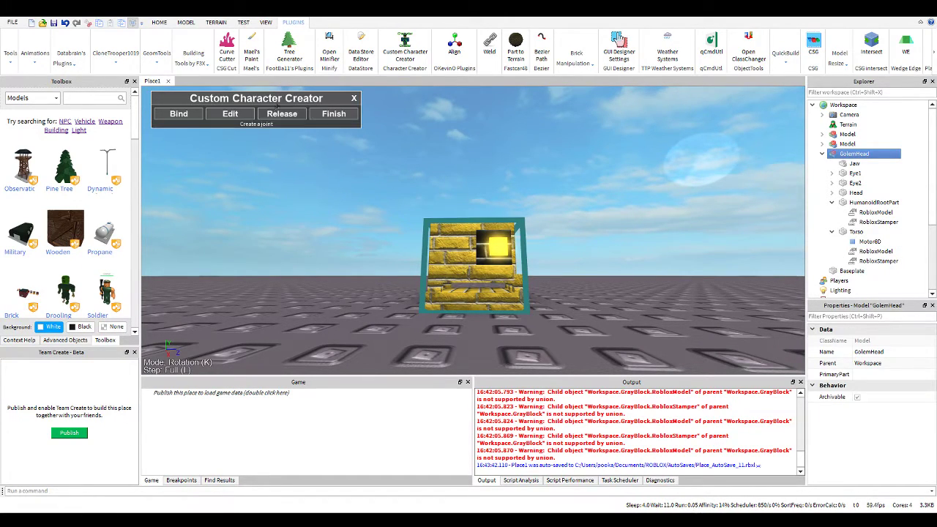
{"action": "left_click", "coordinate": [178, 110]}
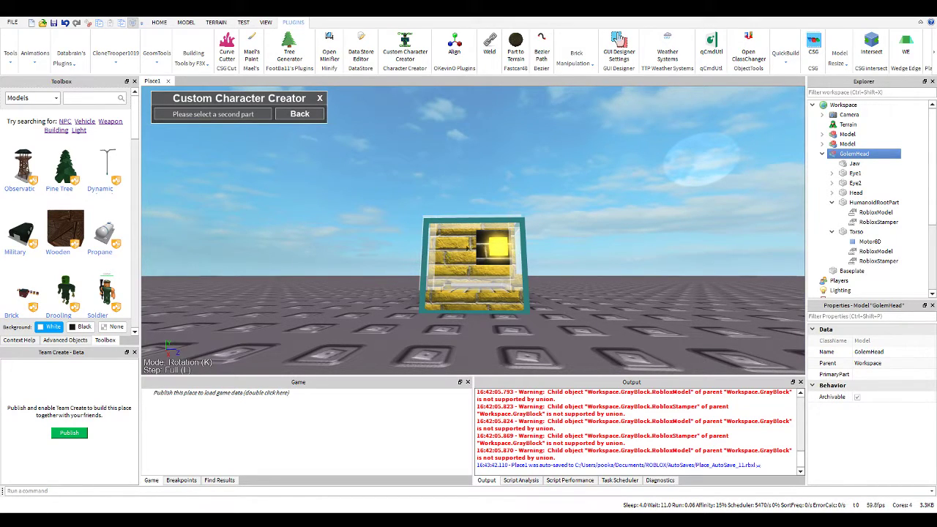
{"action": "scroll", "coordinate": [566, 273], "scroll_direction": "up", "scroll_amount": 10}
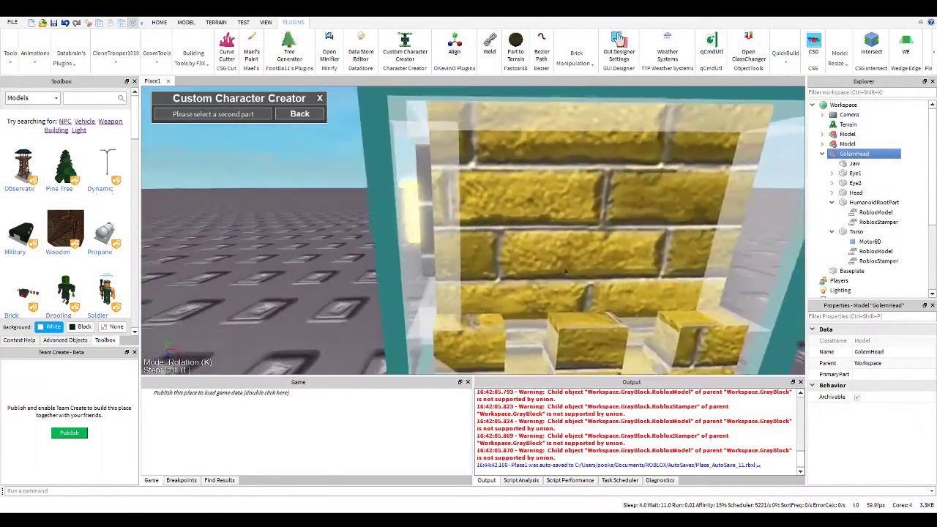
{"action": "right_click_drag", "start_coordinate": [566, 272], "coordinate": [565, 271]}
{"action": "scroll", "coordinate": [565, 272], "scroll_direction": "up", "scroll_amount": 3}
{"action": "scroll", "coordinate": [565, 272], "scroll_direction": "down", "scroll_amount": 3}
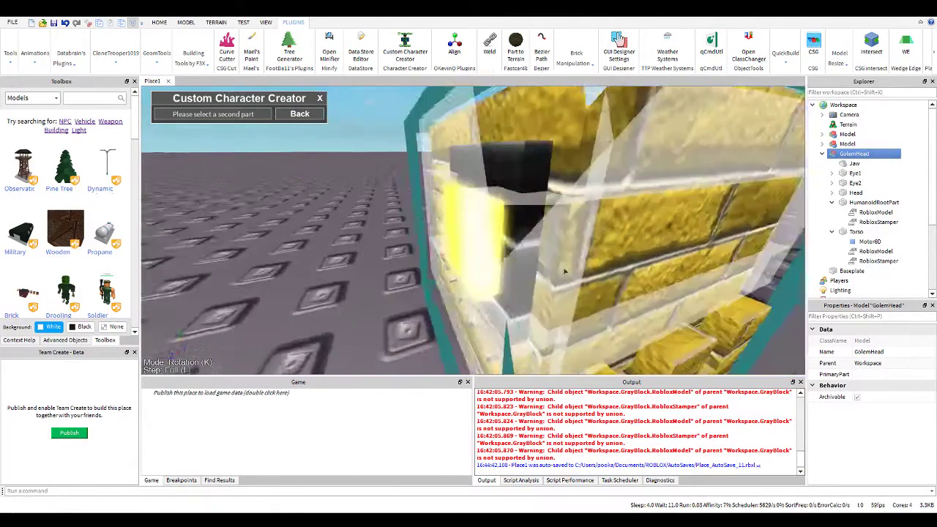
{"action": "scroll", "coordinate": [565, 272], "scroll_direction": "down", "scroll_amount": 10}
{"action": "left_click", "coordinate": [531, 235]}
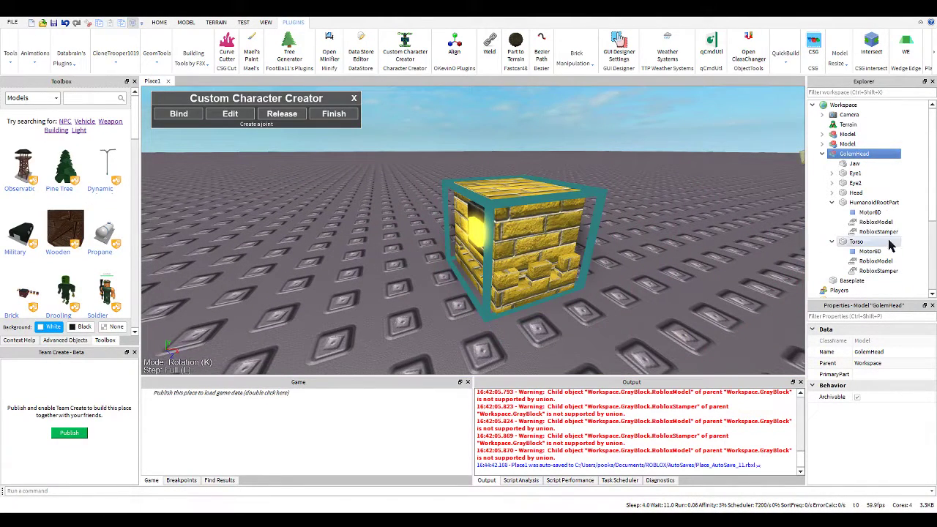
- Close the joint editing session and clear Part1 of HumanoidRootPart's Motor6D
{"action": "left_click", "coordinate": [870, 214]}
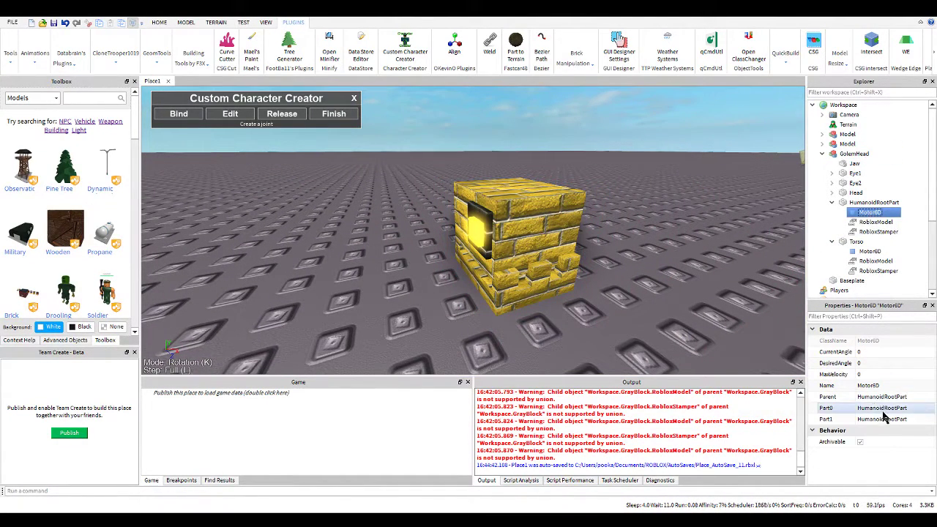
{"action": "left_click", "coordinate": [336, 113]}
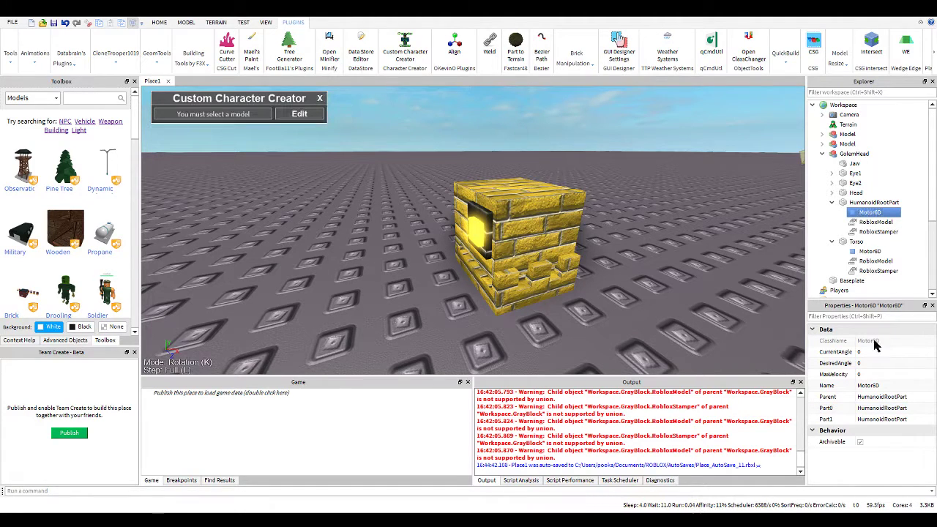
{"action": "left_click", "coordinate": [878, 419]}
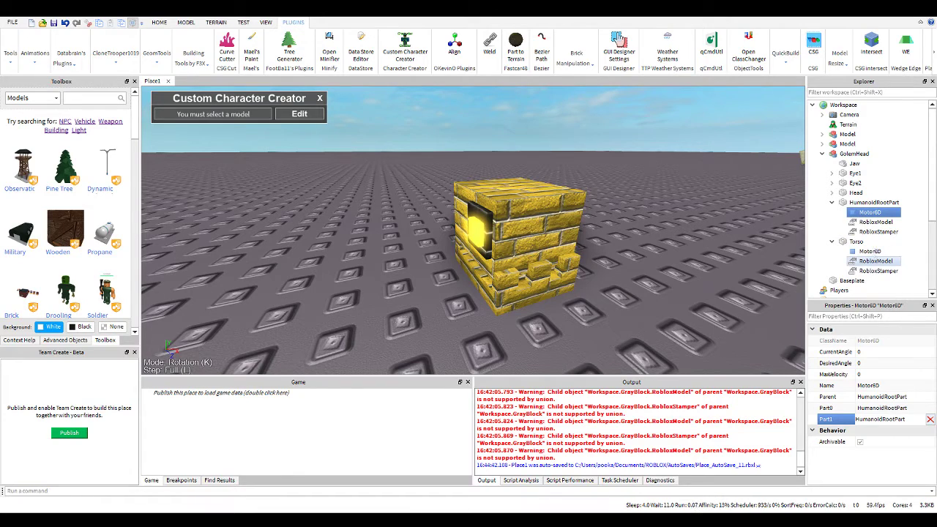
{"action": "left_click", "coordinate": [929, 418]}
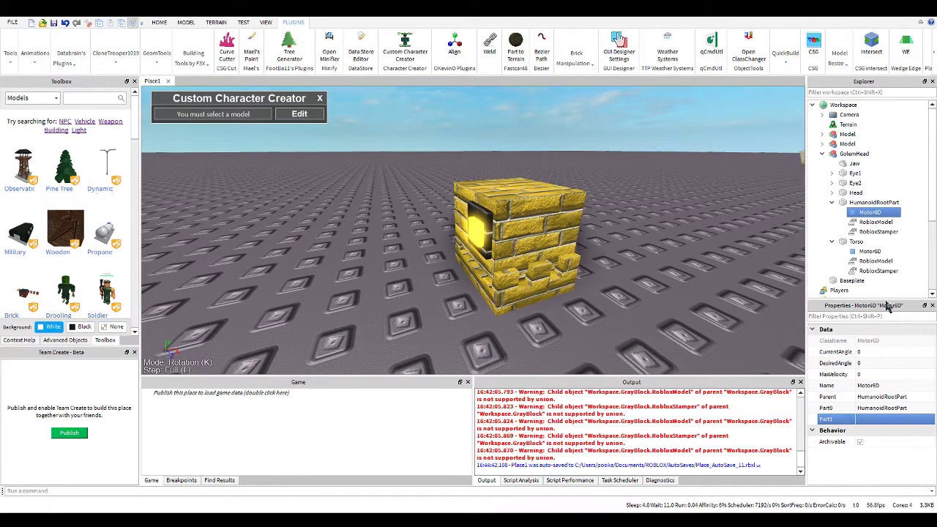
- Move the HumanoidRootPart away from the rest of the golem head across the baseplate
{"action": "left_click", "coordinate": [867, 205]}
{"action": "right_click_drag", "start_coordinate": [641, 231], "coordinate": [657, 239]}
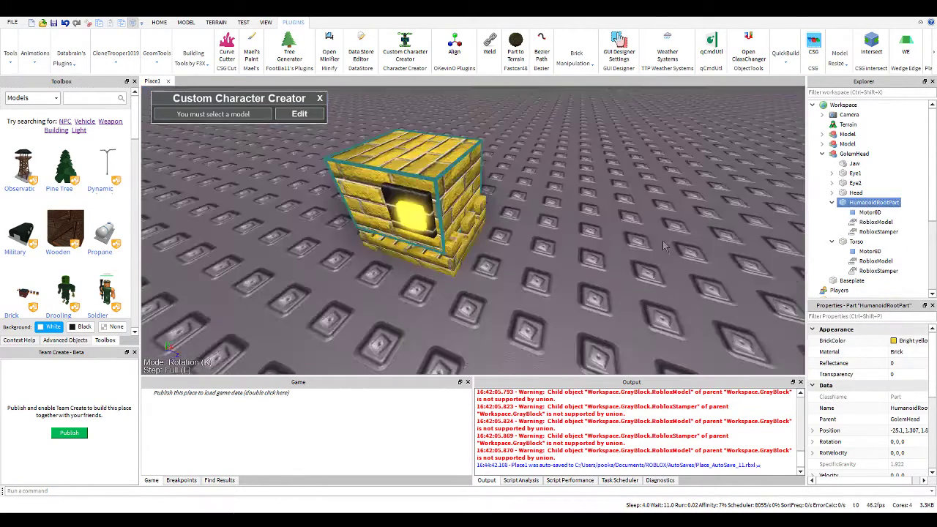
{"action": "scroll", "coordinate": [657, 239], "scroll_direction": "down", "scroll_amount": 4}
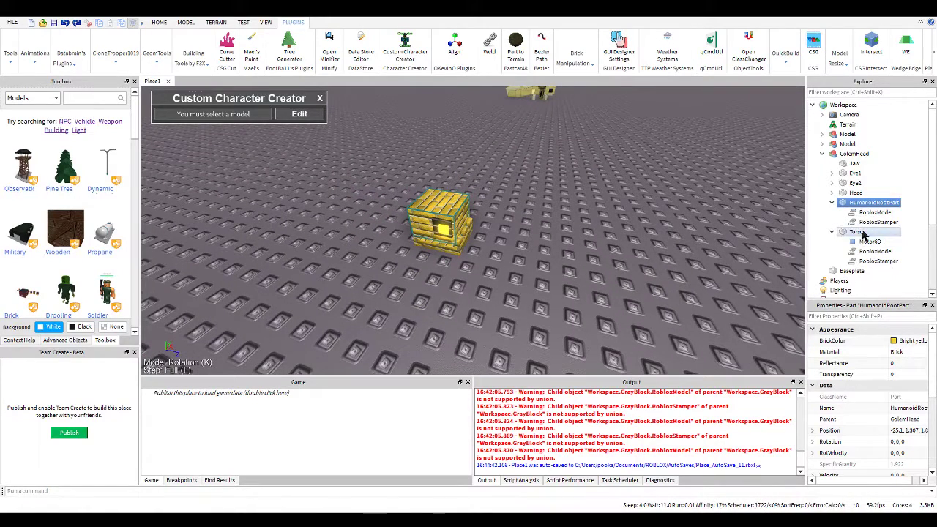
{"action": "left_click", "coordinate": [868, 212]}
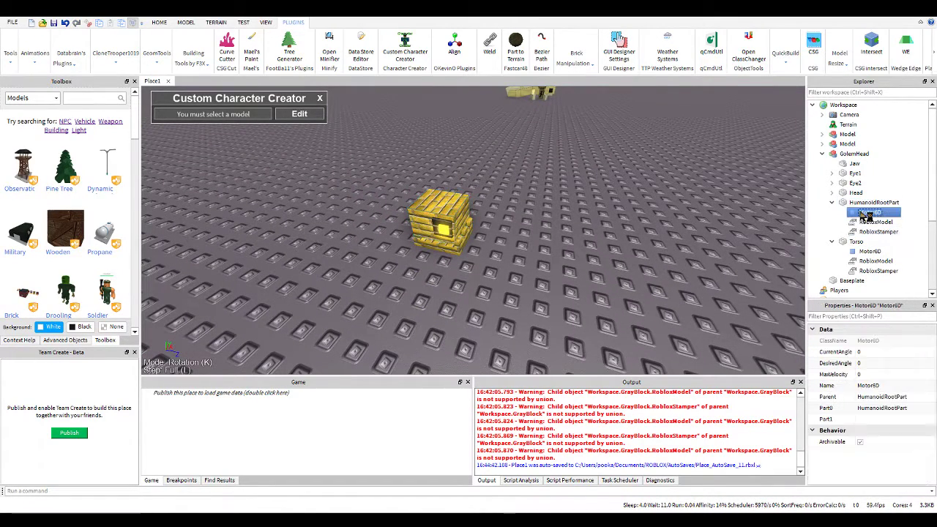
{"action": "left_click", "coordinate": [871, 203]}
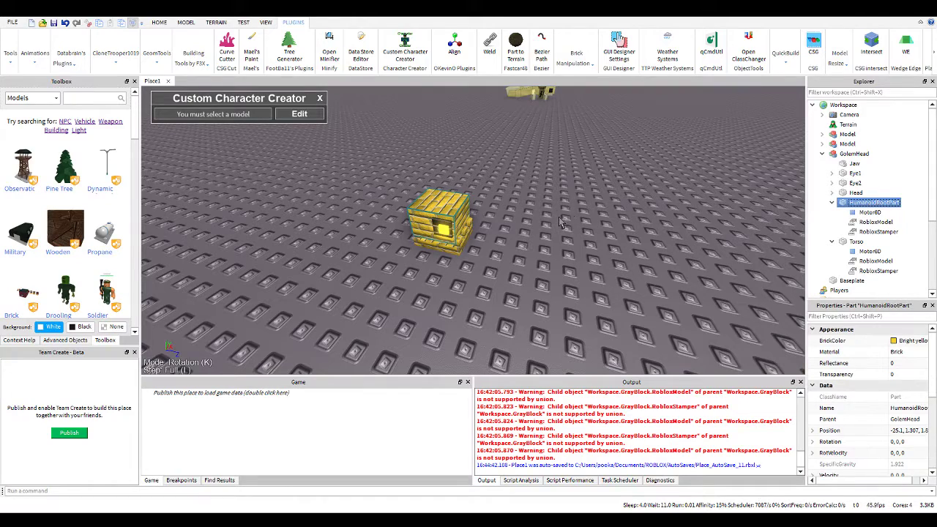
{"action": "key", "text": "ctrl+2"}
{"action": "left_click_drag", "start_coordinate": [513, 233], "coordinate": [362, 198]}
{"action": "left_click", "coordinate": [379, 225]}
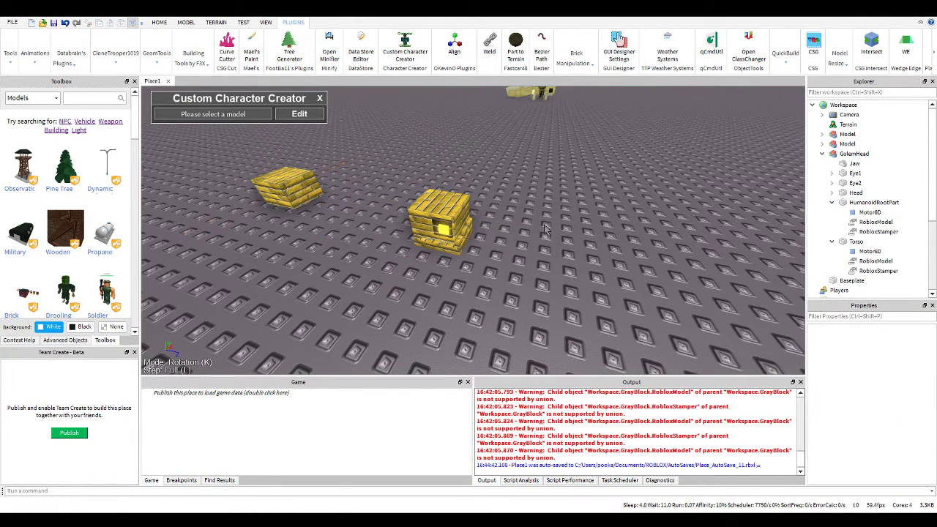
- Set the HumanoidRootPart's transparency to 1
{"action": "key", "text": "w"}
{"action": "right_click_drag", "start_coordinate": [379, 226], "coordinate": [379, 220]}
{"action": "key", "text": "s"}
{"action": "left_click", "coordinate": [515, 255]}
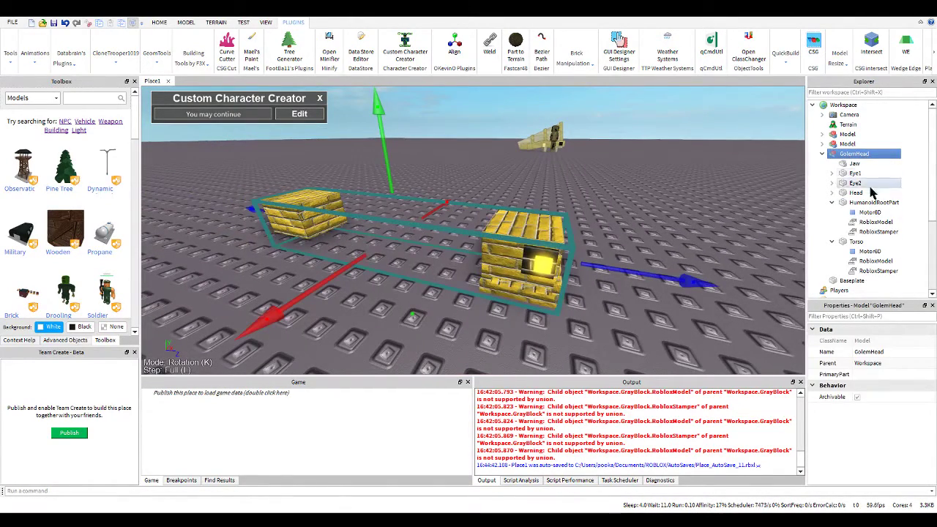
{"action": "left_click", "coordinate": [871, 205]}
{"action": "left_click", "coordinate": [901, 375]}
{"action": "type", "text": "1"}
{"action": "key", "text": "Return"}
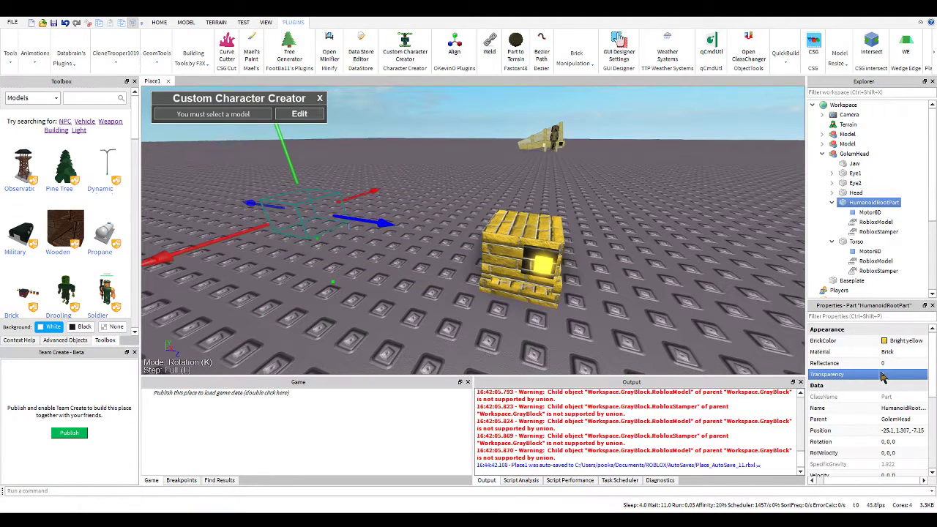
- Reopen GolemHead for editing and bind another joint with the Torso as the base part
{"action": "left_click", "coordinate": [505, 201]}
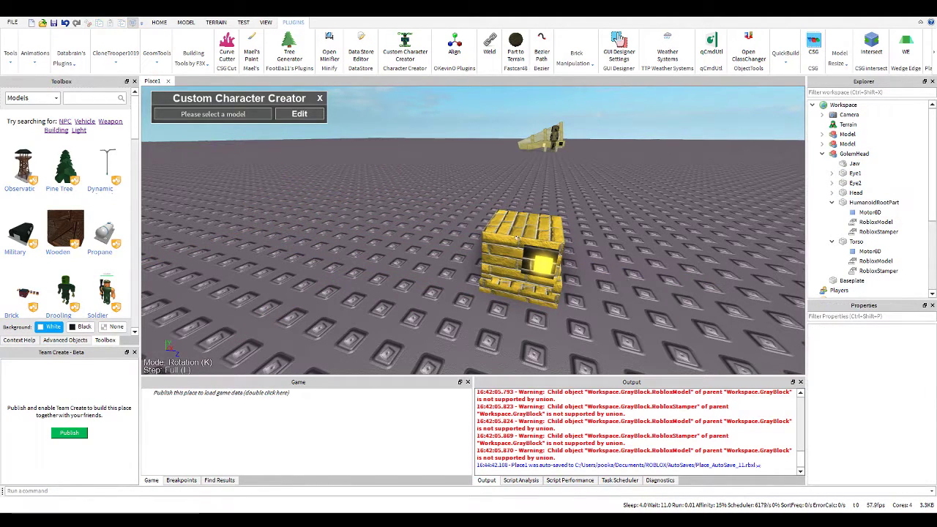
{"action": "left_click", "coordinate": [311, 114]}
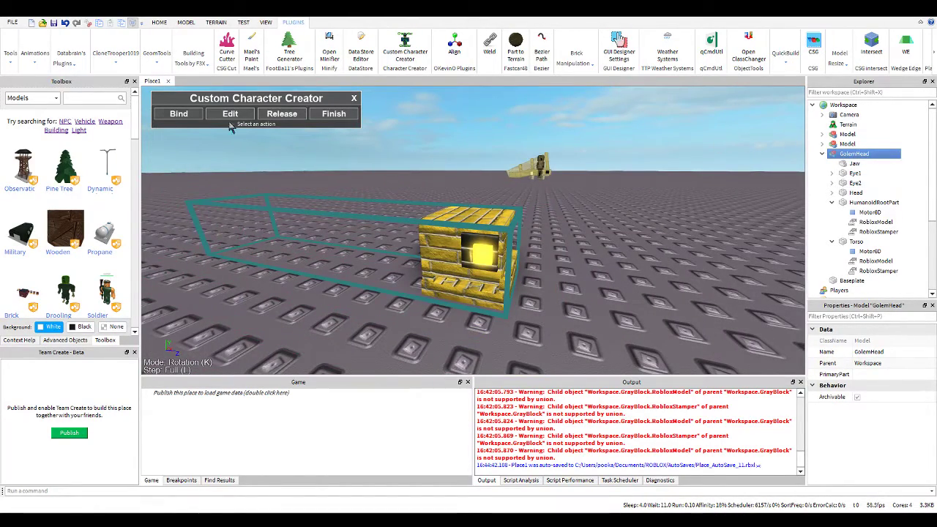
{"action": "left_click", "coordinate": [168, 114]}
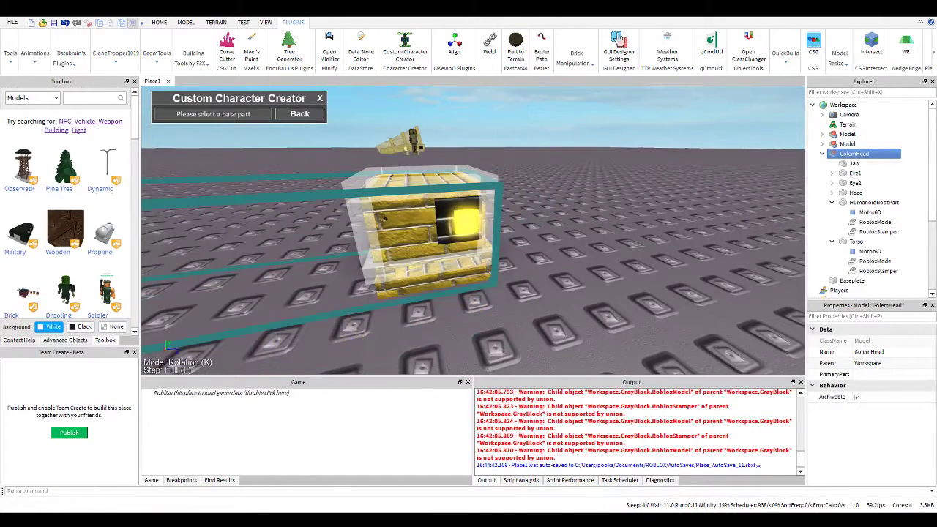
{"action": "left_click", "coordinate": [390, 218]}
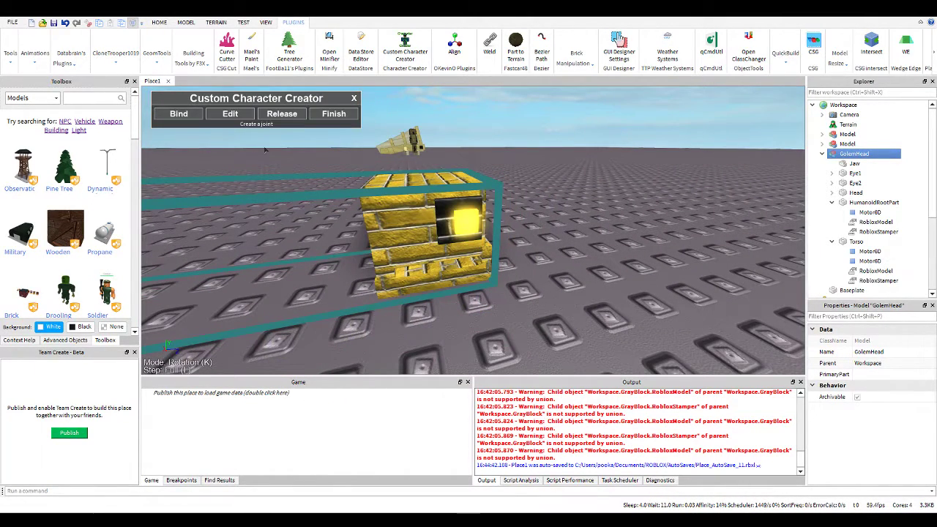
- Bind a joint from the Torso as base part to the Jaw as second part
{"action": "left_click", "coordinate": [178, 116]}
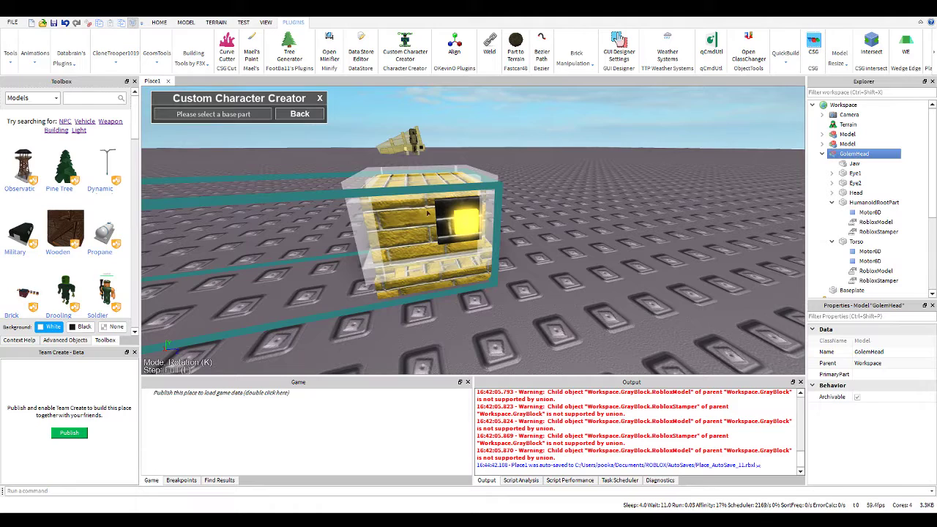
{"action": "left_click", "coordinate": [429, 213]}
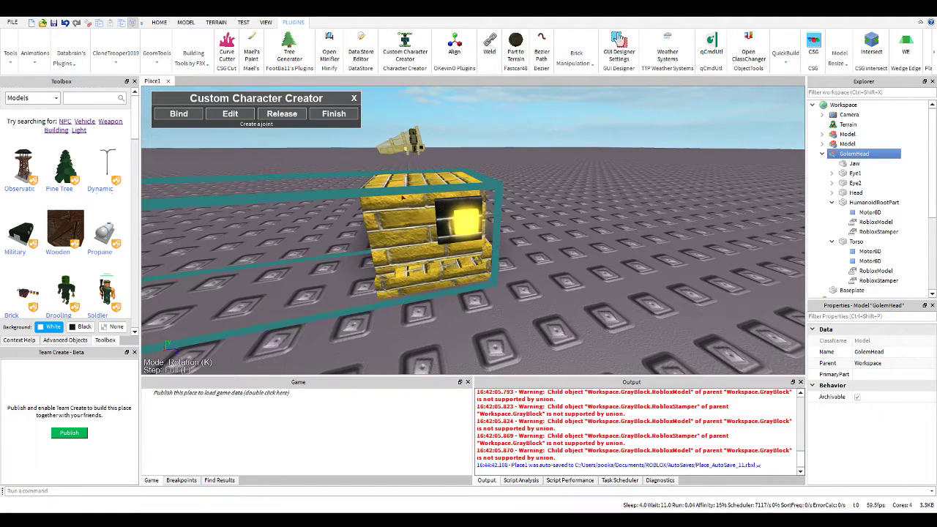
{"action": "left_click", "coordinate": [171, 111]}
{"action": "left_click", "coordinate": [396, 232]}
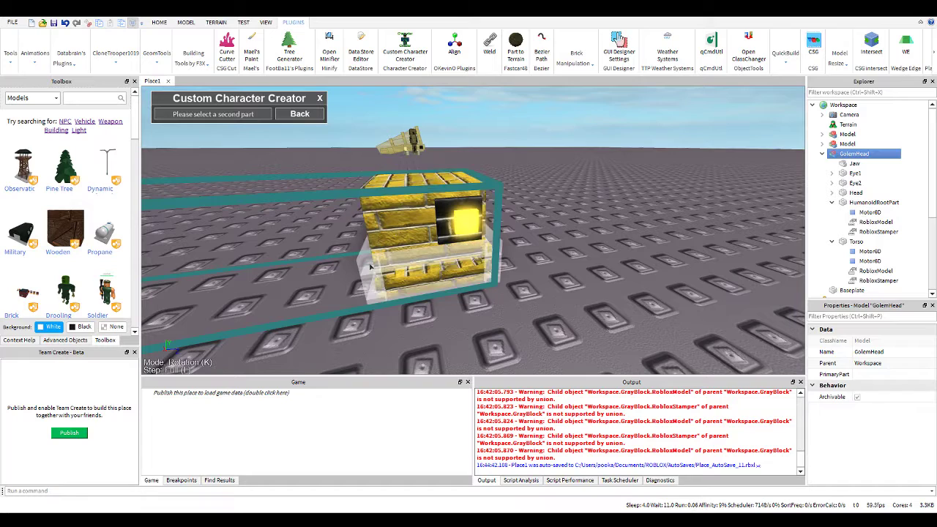
{"action": "left_click", "coordinate": [381, 280]}
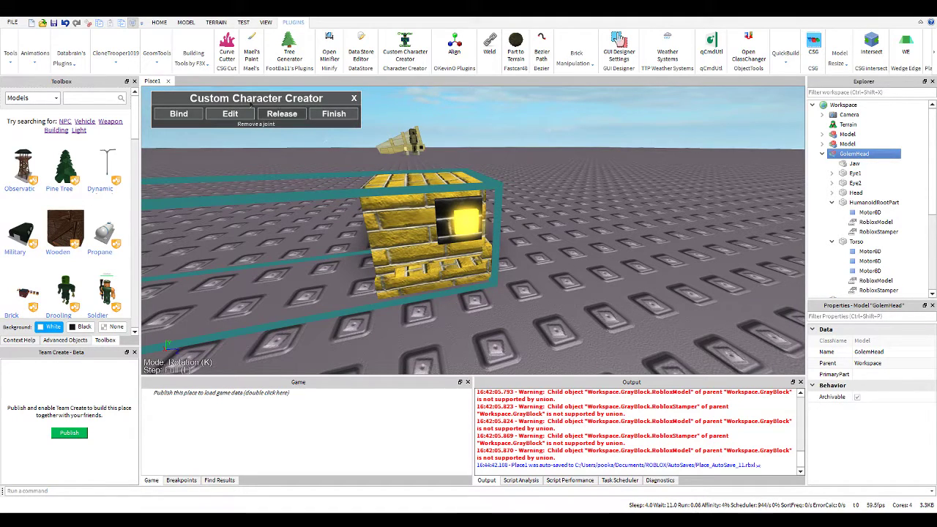
- Try to edit GolemHead's joints, and close the character editing session
{"action": "left_click", "coordinate": [210, 110]}
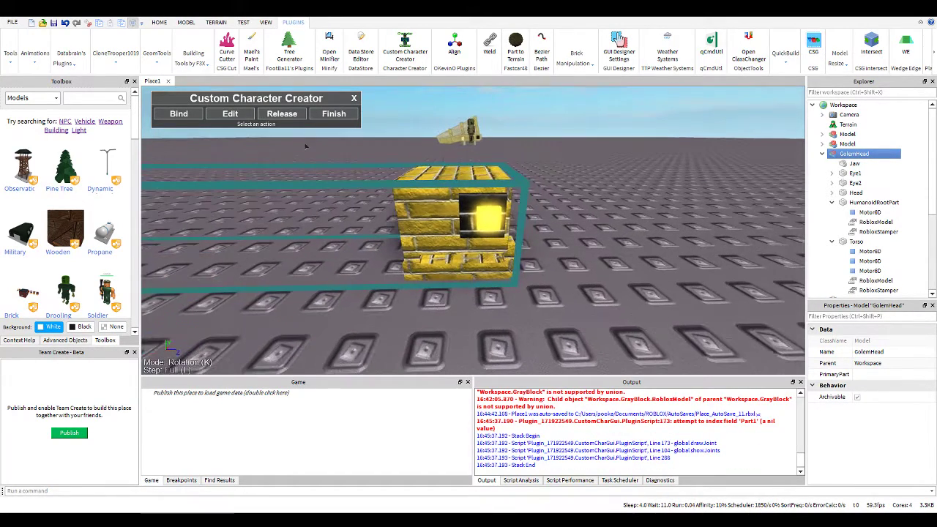
{"action": "scroll", "coordinate": [306, 146], "scroll_direction": "down", "scroll_amount": 2}
{"action": "scroll", "coordinate": [306, 147], "scroll_direction": "down", "scroll_amount": 1}
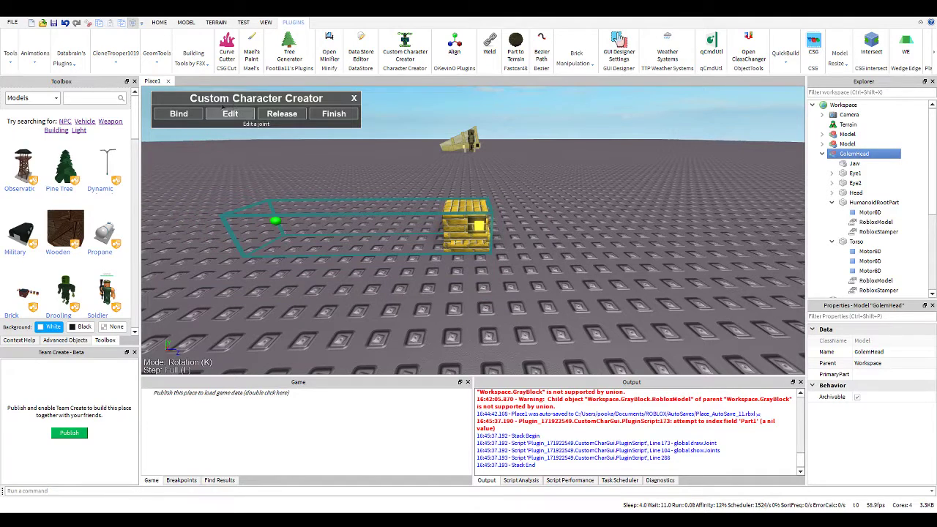
{"action": "left_click", "coordinate": [223, 108]}
{"action": "left_click", "coordinate": [326, 115]}
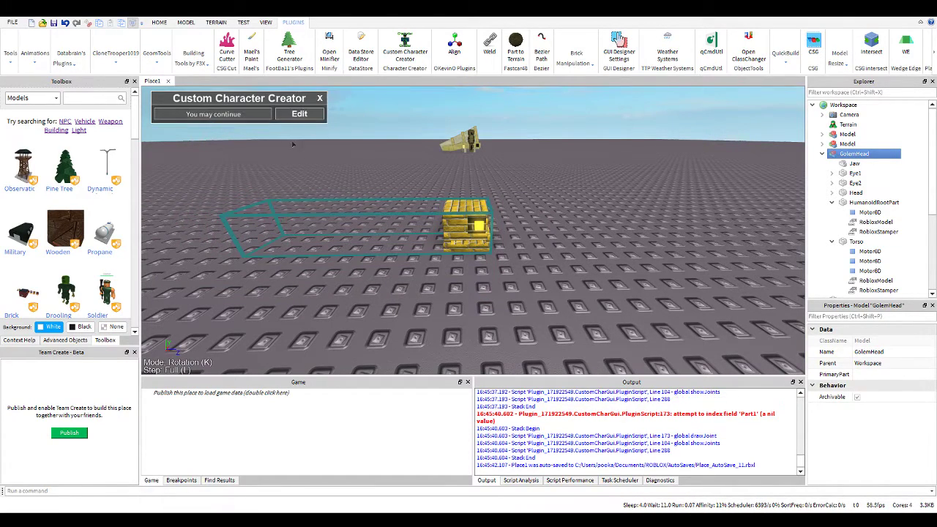
{"action": "left_click", "coordinate": [317, 96]}
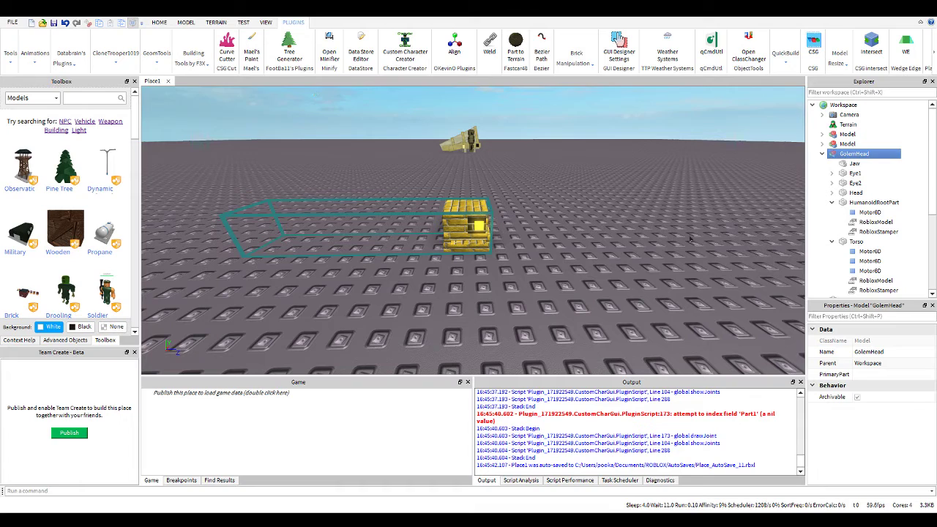
- Move the HumanoidRootPart back across the baseplate so it overlaps the golem head
{"action": "left_click", "coordinate": [867, 202]}
{"action": "key", "text": "ctrl+2"}
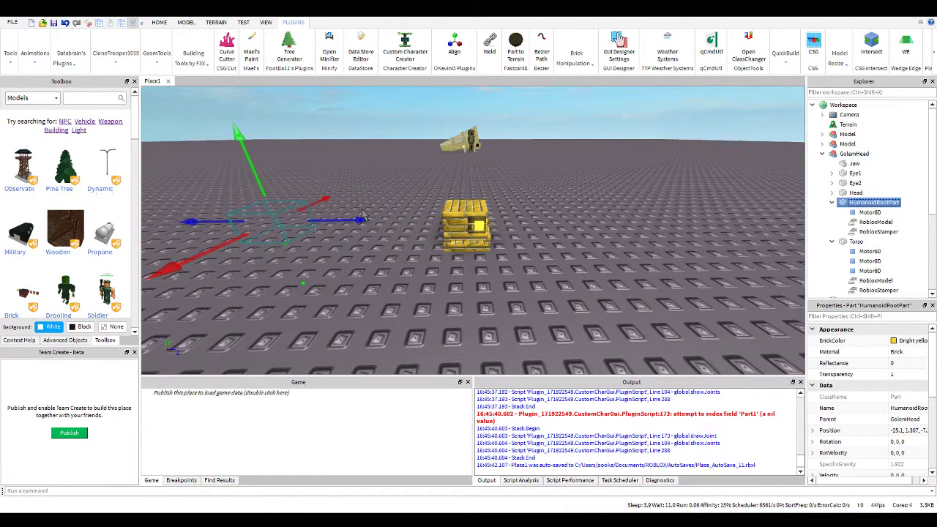
{"action": "left_click_drag", "start_coordinate": [296, 213], "coordinate": [527, 212]}
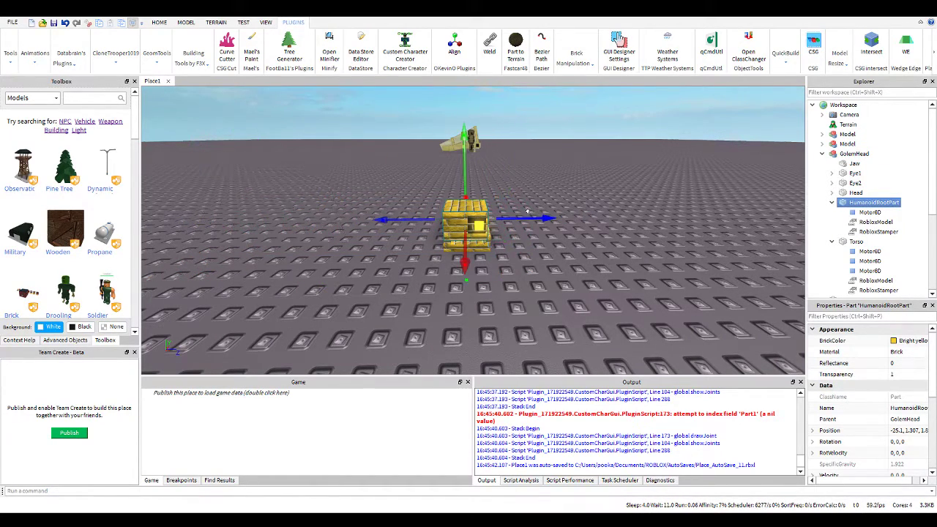
- Set Part1 of HumanoidRootPart's Motor6D to the Torso
{"action": "left_click", "coordinate": [872, 214]}
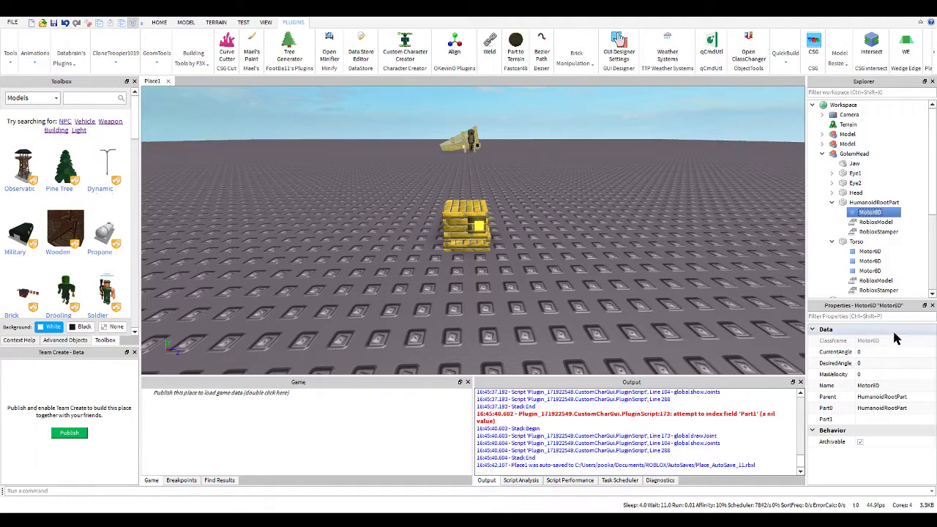
{"action": "left_click", "coordinate": [873, 420]}
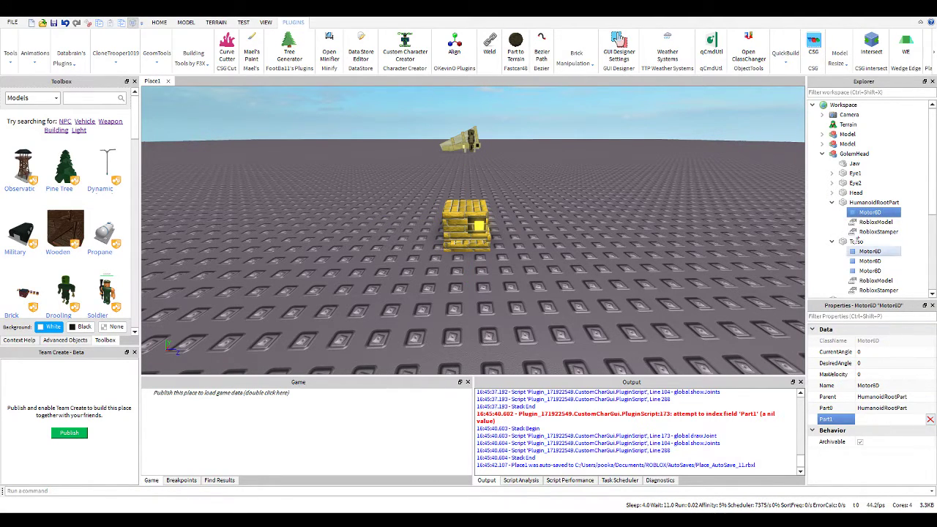
{"action": "left_click", "coordinate": [856, 242]}
{"action": "left_click", "coordinate": [629, 240]}
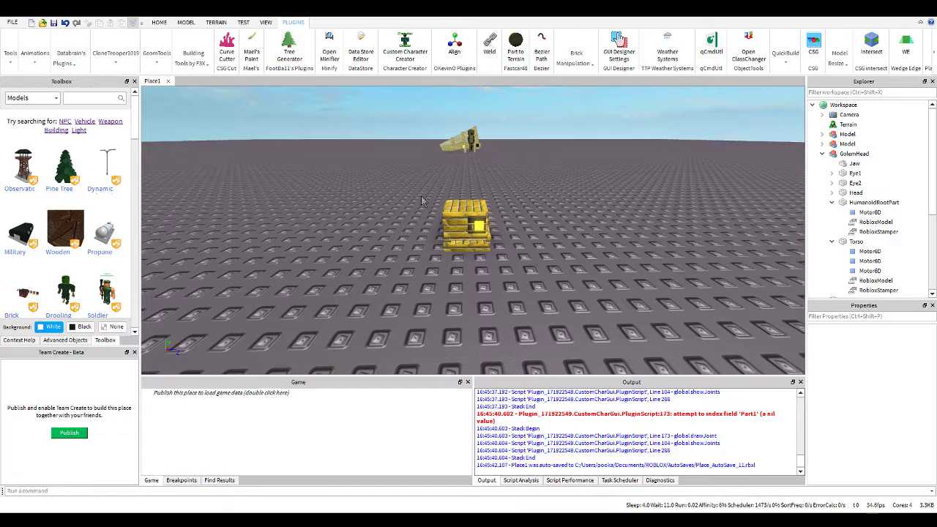
- Select the GolemHead model and reopen it in the Custom Character Creator
{"action": "scroll", "coordinate": [424, 199], "scroll_direction": "up", "scroll_amount": 1}
{"action": "right_click_drag", "start_coordinate": [425, 199], "coordinate": [433, 225]}
{"action": "left_click", "coordinate": [446, 167]}
{"action": "key", "text": "ctrl+1"}
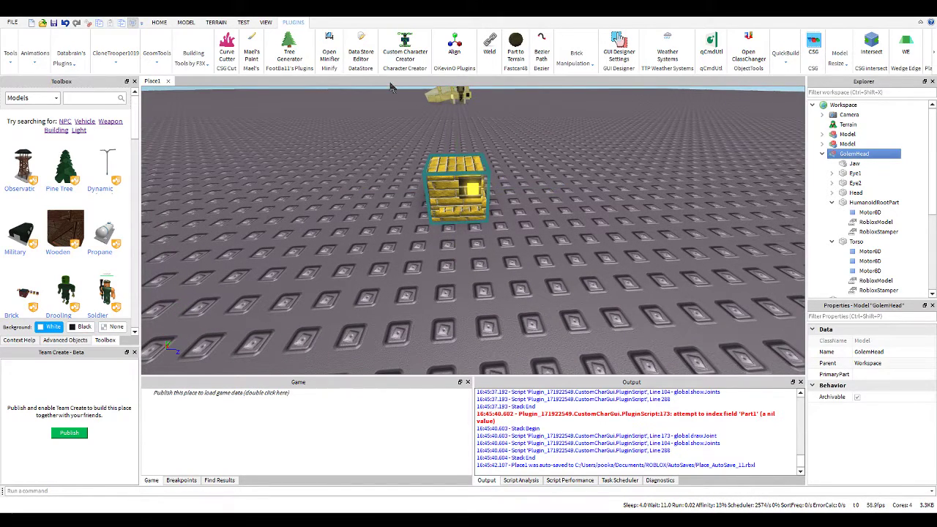
{"action": "left_click", "coordinate": [399, 53]}
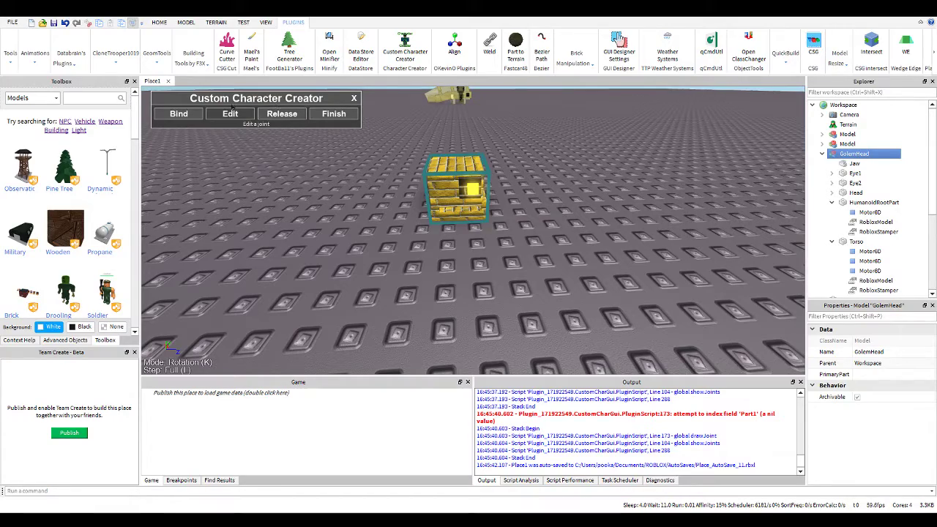
{"action": "left_click", "coordinate": [231, 108]}
{"action": "right_click_drag", "start_coordinate": [454, 153], "coordinate": [454, 153]}
{"action": "key", "text": "w"}
{"action": "scroll", "coordinate": [454, 152], "scroll_direction": "up", "scroll_amount": 1}
{"action": "scroll", "coordinate": [454, 153], "scroll_direction": "down", "scroll_amount": 2}
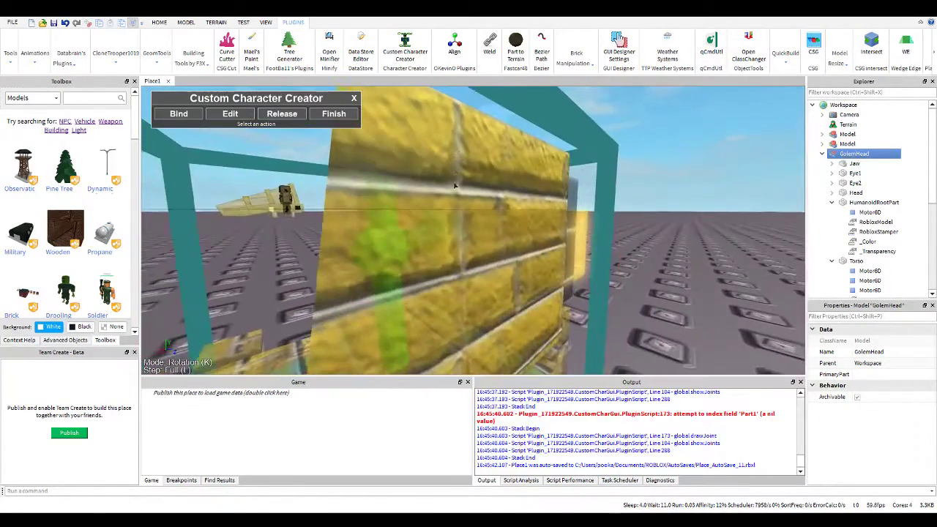
{"action": "scroll", "coordinate": [456, 183], "scroll_direction": "up", "scroll_amount": 1}
{"action": "scroll", "coordinate": [407, 247], "scroll_direction": "up", "scroll_amount": 1}
{"action": "right_click_drag", "start_coordinate": [407, 247], "coordinate": [407, 247]}
{"action": "scroll", "coordinate": [408, 247], "scroll_direction": "down", "scroll_amount": 2}
{"action": "scroll", "coordinate": [408, 247], "scroll_direction": "up", "scroll_amount": 1}
{"action": "scroll", "coordinate": [410, 247], "scroll_direction": "up", "scroll_amount": 1}
{"action": "left_click", "coordinate": [466, 236]}
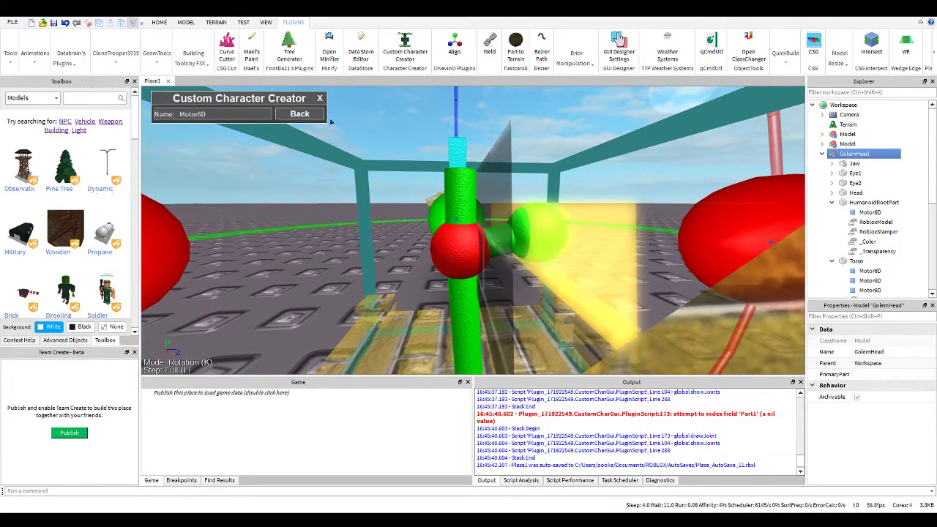
{"action": "key", "text": "ctrl+z"}
{"action": "scroll", "coordinate": [575, 194], "scroll_direction": "down", "scroll_amount": 2}
{"action": "right_click_drag", "start_coordinate": [575, 194], "coordinate": [575, 194]}
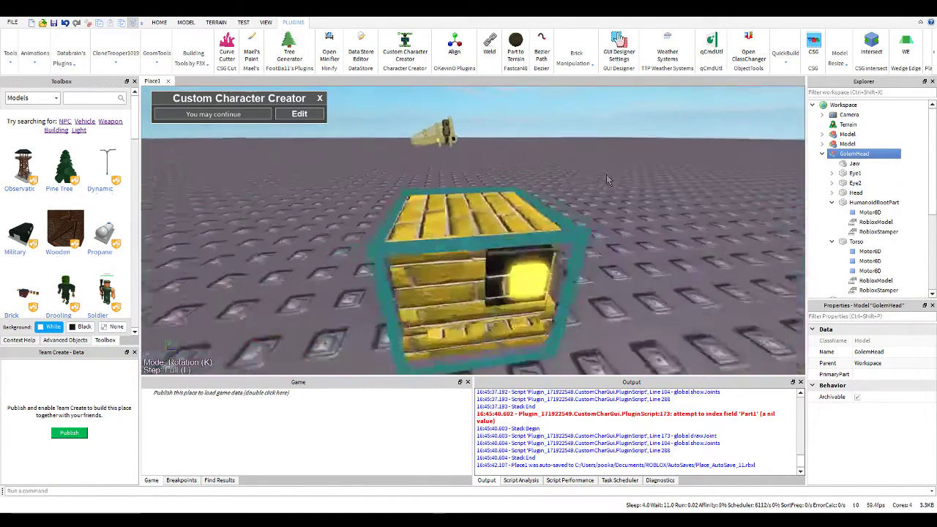
{"action": "scroll", "coordinate": [574, 194], "scroll_direction": "down", "scroll_amount": 2}
{"action": "left_click", "coordinate": [575, 194]}
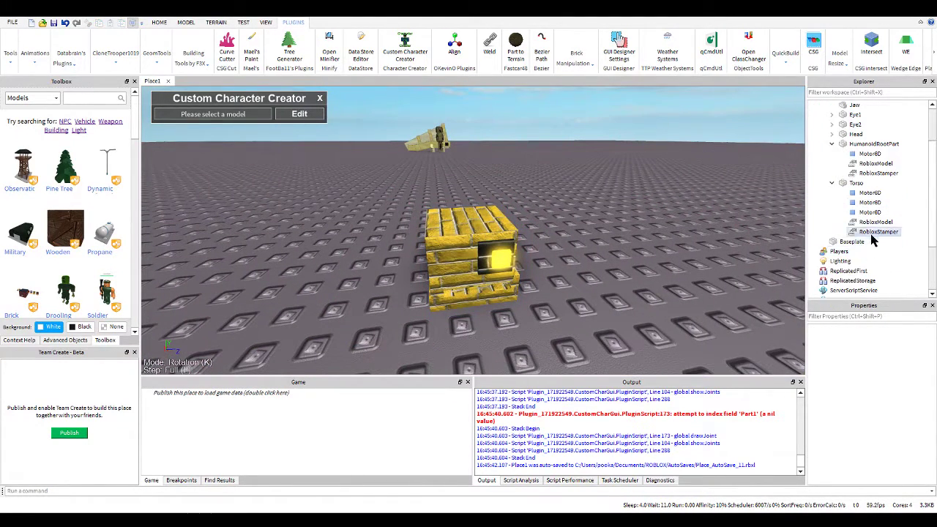
- Rename the Torso's Motor6D that connects to the Jaw as Jaw
{"action": "left_click", "coordinate": [871, 212]}
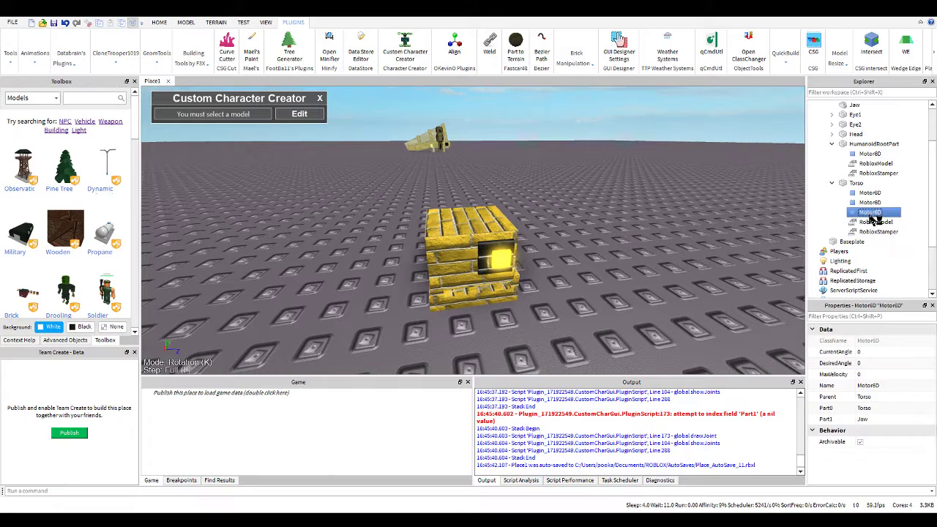
{"action": "left_click", "coordinate": [892, 387]}
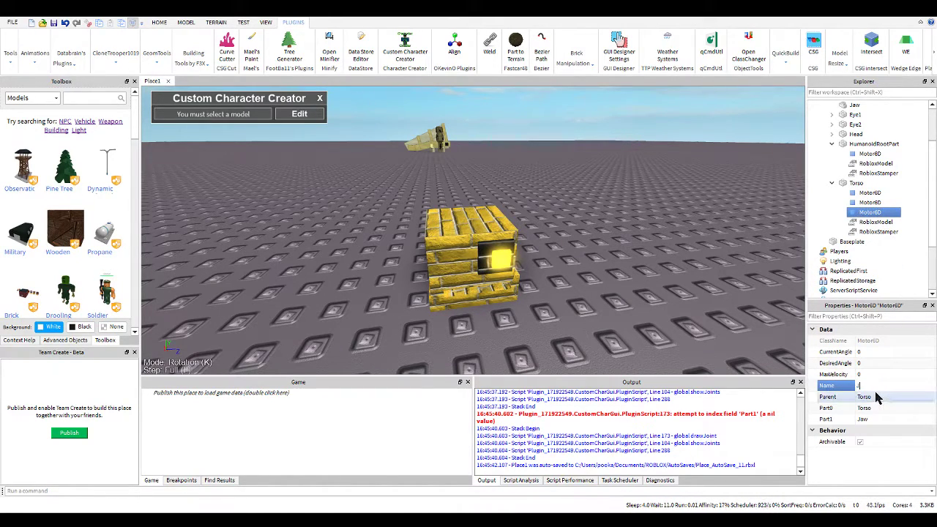
{"action": "type", "text": "Jaw"}
{"action": "key", "text": "Return"}
- Select the GolemHead model again and reopen it for joint editing
{"action": "scroll", "coordinate": [600, 251], "scroll_direction": "up", "scroll_amount": 4}
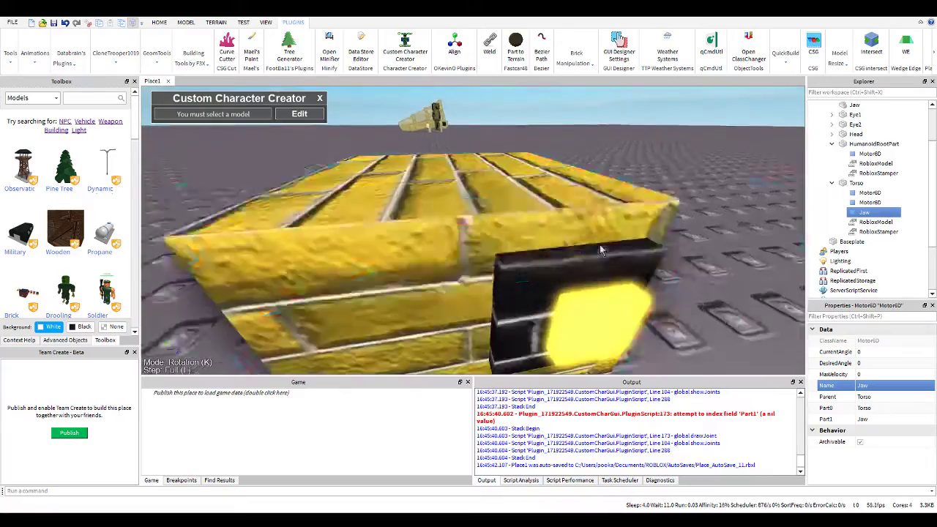
{"action": "right_click_drag", "start_coordinate": [601, 251], "coordinate": [516, 269]}
{"action": "scroll", "coordinate": [506, 256], "scroll_direction": "down", "scroll_amount": 3}
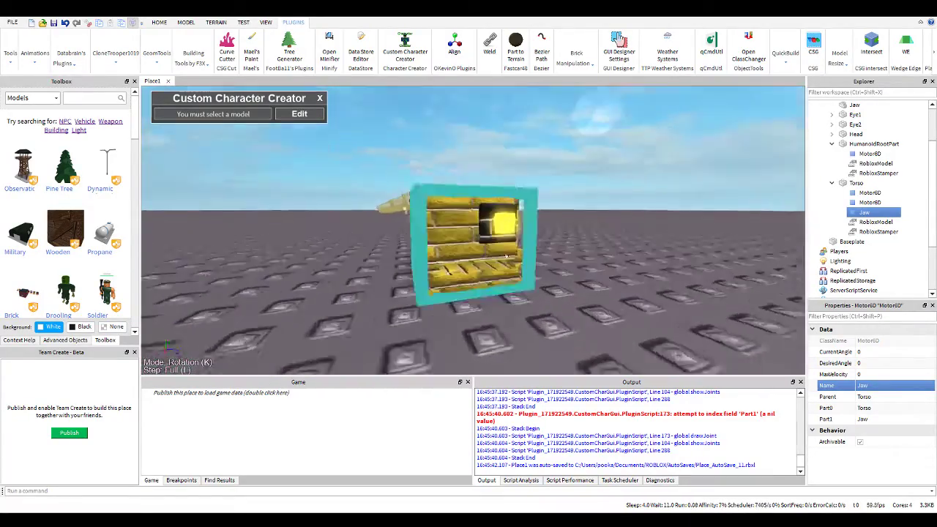
{"action": "scroll", "coordinate": [505, 256], "scroll_direction": "up", "scroll_amount": 4}
{"action": "scroll", "coordinate": [505, 256], "scroll_direction": "down", "scroll_amount": 5}
{"action": "scroll", "coordinate": [512, 256], "scroll_direction": "up", "scroll_amount": 4}
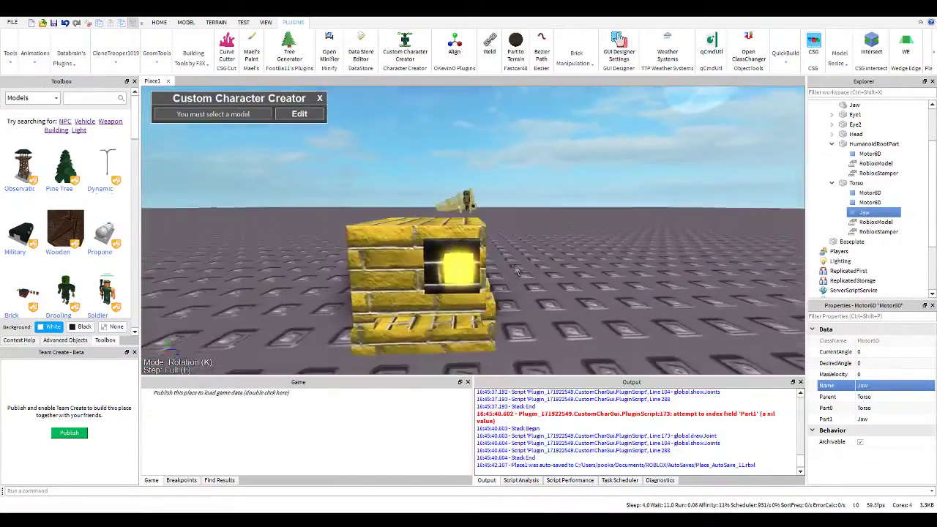
{"action": "scroll", "coordinate": [476, 171], "scroll_direction": "down", "scroll_amount": 4}
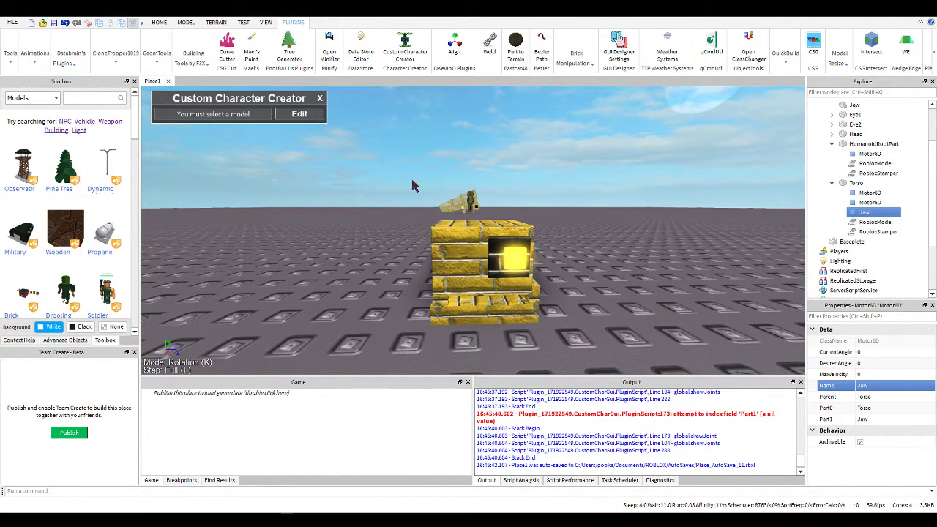
{"action": "left_click", "coordinate": [424, 224]}
{"action": "left_click", "coordinate": [292, 113]}
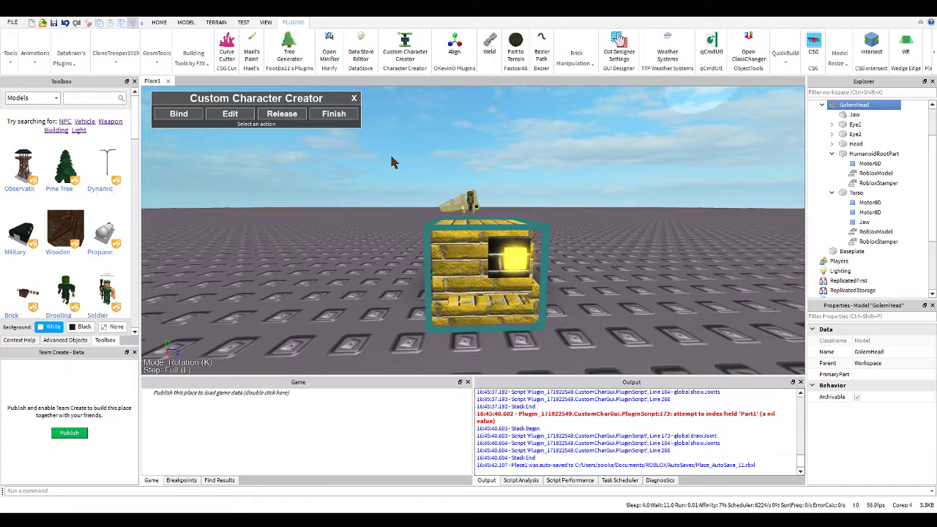
{"action": "left_click", "coordinate": [180, 114]}
{"action": "right_click_drag", "start_coordinate": [396, 206], "coordinate": [397, 209]}
{"action": "scroll", "coordinate": [396, 210], "scroll_direction": "up", "scroll_amount": 5}
{"action": "scroll", "coordinate": [396, 210], "scroll_direction": "down", "scroll_amount": 4}
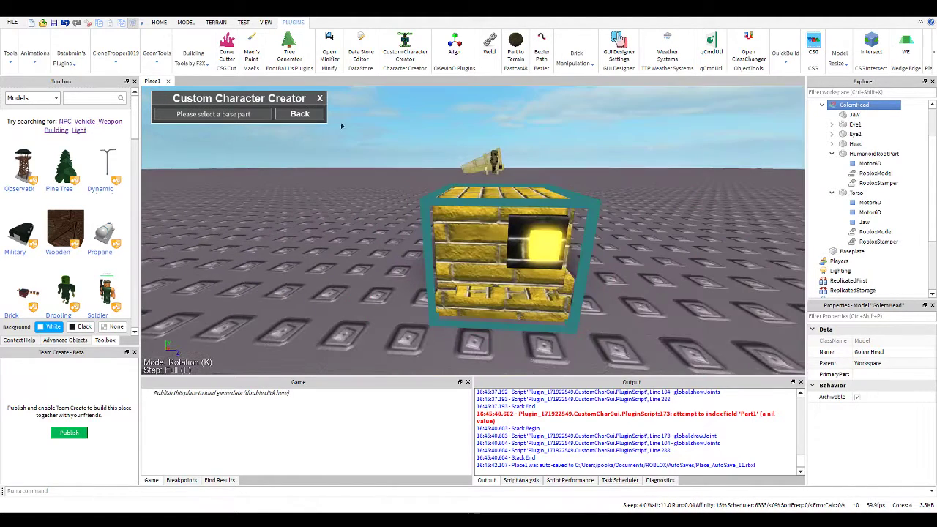
{"action": "left_click", "coordinate": [299, 114]}
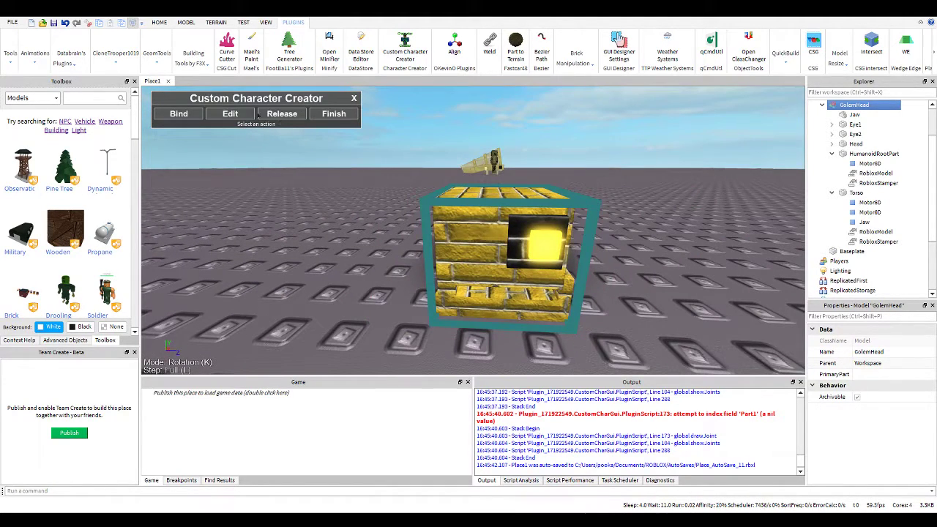
- Edit the Motor6D joint at the head's centre in Movement mode and shift it toward the head's rear and near side
{"action": "left_click", "coordinate": [238, 114]}
{"action": "scroll", "coordinate": [483, 226], "scroll_direction": "up", "scroll_amount": 4}
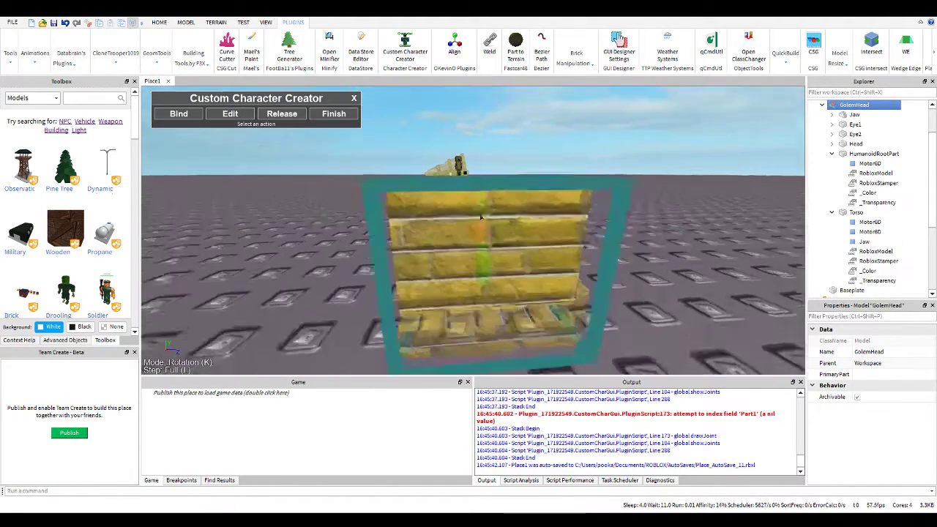
{"action": "left_click", "coordinate": [484, 226]}
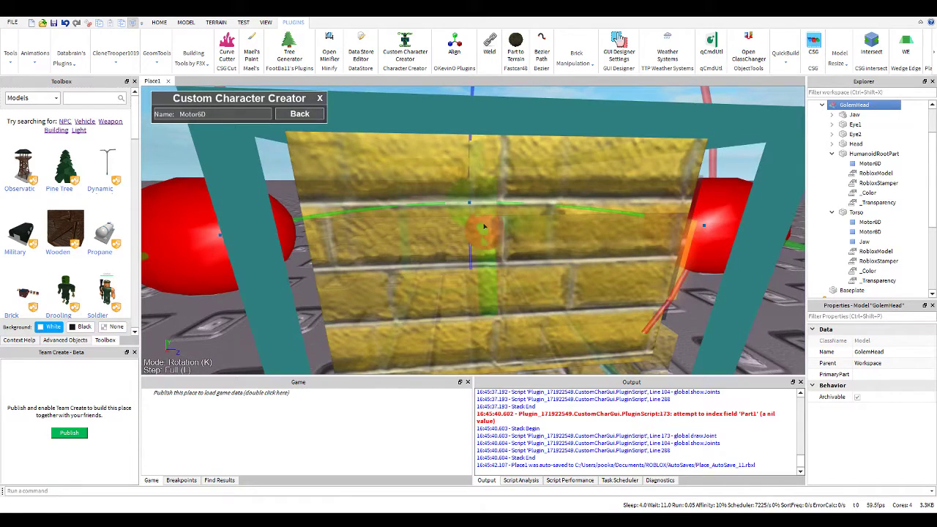
{"action": "scroll", "coordinate": [484, 227], "scroll_direction": "down", "scroll_amount": 5}
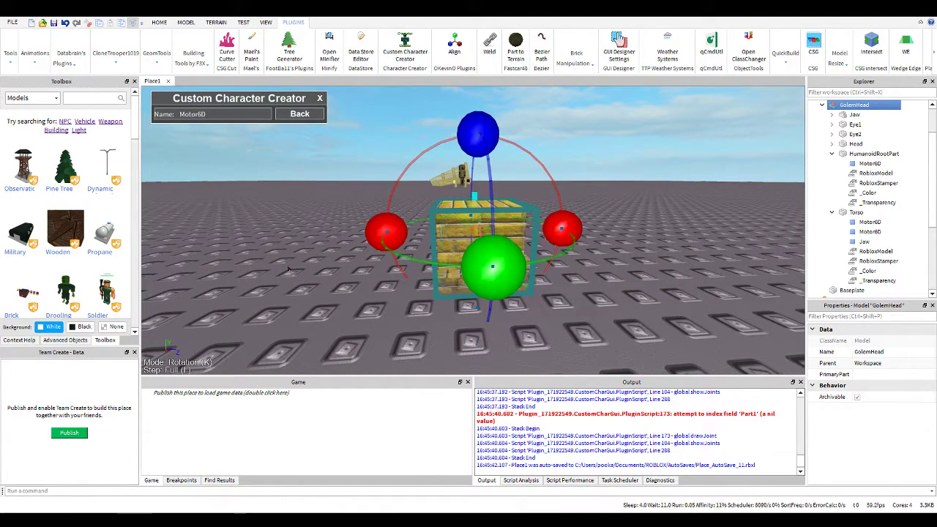
{"action": "key", "text": "k"}
{"action": "left_click_drag", "start_coordinate": [340, 229], "coordinate": [275, 222]}
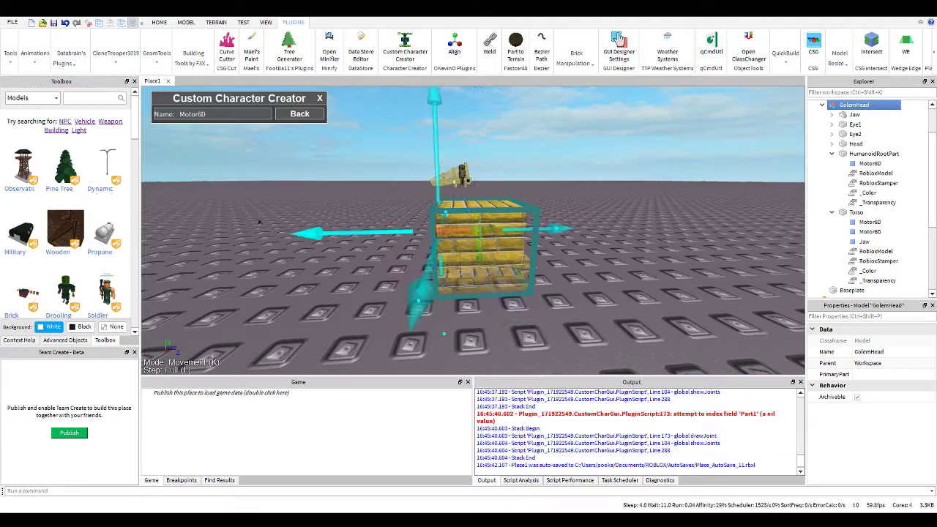
{"action": "scroll", "coordinate": [465, 245], "scroll_direction": "up", "scroll_amount": 5}
{"action": "right_click_drag", "start_coordinate": [469, 237], "coordinate": [464, 253]}
{"action": "scroll", "coordinate": [465, 253], "scroll_direction": "down", "scroll_amount": 5}
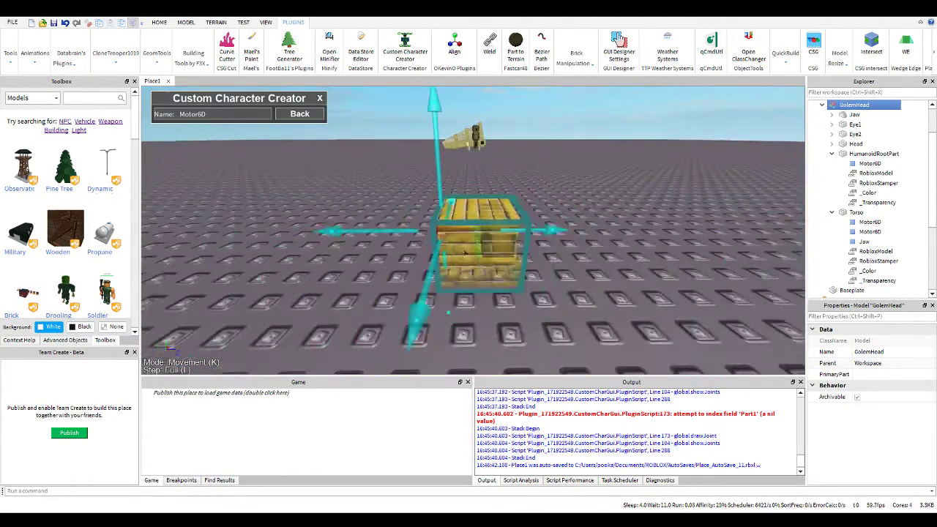
{"action": "left_click_drag", "start_coordinate": [418, 319], "coordinate": [399, 350]}
- Select the Jaw joint for editing and raise it slightly in Movement mode with the 1/5 step size
{"action": "mouse_move", "coordinate": [460, 304]}
{"action": "right_mouse_down"}
{"action": "mouse_move", "coordinate": [493, 294]}
{"action": "mouse_move", "coordinate": [432, 263]}
{"action": "right_mouse_up"}
{"action": "scroll", "coordinate": [454, 282], "scroll_direction": "up", "scroll_amount": 5}
{"action": "left_click", "coordinate": [423, 256]}
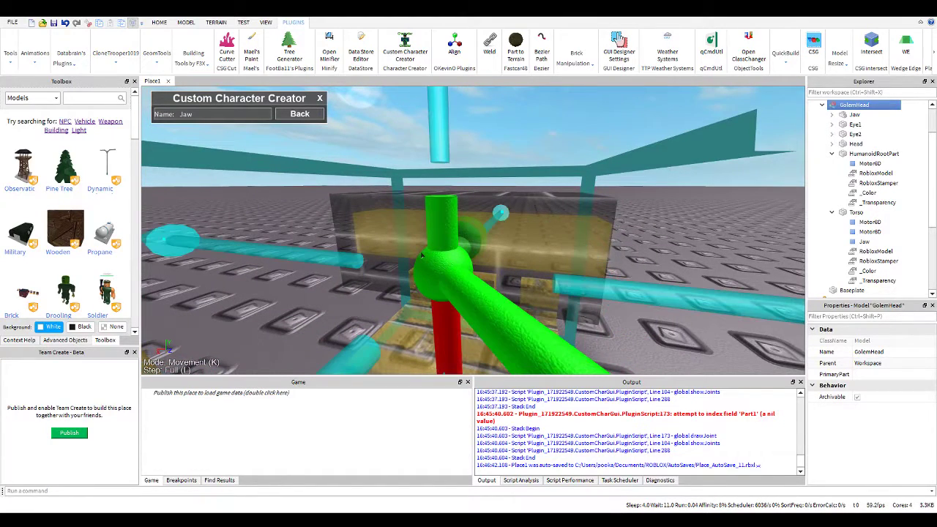
{"action": "scroll", "coordinate": [422, 255], "scroll_direction": "down", "scroll_amount": 10}
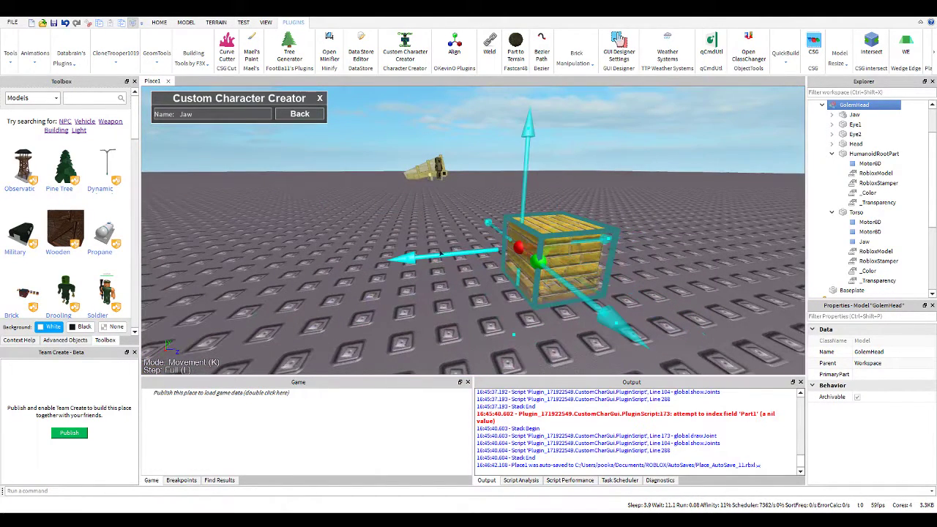
{"action": "scroll", "coordinate": [522, 168], "scroll_direction": "up", "scroll_amount": 8}
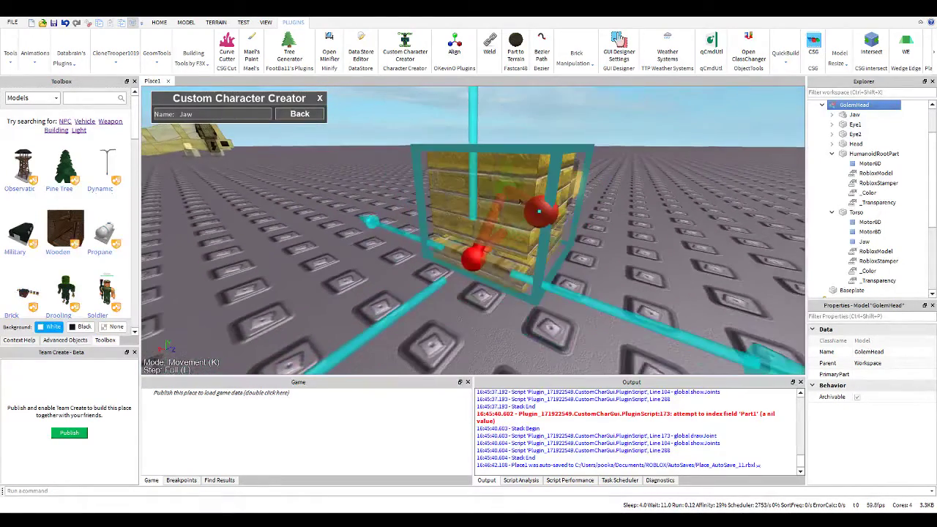
{"action": "left_click", "coordinate": [524, 205]}
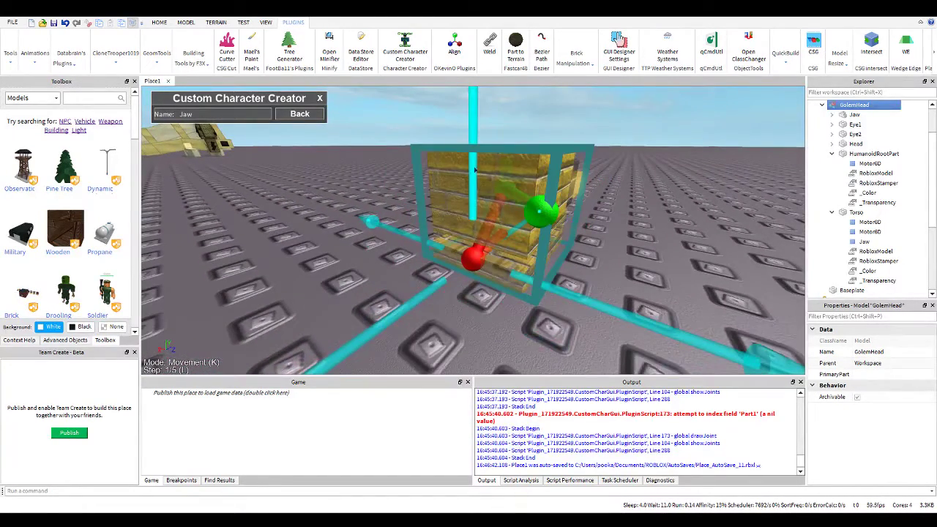
{"action": "left_click_drag", "start_coordinate": [467, 163], "coordinate": [466, 144]}
- Select the neighbouring Motor6D joint and shift it horizontally toward the head block with the Free step size
{"action": "right_click_drag", "start_coordinate": [476, 150], "coordinate": [476, 150]}
{"action": "key", "text": "w"}
{"action": "key", "text": "s"}
{"action": "key", "text": "w"}
{"action": "key", "text": "s"}
{"action": "right_click_drag", "start_coordinate": [422, 261], "coordinate": [473, 253]}
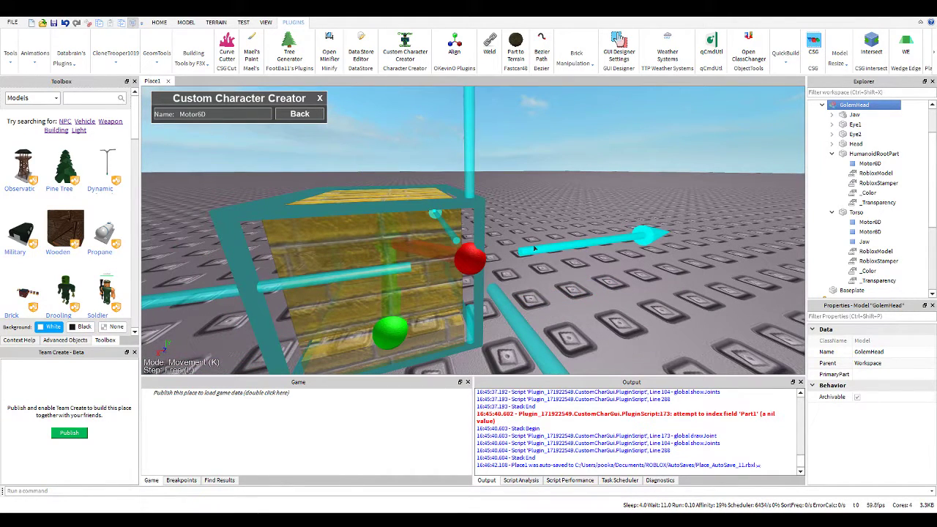
{"action": "left_click_drag", "start_coordinate": [578, 237], "coordinate": [496, 256]}
{"action": "right_click_drag", "start_coordinate": [499, 258], "coordinate": [503, 271]}
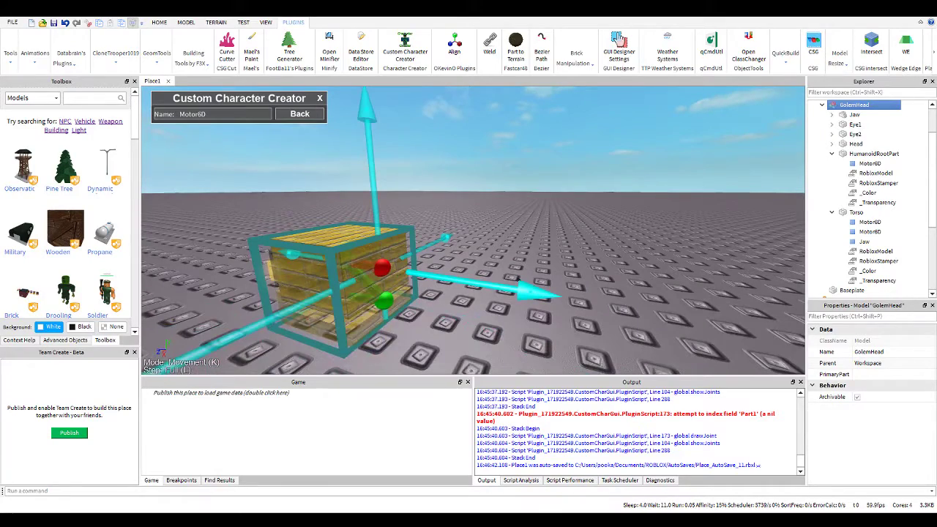
- Move the Motor6D joint sideways out past the head's side face using the Full step size
{"action": "left_click_drag", "start_coordinate": [540, 291], "coordinate": [613, 304]}
{"action": "right_click_drag", "start_coordinate": [578, 245], "coordinate": [526, 221]}
{"action": "scroll", "coordinate": [547, 226], "scroll_direction": "up", "scroll_amount": 4}
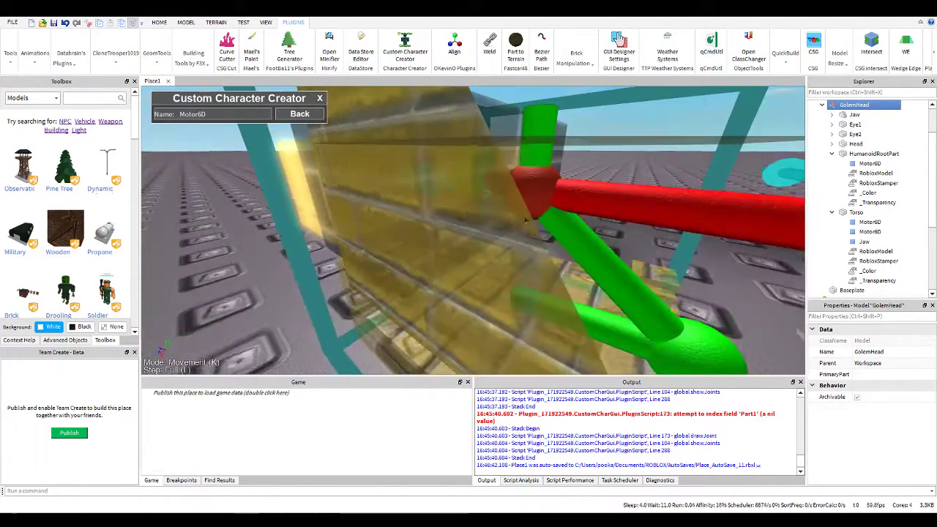
{"action": "scroll", "coordinate": [534, 242], "scroll_direction": "down", "scroll_amount": 5}
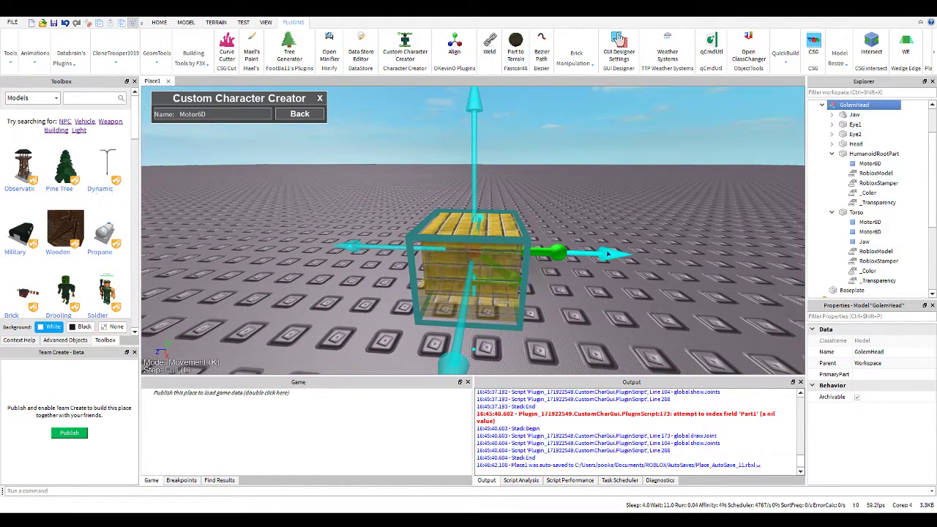
{"action": "left_click_drag", "start_coordinate": [612, 254], "coordinate": [735, 274]}
- Shift the Motor6D joint back inside the head block and check its placement from several angles
{"action": "scroll", "coordinate": [735, 275], "scroll_direction": "up", "scroll_amount": 10}
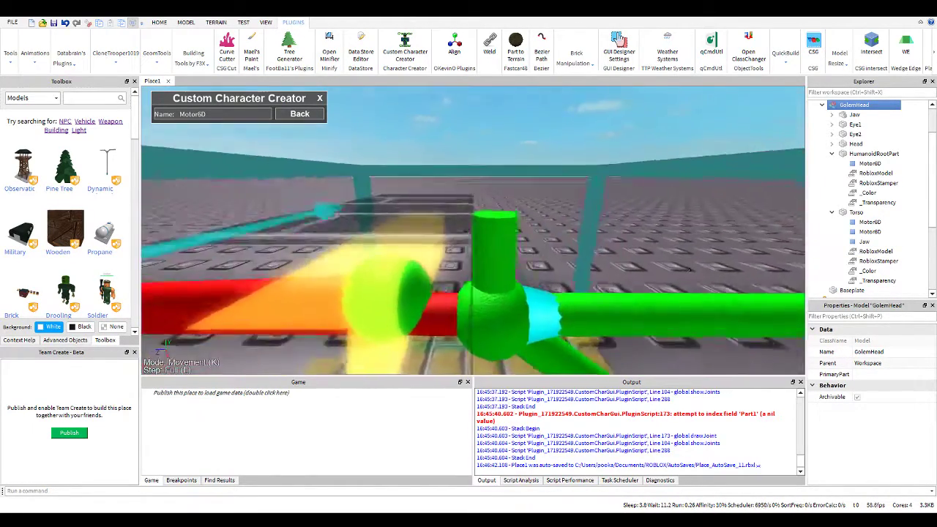
{"action": "scroll", "coordinate": [691, 272], "scroll_direction": "down", "scroll_amount": 5}
{"action": "scroll", "coordinate": [666, 277], "scroll_direction": "up", "scroll_amount": 5}
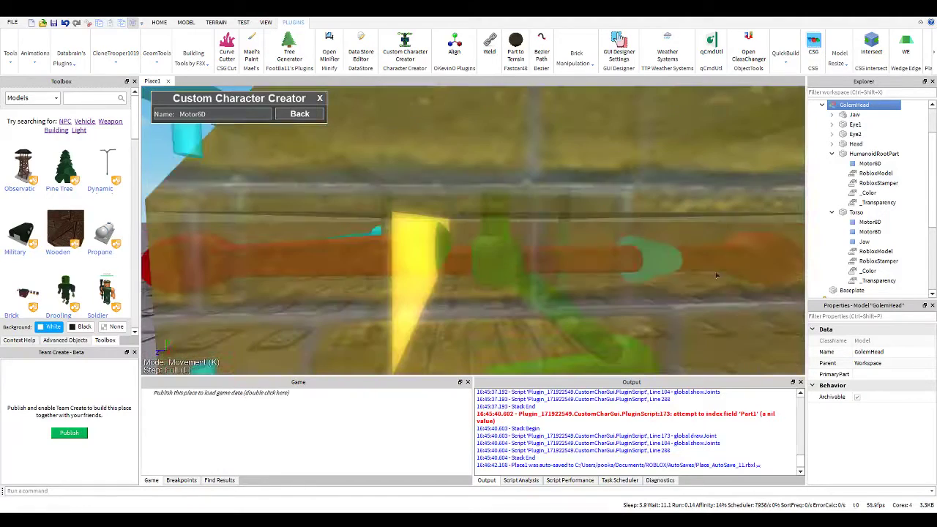
{"action": "scroll", "coordinate": [641, 282], "scroll_direction": "down", "scroll_amount": 5}
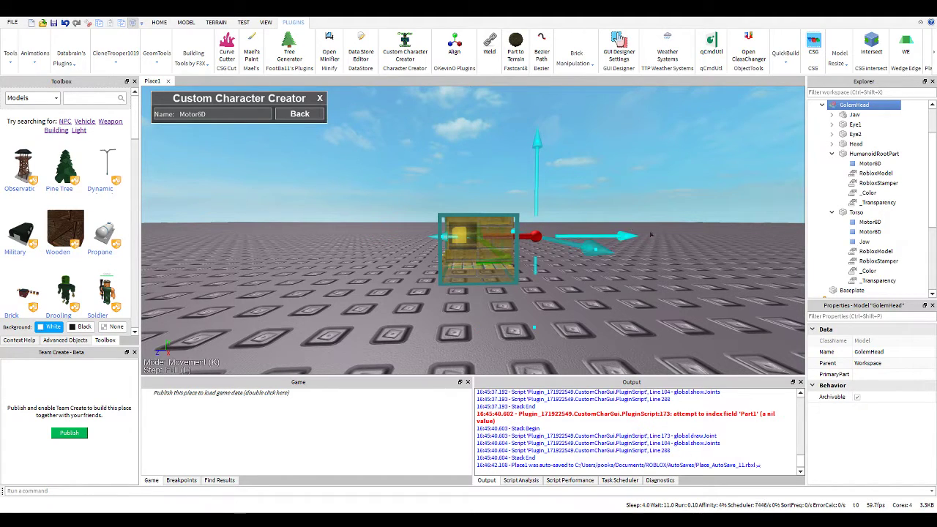
{"action": "right_click_drag", "start_coordinate": [650, 235], "coordinate": [613, 253]}
{"action": "left_click_drag", "start_coordinate": [674, 226], "coordinate": [591, 215]}
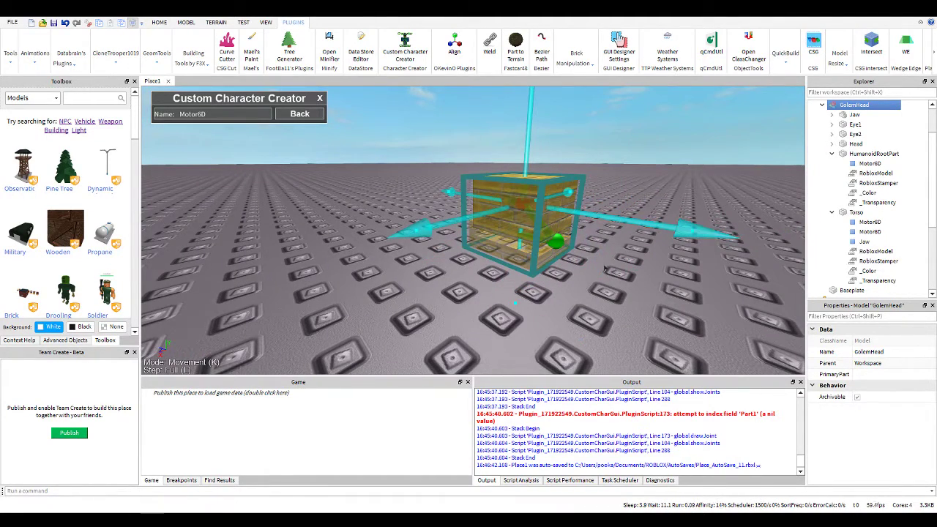
{"action": "scroll", "coordinate": [578, 257], "scroll_direction": "down", "scroll_amount": 3}
{"action": "right_click_drag", "start_coordinate": [604, 269], "coordinate": [548, 232]}
{"action": "scroll", "coordinate": [571, 253], "scroll_direction": "up", "scroll_amount": 5}
{"action": "scroll", "coordinate": [563, 245], "scroll_direction": "down", "scroll_amount": 4}
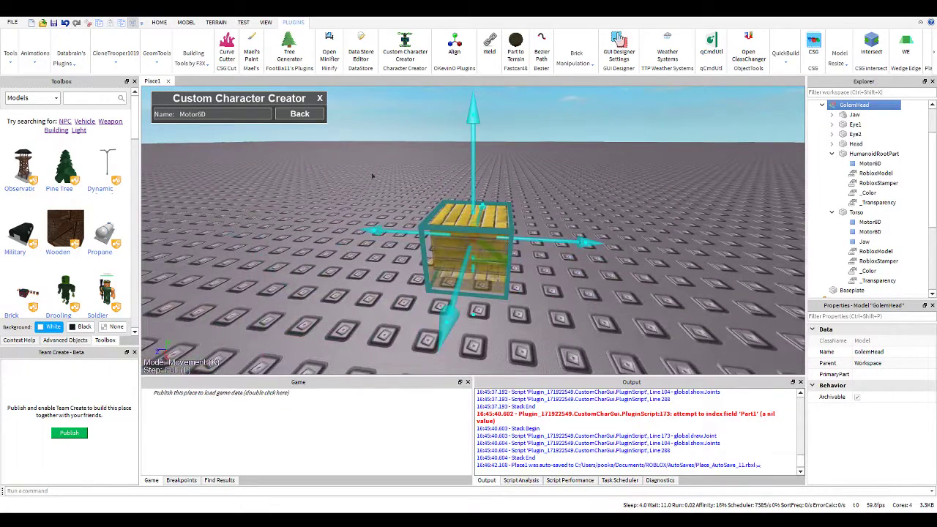
- Finish joint editing, close the Custom Character Creator and leave the GolemHead model deselected
{"action": "left_click", "coordinate": [300, 114]}
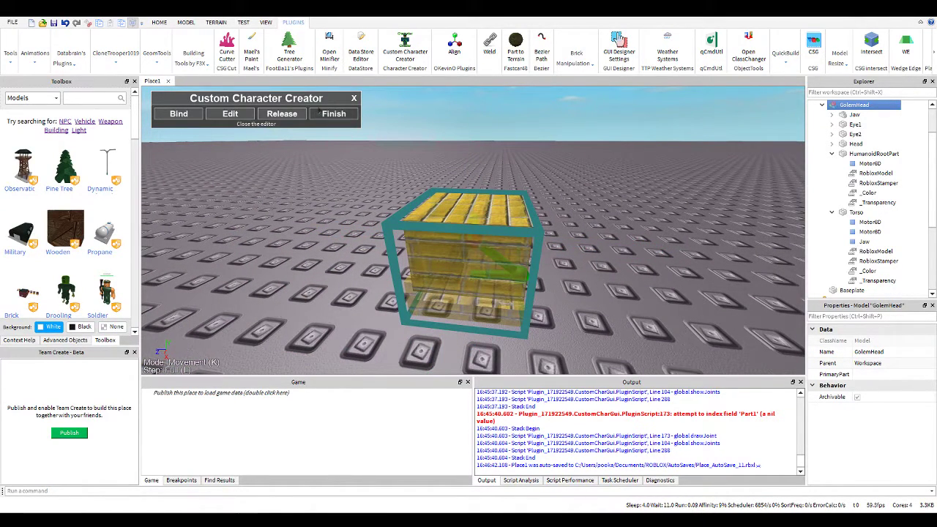
{"action": "left_click", "coordinate": [335, 115]}
{"action": "right_click_drag", "start_coordinate": [435, 209], "coordinate": [459, 197]}
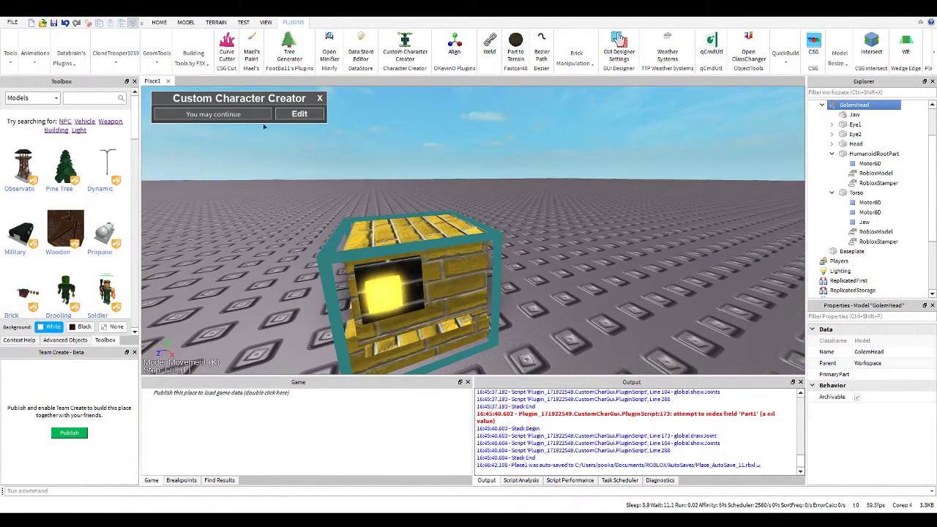
{"action": "left_click", "coordinate": [319, 97]}
{"action": "left_click", "coordinate": [571, 227]}
{"action": "scroll", "coordinate": [526, 241], "scroll_direction": "down", "scroll_amount": 5}
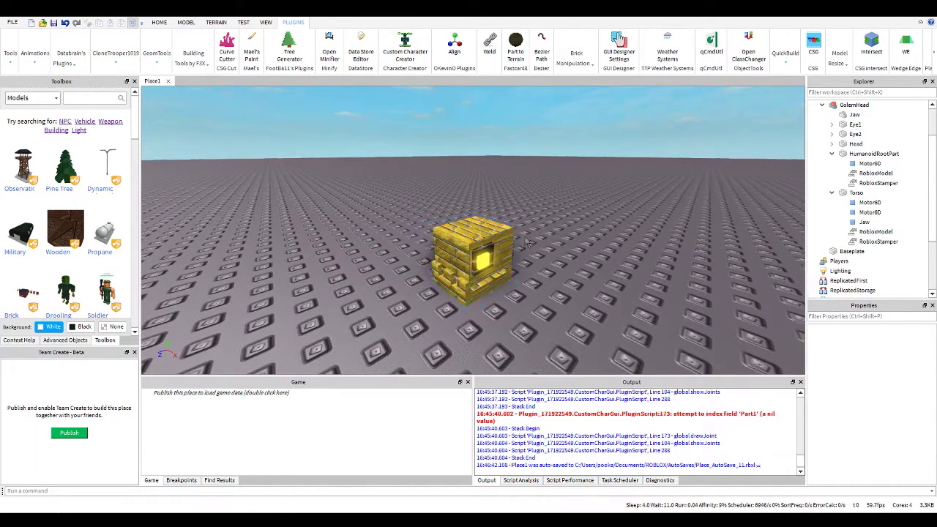
{"action": "left_click", "coordinate": [494, 256]}
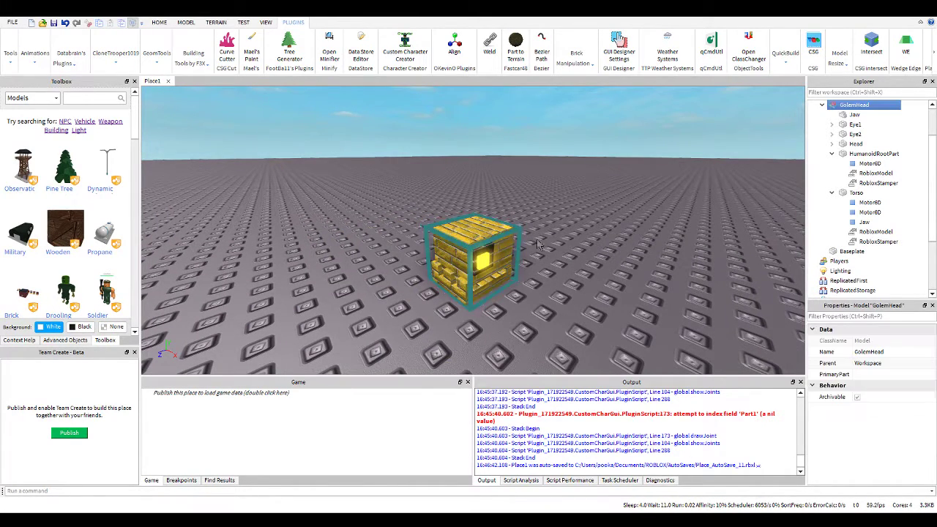
{"action": "left_click", "coordinate": [587, 239]}
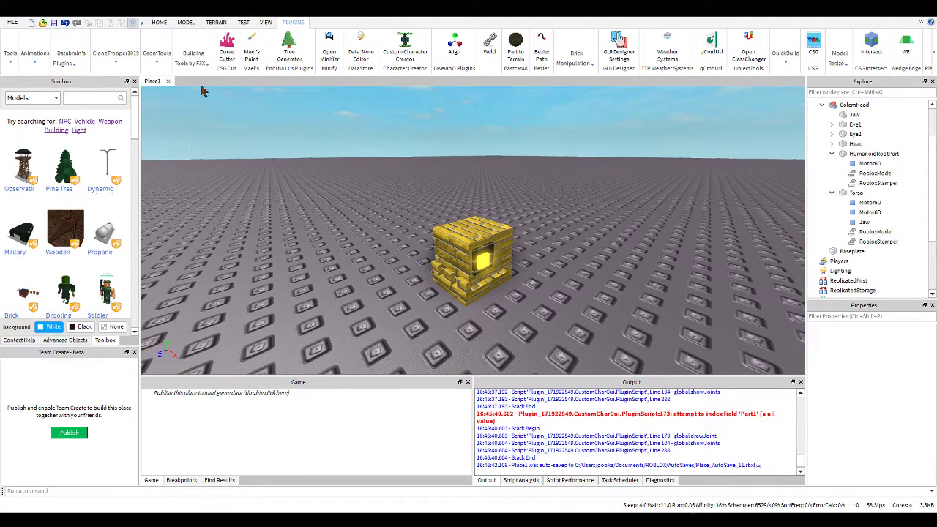
- Open the animation editor's rig selection and insert a Humanoid into the GolemHead model
{"action": "left_click", "coordinate": [933, 62]}
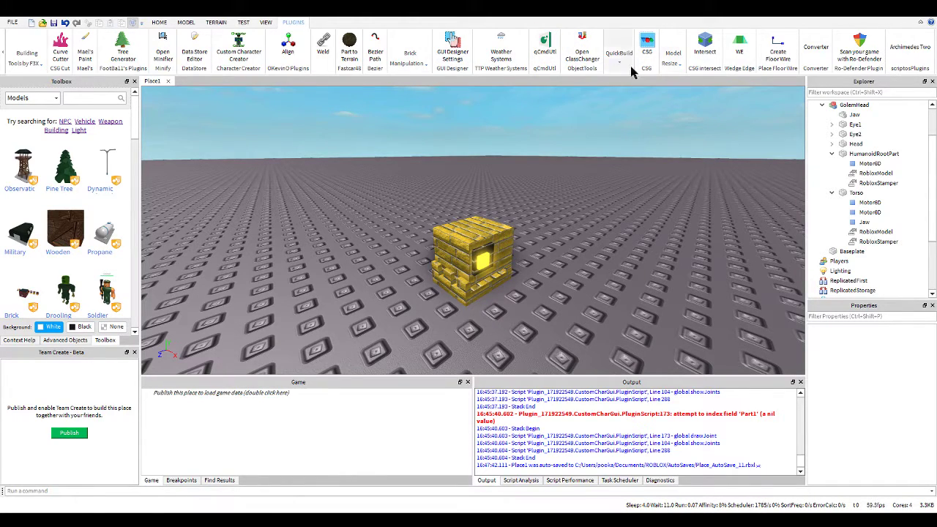
{"action": "left_click", "coordinate": [4, 51]}
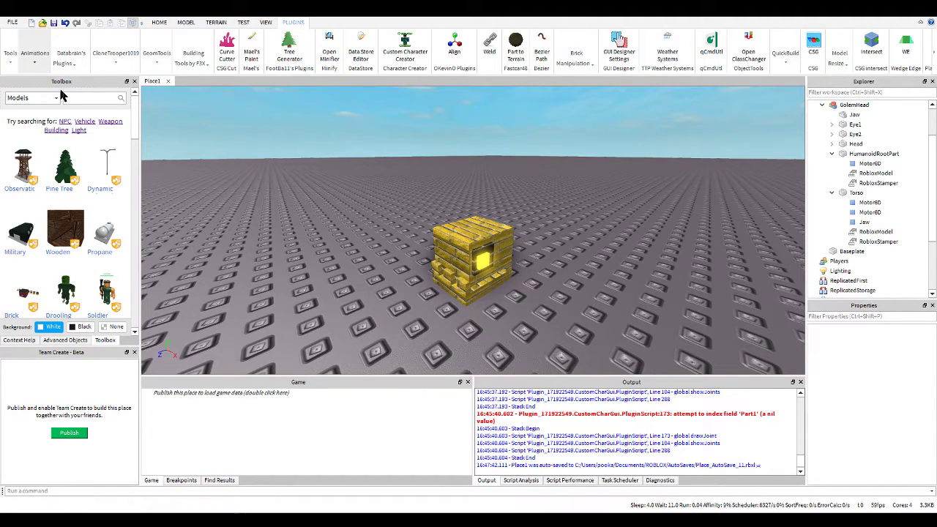
{"action": "left_click", "coordinate": [35, 52]}
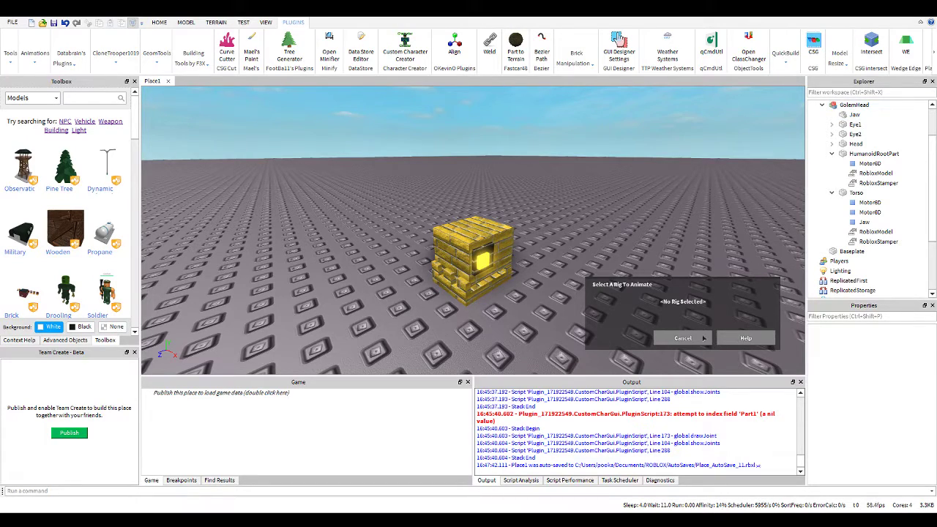
{"action": "left_click", "coordinate": [856, 105]}
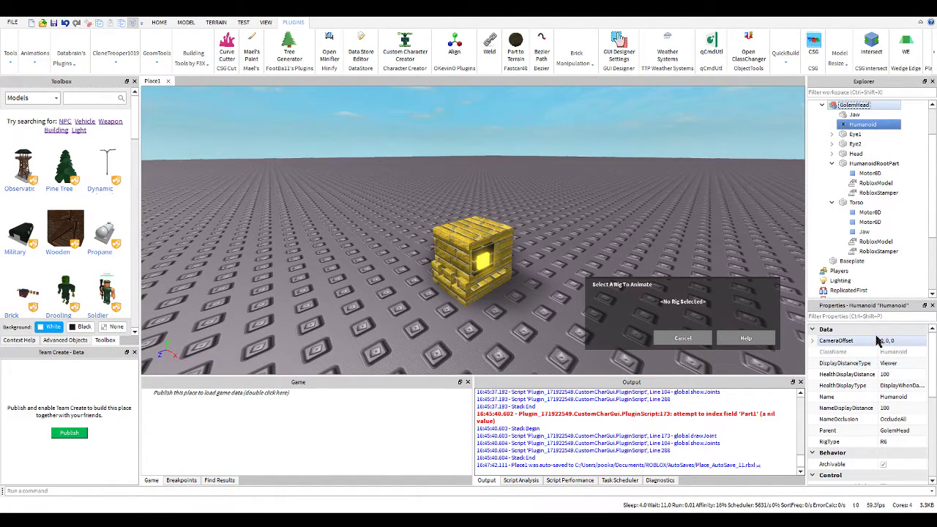
- Set the Humanoid's DisplayDistanceType to None
{"action": "scroll", "coordinate": [876, 340], "scroll_direction": "down", "scroll_amount": 5}
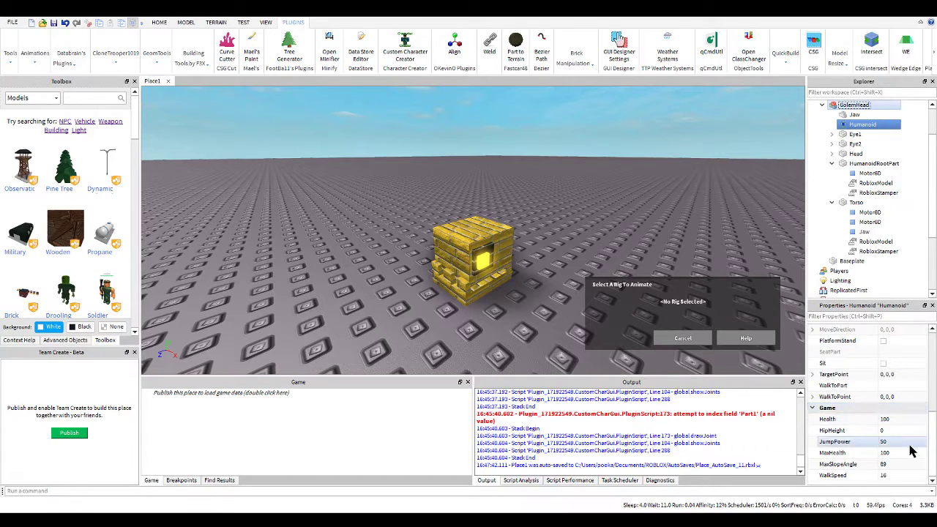
{"action": "scroll", "coordinate": [893, 417], "scroll_direction": "up", "scroll_amount": 5}
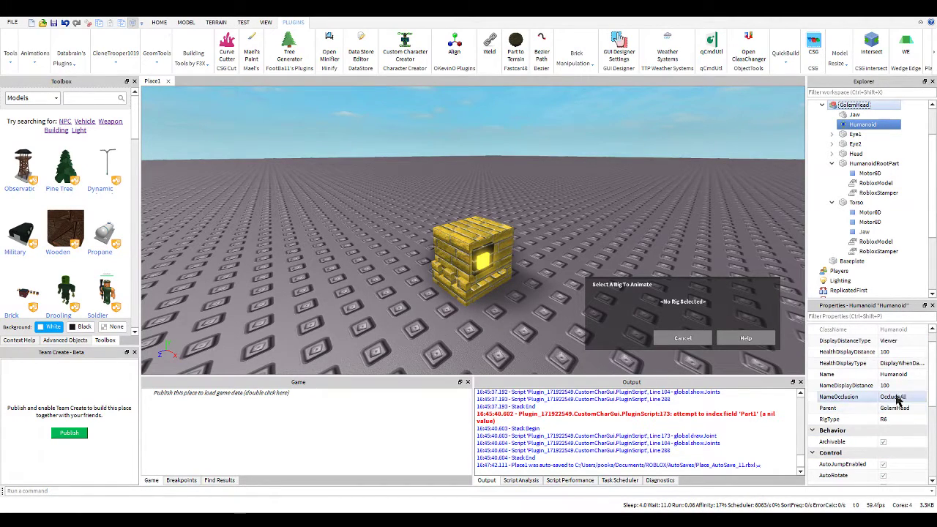
{"action": "scroll", "coordinate": [903, 405], "scroll_direction": "up", "scroll_amount": 1}
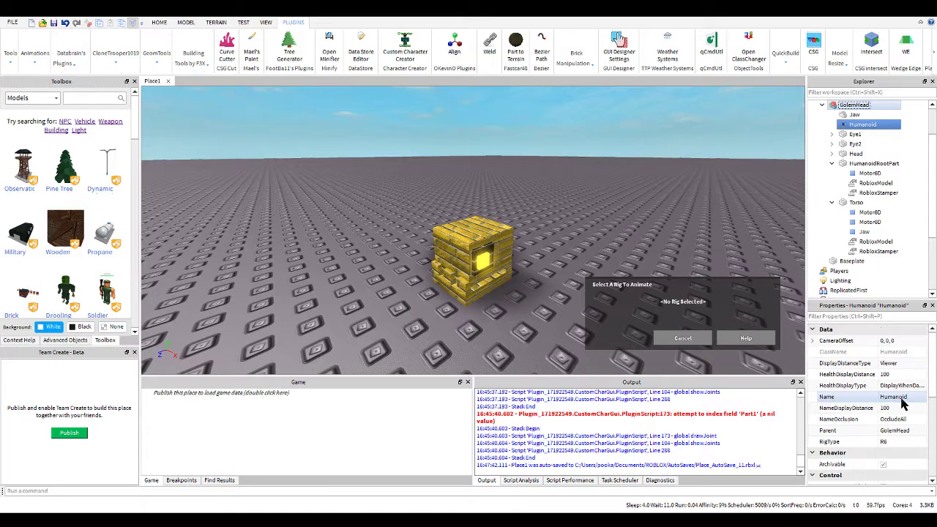
{"action": "left_click", "coordinate": [910, 386]}
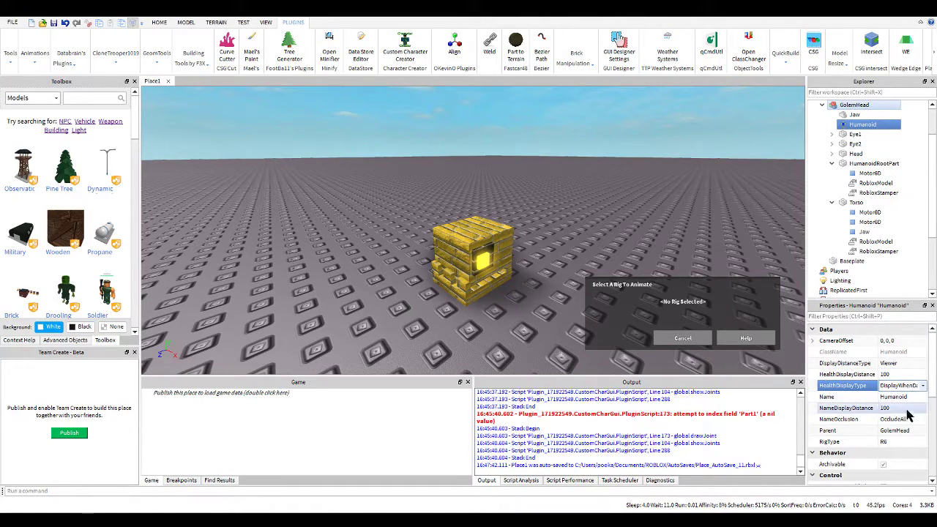
{"action": "left_click", "coordinate": [909, 420]}
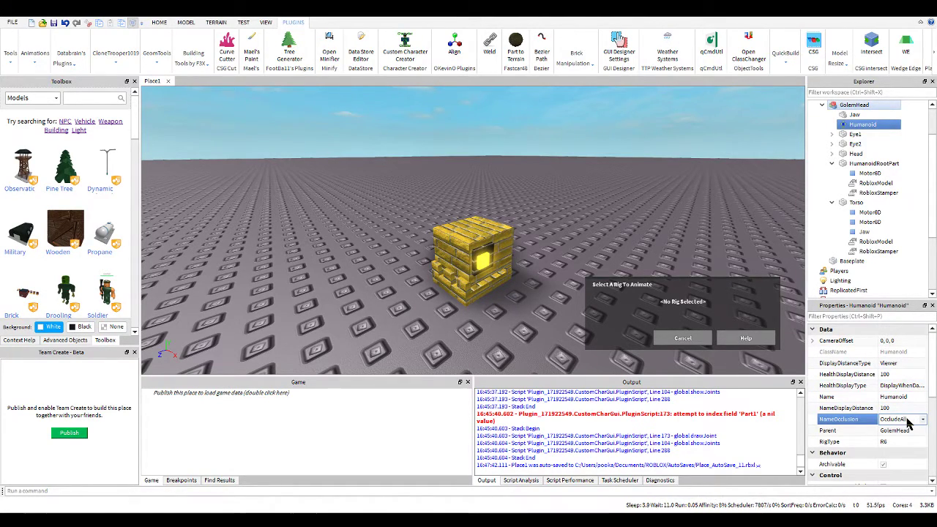
{"action": "left_click", "coordinate": [899, 365]}
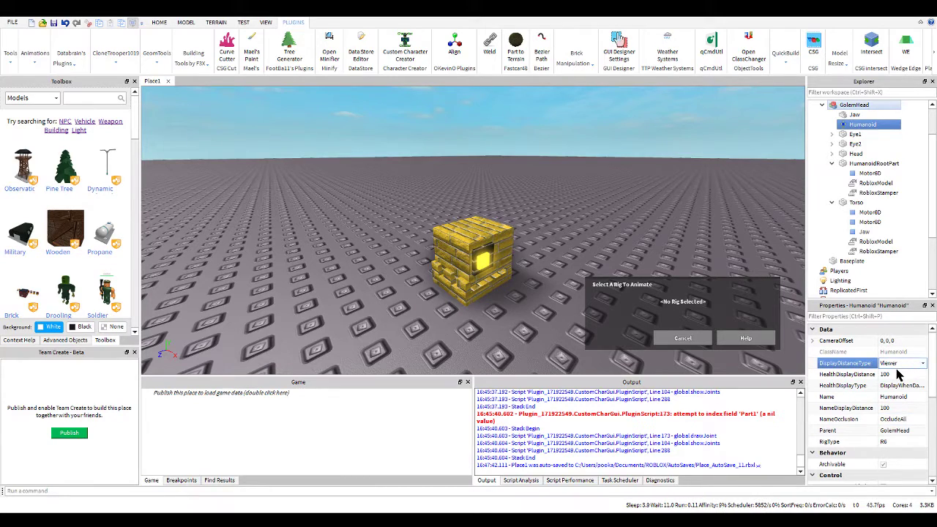
{"action": "left_click", "coordinate": [899, 364]}
{"action": "left_click", "coordinate": [894, 396]}
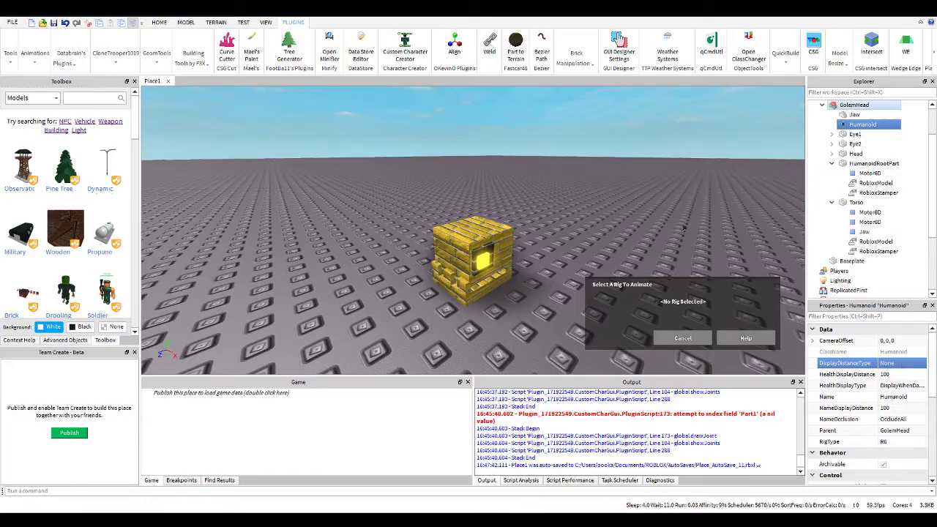
- Choose GolemHead as the rig to animate and load it into the animation editor
{"action": "right_click_drag", "start_coordinate": [652, 235], "coordinate": [665, 235]}
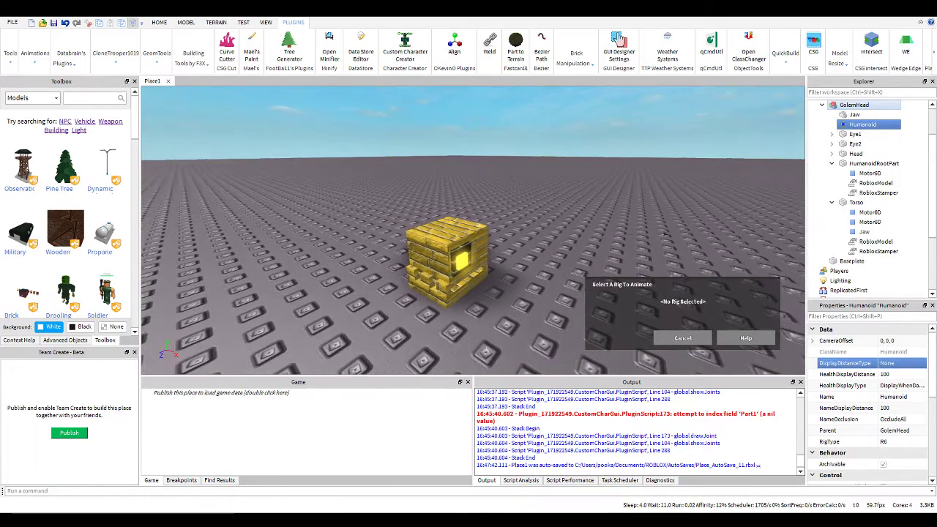
{"action": "left_click", "coordinate": [439, 244]}
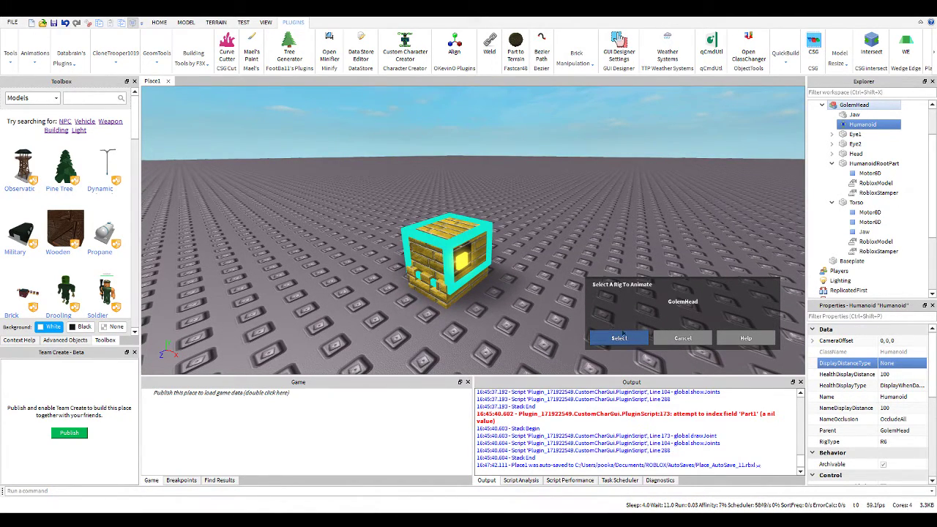
{"action": "left_click", "coordinate": [619, 337]}
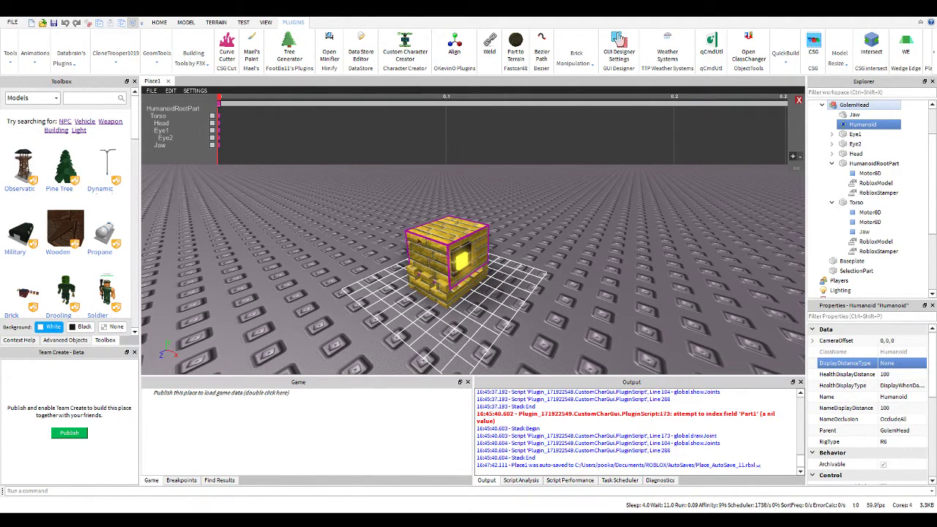
- Clear the selected body part and exit the animation editor
{"action": "left_click", "coordinate": [437, 231]}
{"action": "key", "text": "Escape"}
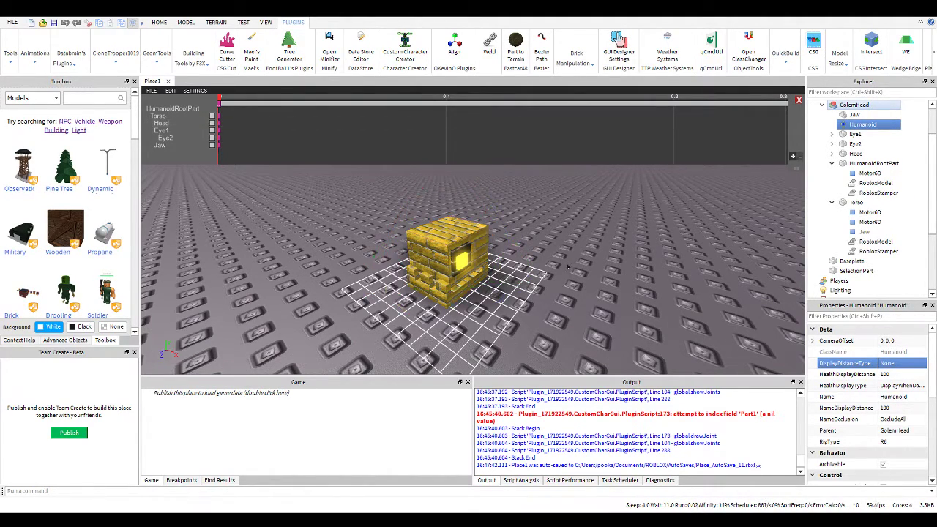
{"action": "key", "text": "Escape"}
{"action": "left_click", "coordinate": [675, 213]}
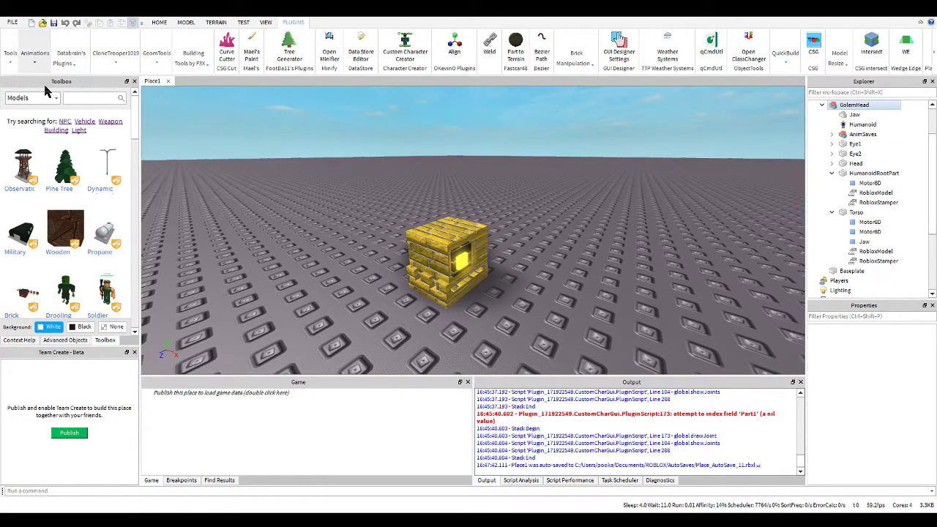
- Choose GolemHead as the rig to animate, load it into the animation editor, and leave no body part selected
{"action": "left_click", "coordinate": [435, 240]}
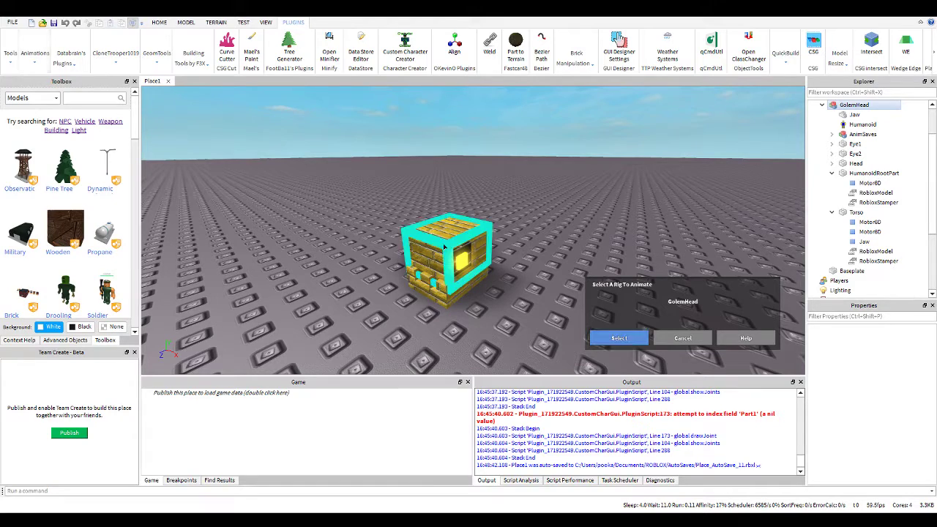
{"action": "left_click", "coordinate": [618, 337]}
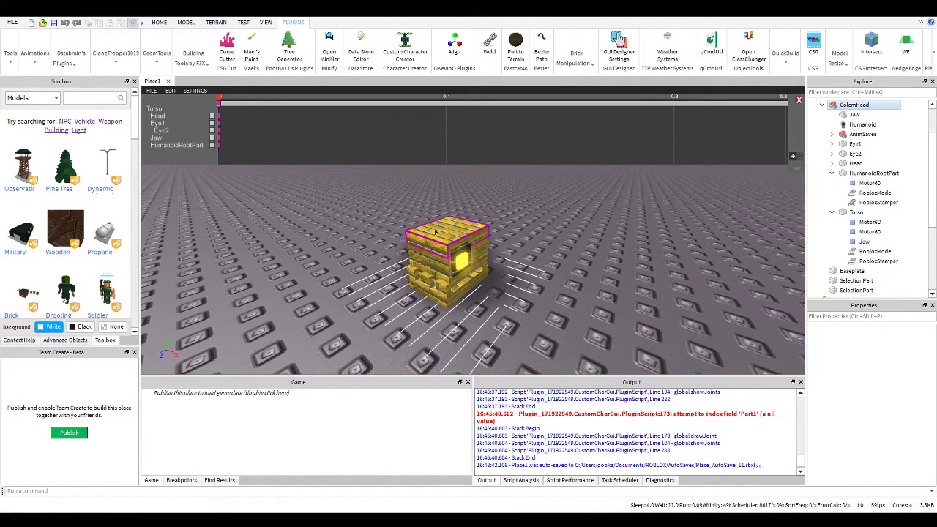
{"action": "left_click", "coordinate": [453, 263]}
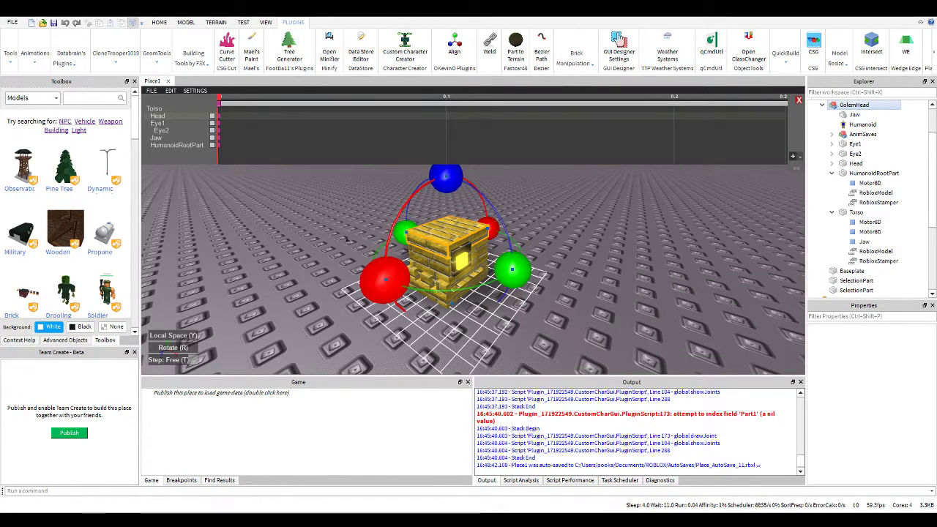
{"action": "left_click", "coordinate": [563, 241]}
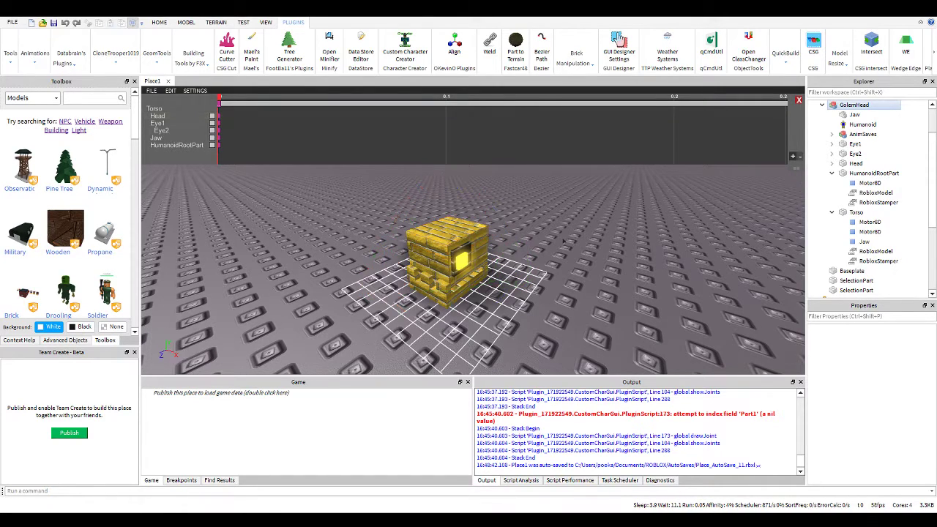
- Unanchor GolemHead's Torso, Head, Eye1, Eye2 and Jaw parts together
{"action": "left_click", "coordinate": [831, 173]}
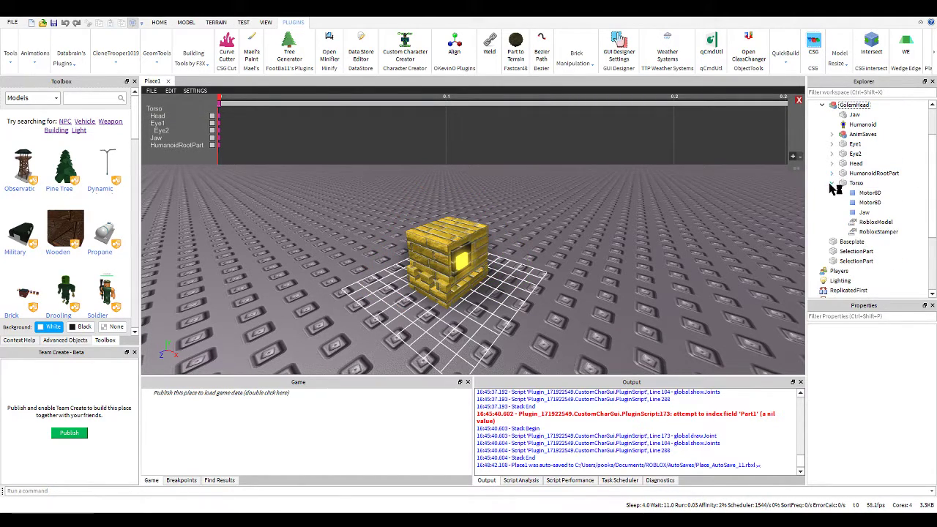
{"action": "left_click", "coordinate": [831, 183]}
{"action": "left_click", "coordinate": [857, 182]}
{"action": "left_click", "coordinate": [856, 164], "text": "ctrl"}
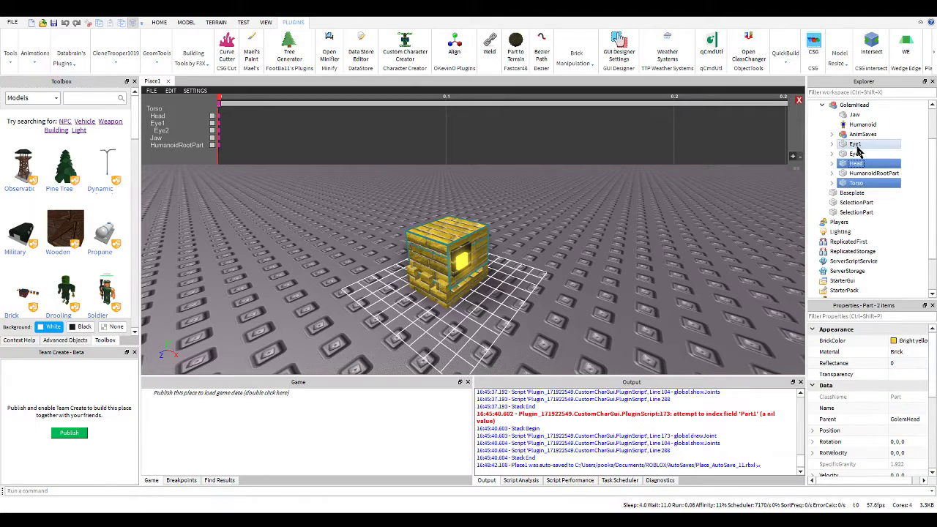
{"action": "left_click", "coordinate": [854, 145], "text": "ctrl"}
{"action": "left_click", "coordinate": [854, 154], "text": "ctrl"}
{"action": "left_click", "coordinate": [854, 115], "text": "ctrl"}
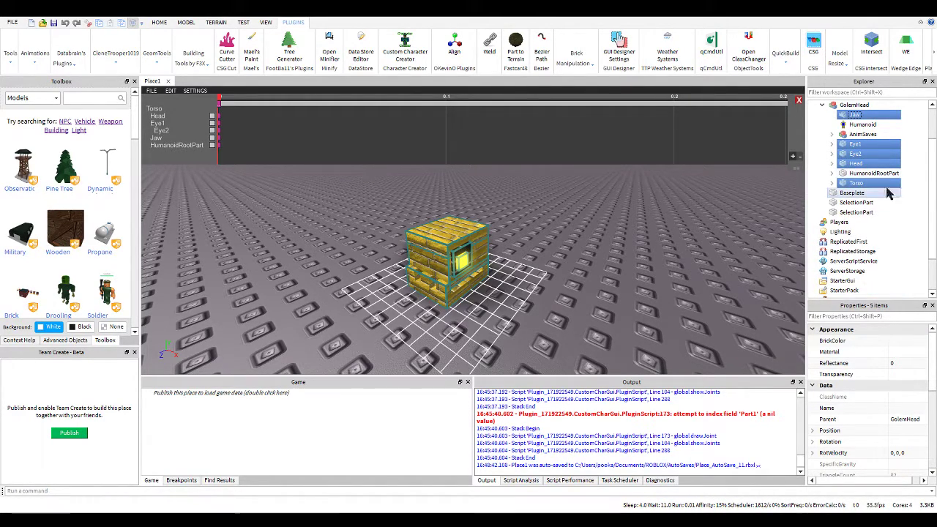
{"action": "scroll", "coordinate": [878, 394], "scroll_direction": "down", "scroll_amount": 5}
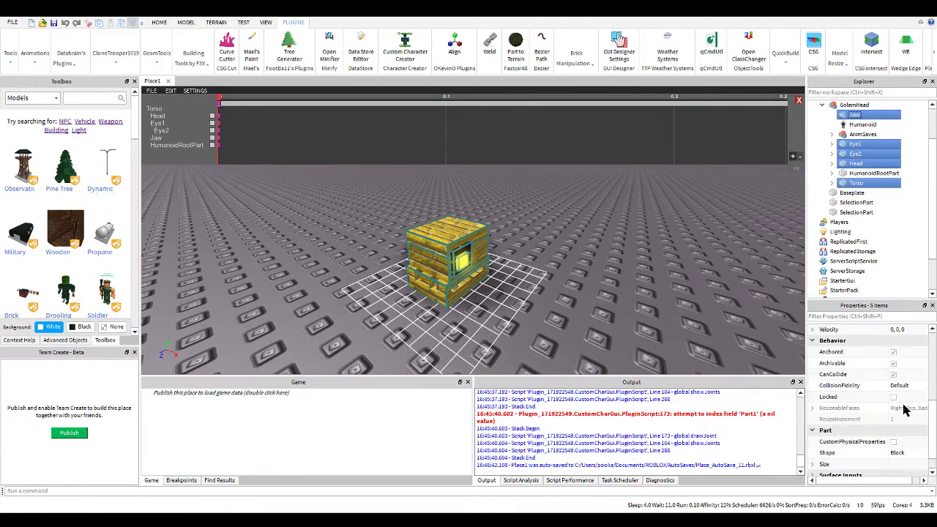
{"action": "left_click", "coordinate": [895, 354]}
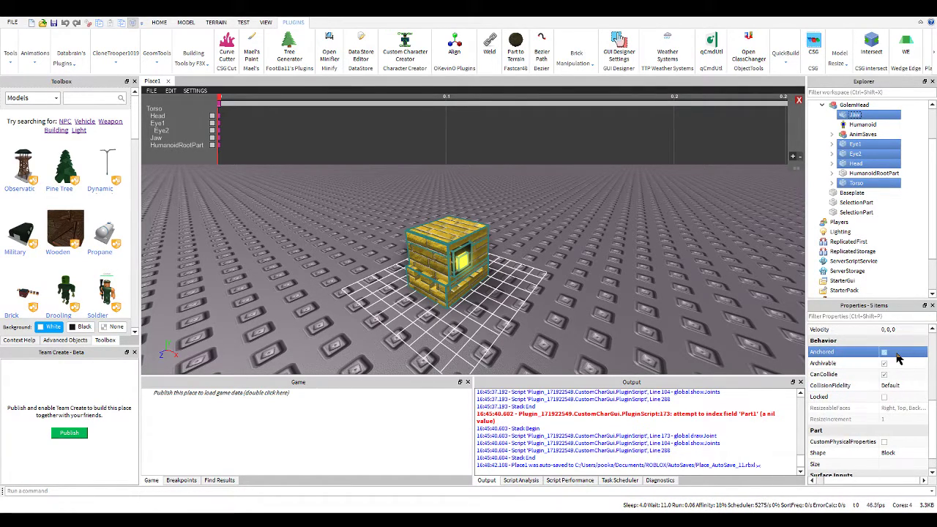
- Unanchor the HumanoidRootPart and clear the selection
{"action": "left_click", "coordinate": [874, 174]}
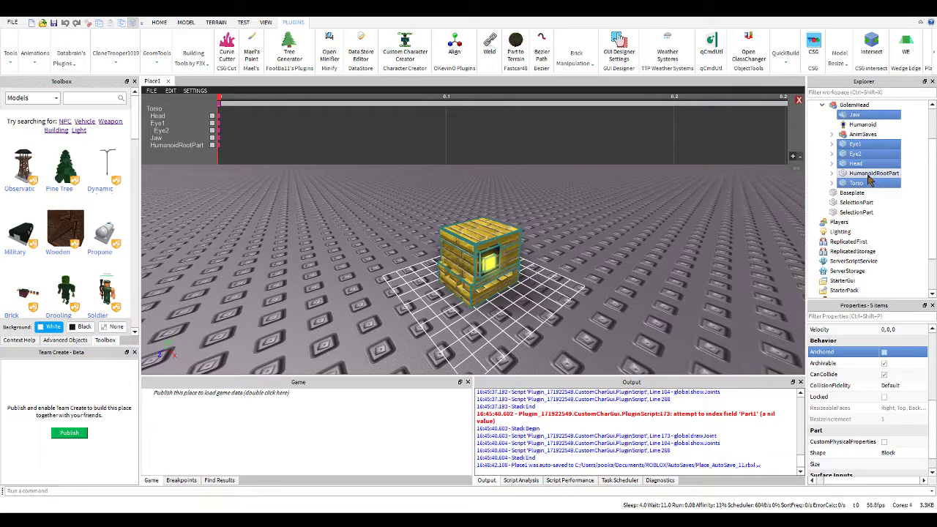
{"action": "left_click", "coordinate": [885, 342]}
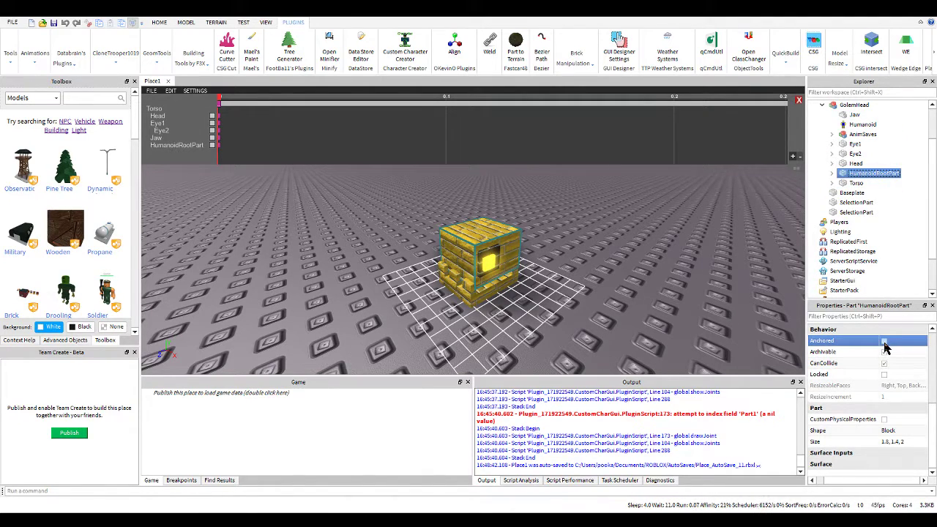
{"action": "left_click", "coordinate": [920, 196]}
- Turn on looping for the GolemHead animation
{"action": "key", "text": "w"}
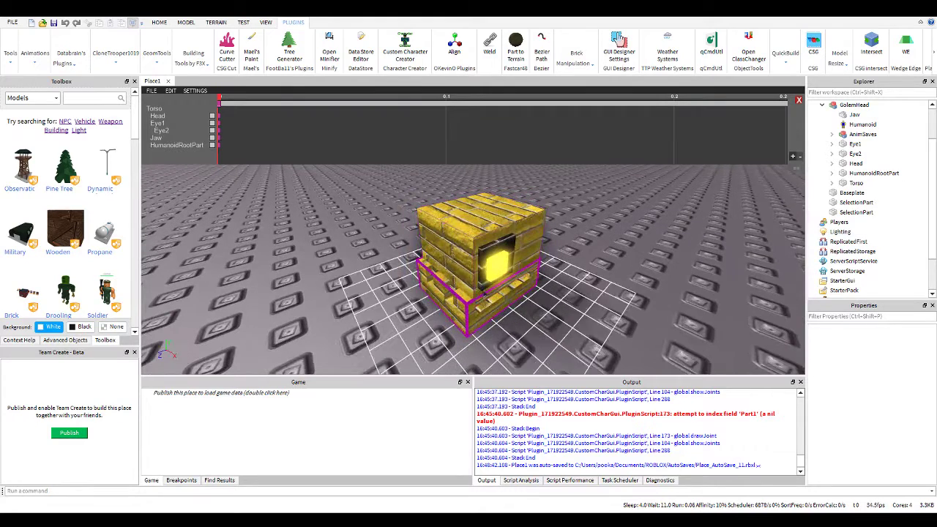
{"action": "key", "text": "d"}
{"action": "right_click_drag", "start_coordinate": [476, 295], "coordinate": [474, 294]}
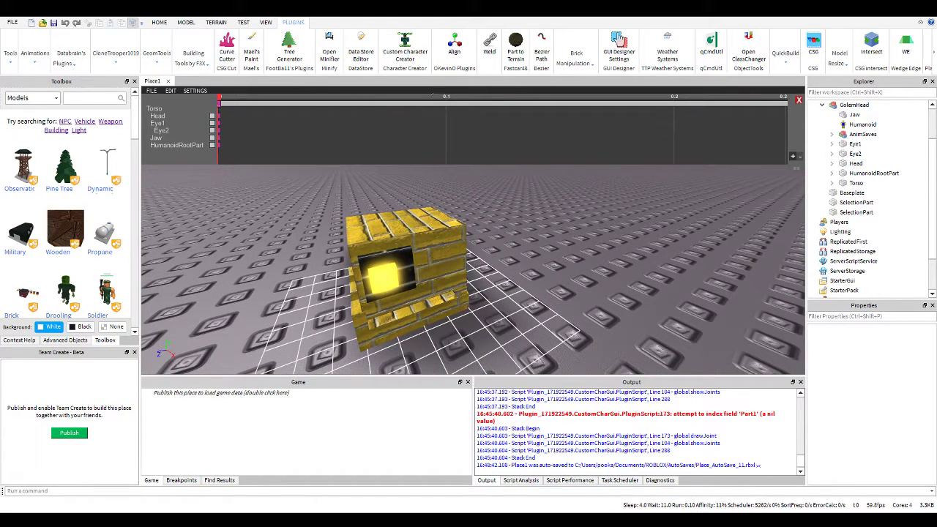
{"action": "left_click", "coordinate": [171, 91]}
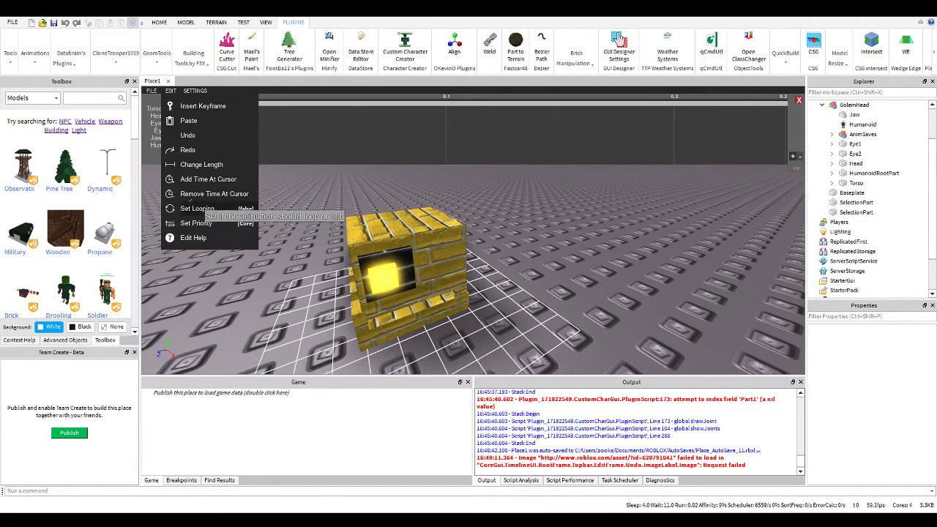
{"action": "left_click", "coordinate": [191, 207]}
{"action": "left_click", "coordinate": [213, 194]}
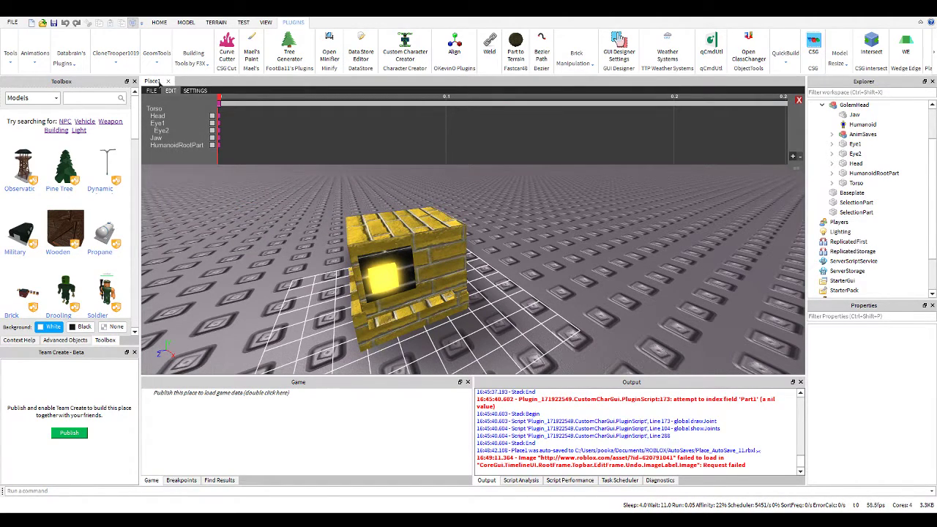
- Set the animation's priority to Idle
{"action": "left_click", "coordinate": [171, 91]}
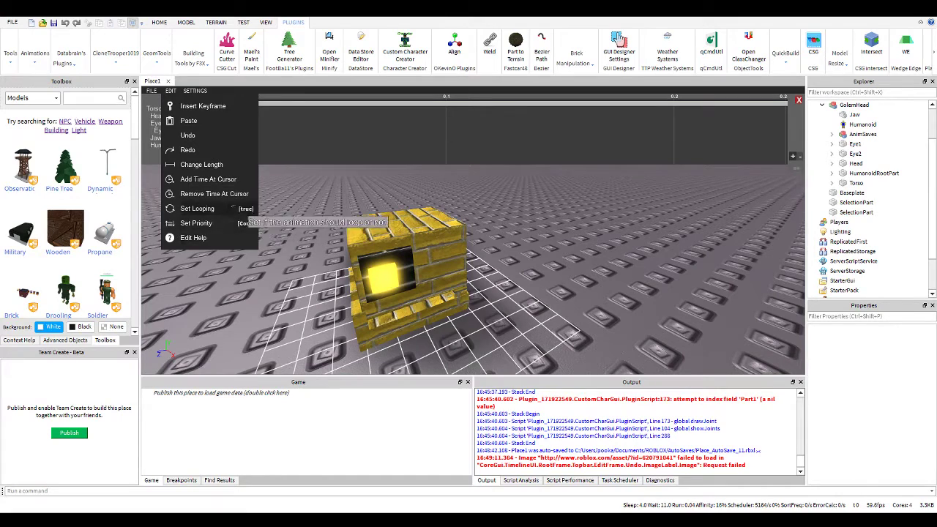
{"action": "left_click", "coordinate": [220, 223]}
{"action": "left_click", "coordinate": [223, 208]}
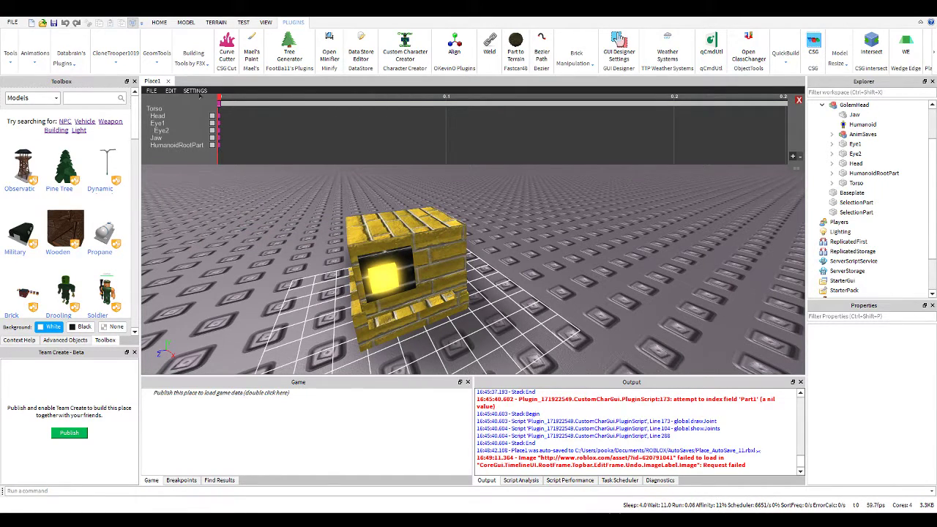
- Change the animation length to 1
{"action": "left_click", "coordinate": [170, 91]}
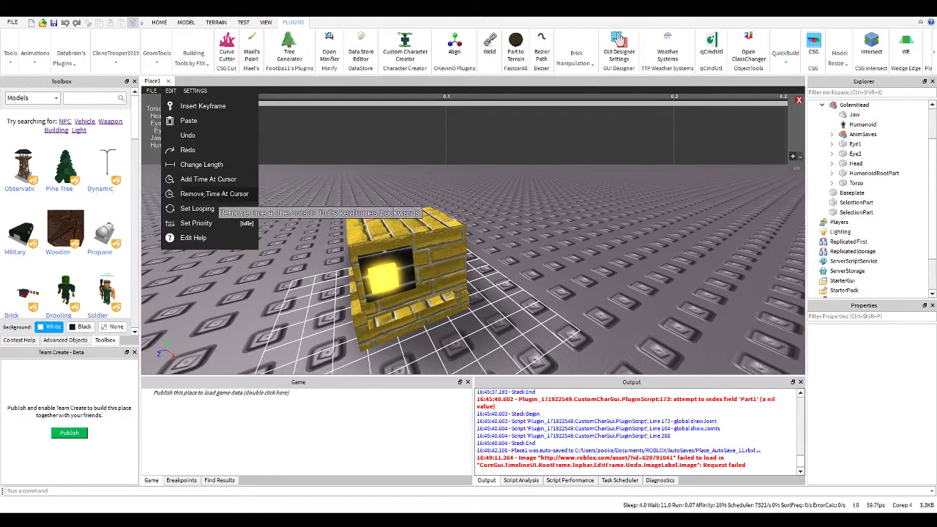
{"action": "left_click", "coordinate": [201, 164]}
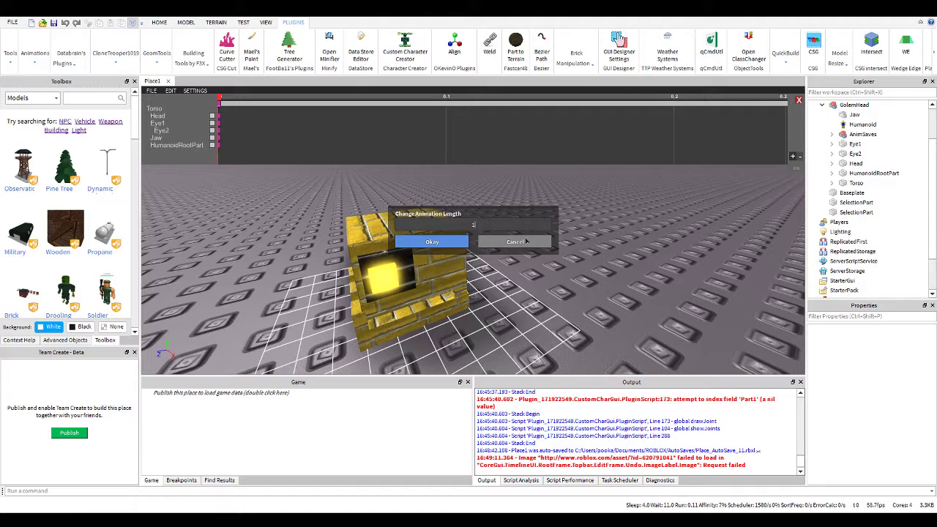
{"action": "type", "text": "1"}
{"action": "left_click", "coordinate": [431, 241]}
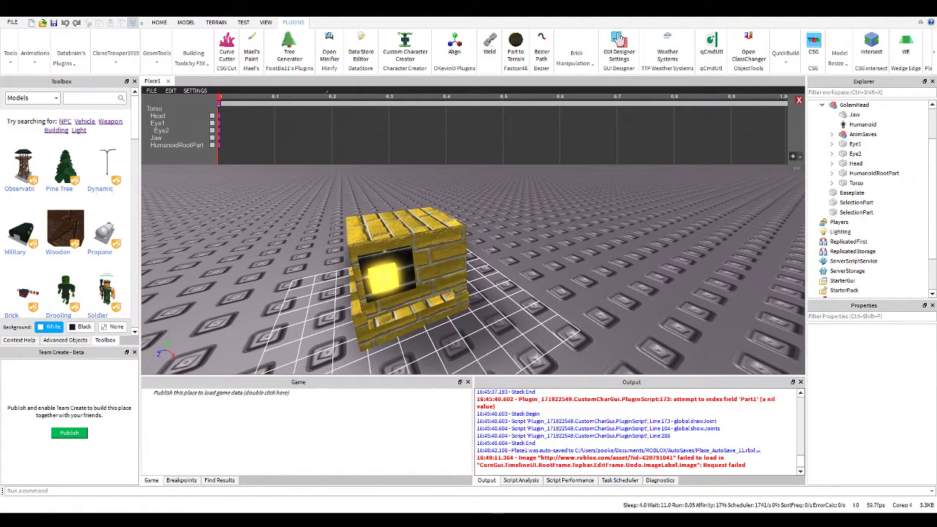
- Keyframe a rotation of the Jaw at 0.3 on the timeline in steps of 10, and switch off HumanoidRootPart in the track list
{"action": "left_click", "coordinate": [328, 96]}
{"action": "right_click_drag", "start_coordinate": [434, 253], "coordinate": [428, 258]}
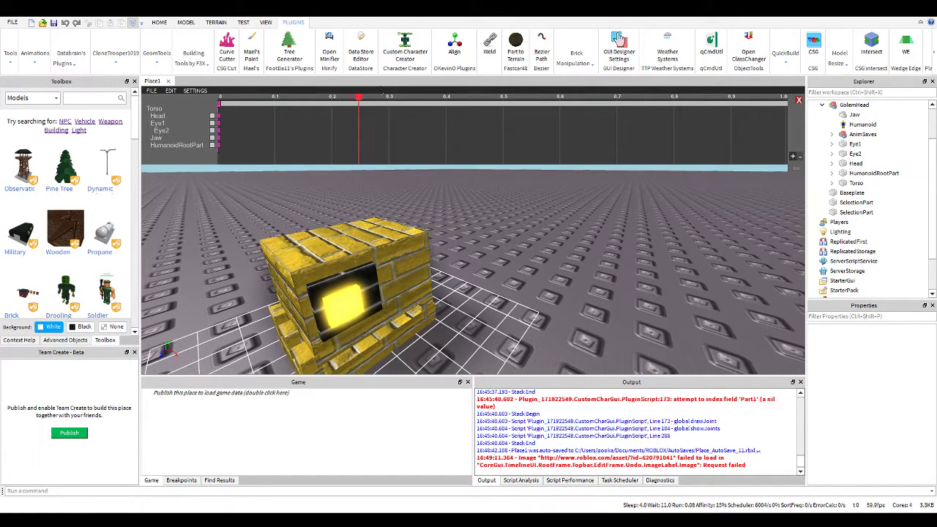
{"action": "left_click", "coordinate": [389, 96]}
{"action": "right_click_drag", "start_coordinate": [393, 276], "coordinate": [440, 311]}
{"action": "scroll", "coordinate": [410, 282], "scroll_direction": "down", "scroll_amount": 3}
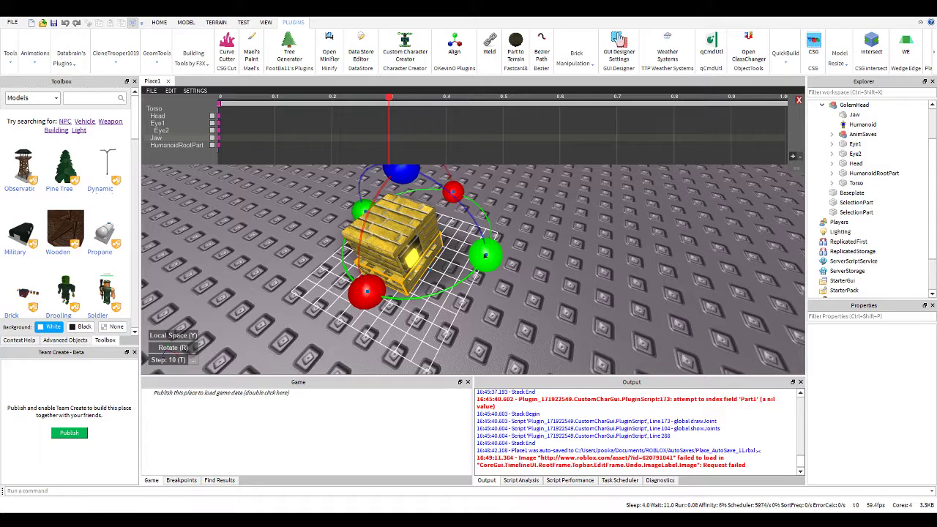
{"action": "left_click_drag", "start_coordinate": [479, 252], "coordinate": [539, 273]}
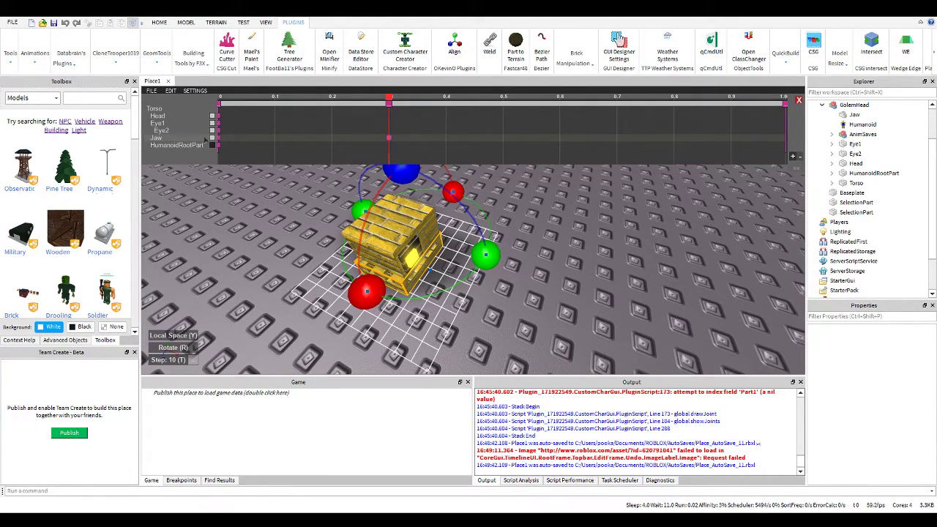
{"action": "left_click", "coordinate": [211, 145]}
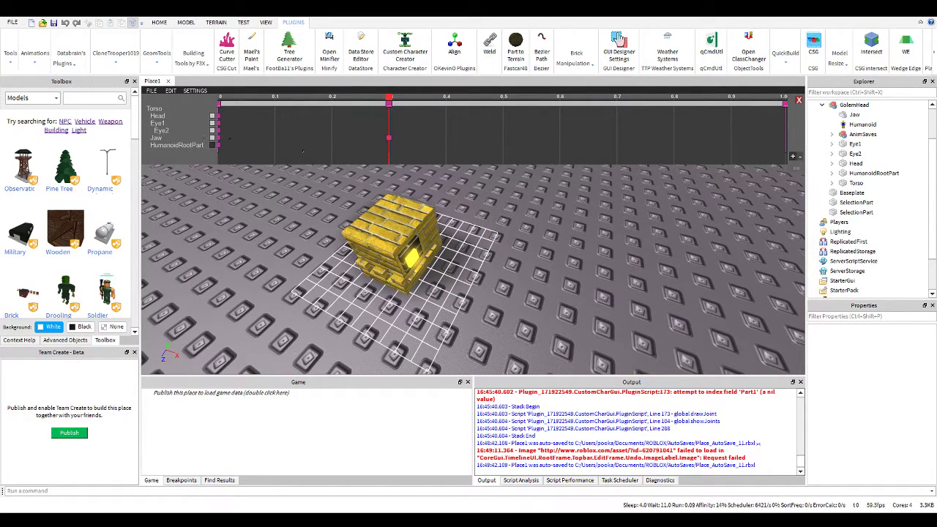
- Examine the Motor6D joints' connected parts under HumanoidRootPart and Torso, as well as the HumanoidRootPart's properties
{"action": "left_click", "coordinate": [873, 173]}
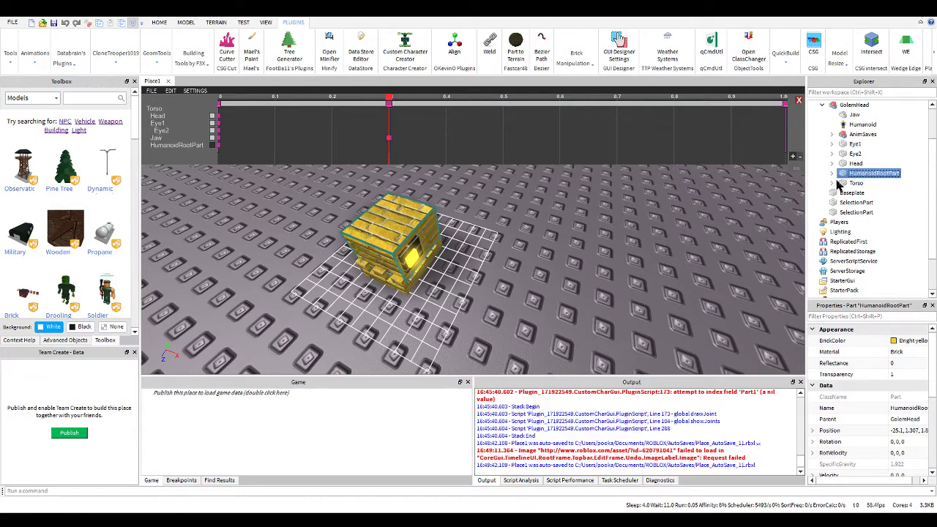
{"action": "left_click", "coordinate": [832, 172]}
{"action": "left_click", "coordinate": [869, 183]}
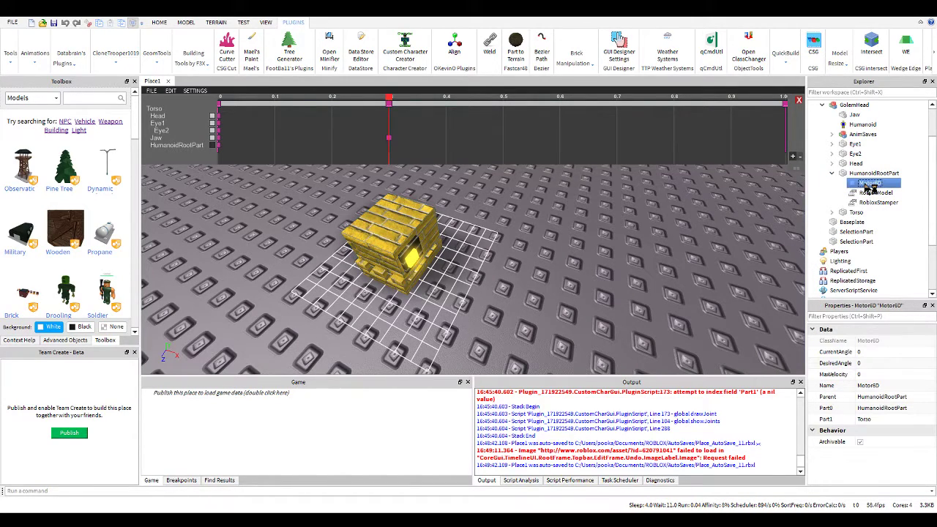
{"action": "left_click", "coordinate": [832, 212]}
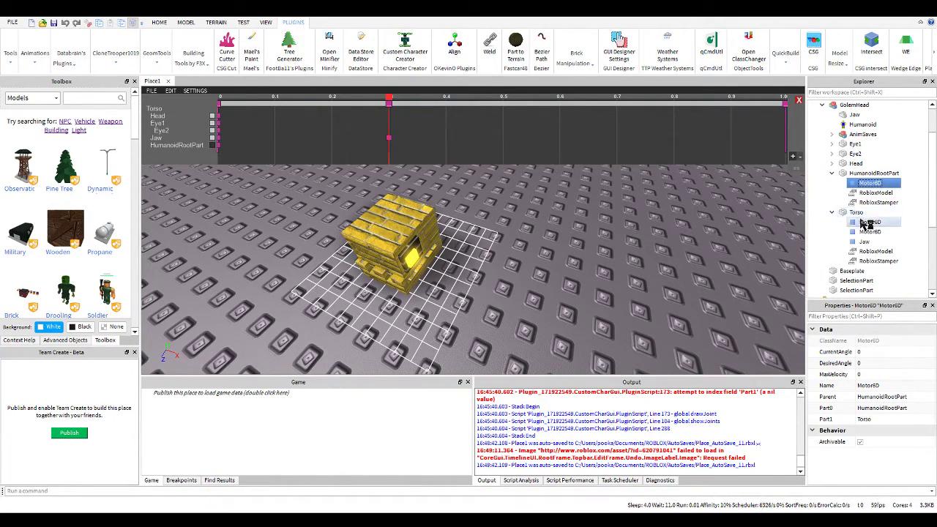
{"action": "left_click", "coordinate": [868, 223]}
{"action": "left_click", "coordinate": [870, 232]}
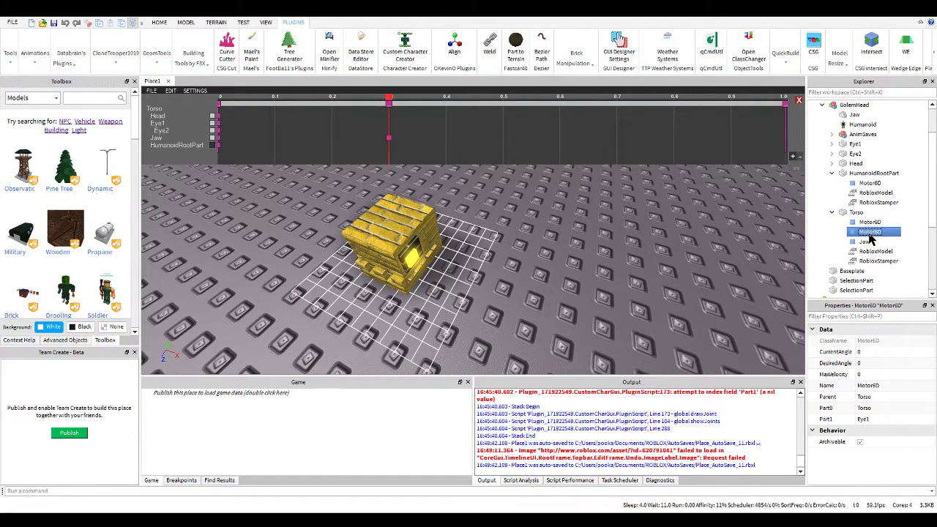
{"action": "left_click", "coordinate": [865, 243]}
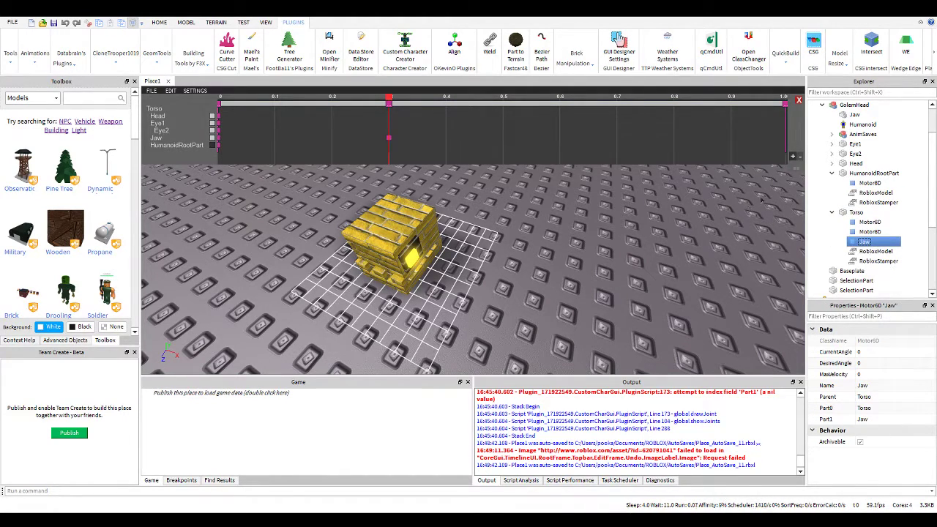
{"action": "left_click", "coordinate": [911, 216]}
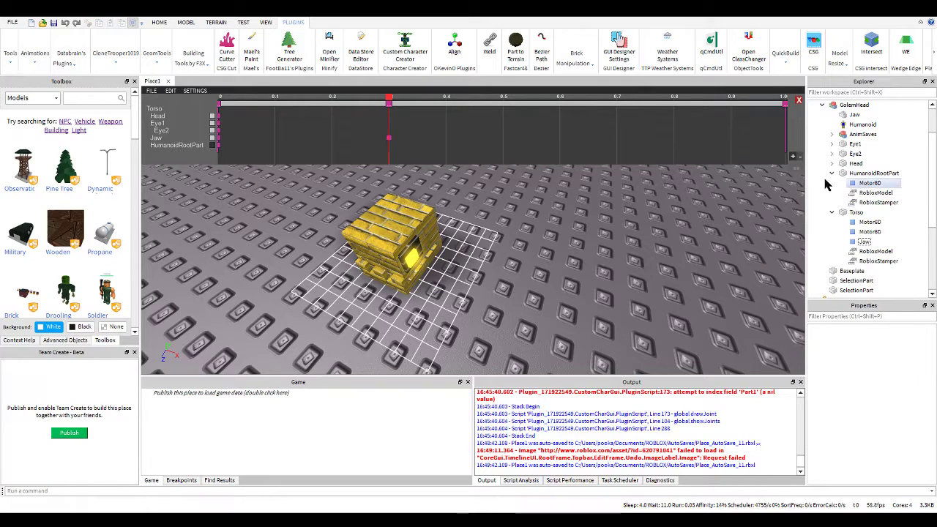
{"action": "left_click", "coordinate": [872, 173]}
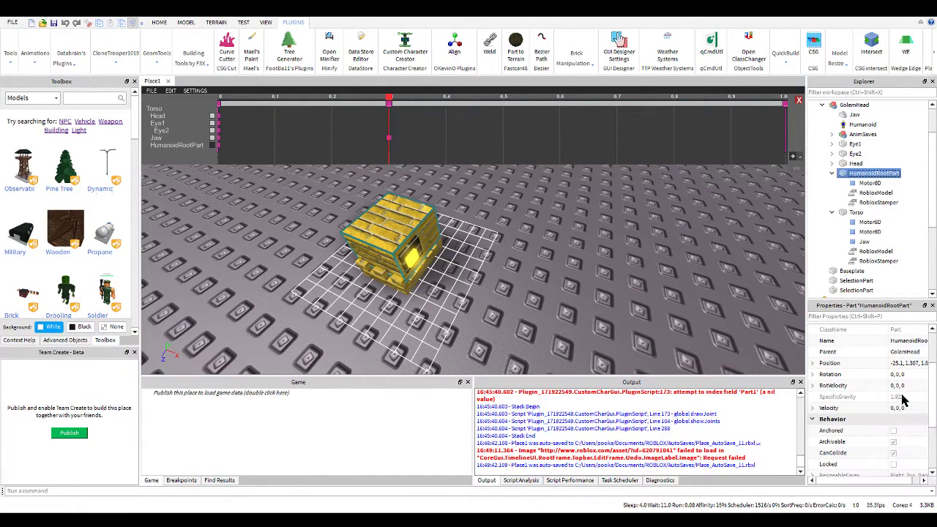
{"action": "right_click_drag", "start_coordinate": [779, 352], "coordinate": [703, 296]}
{"action": "scroll", "coordinate": [753, 336], "scroll_direction": "up", "scroll_amount": 3}
{"action": "left_click", "coordinate": [908, 224]}
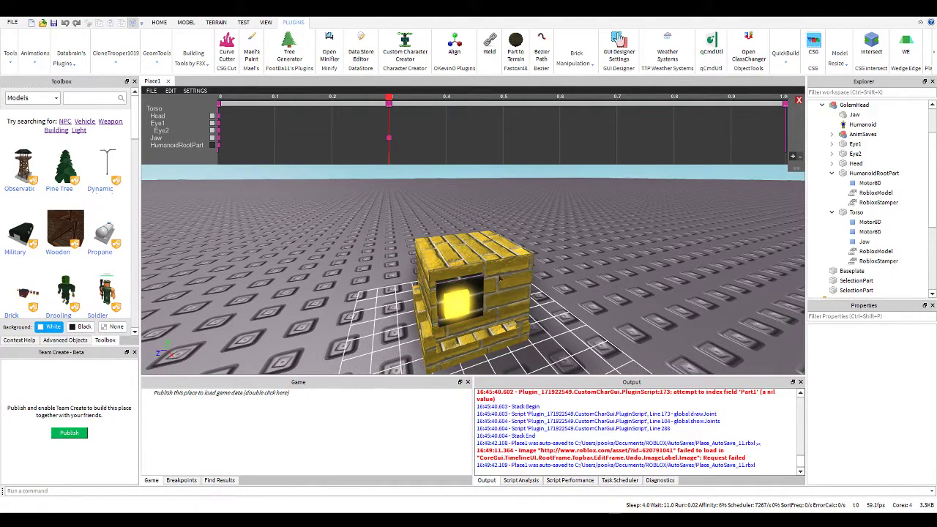
- Check the Torso part's name property and close the animation editor
{"action": "left_click", "coordinate": [855, 212]}
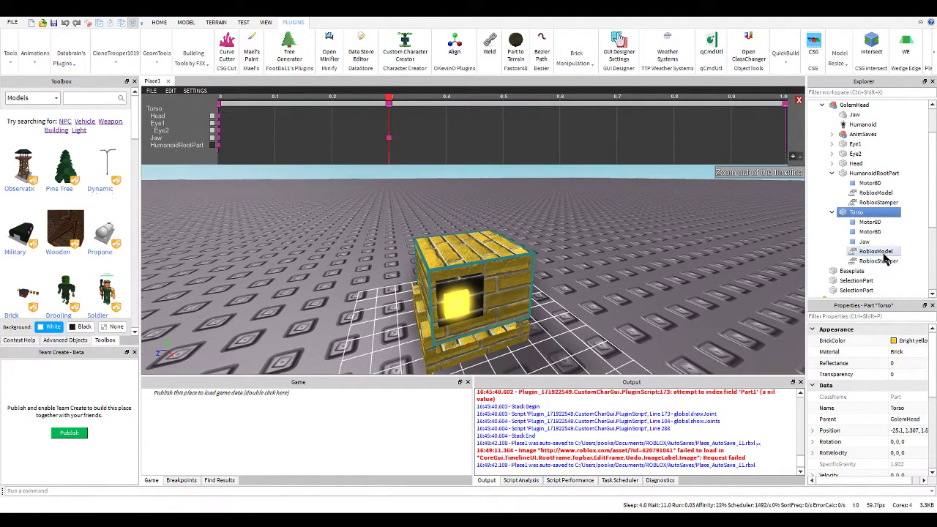
{"action": "left_click", "coordinate": [854, 271]}
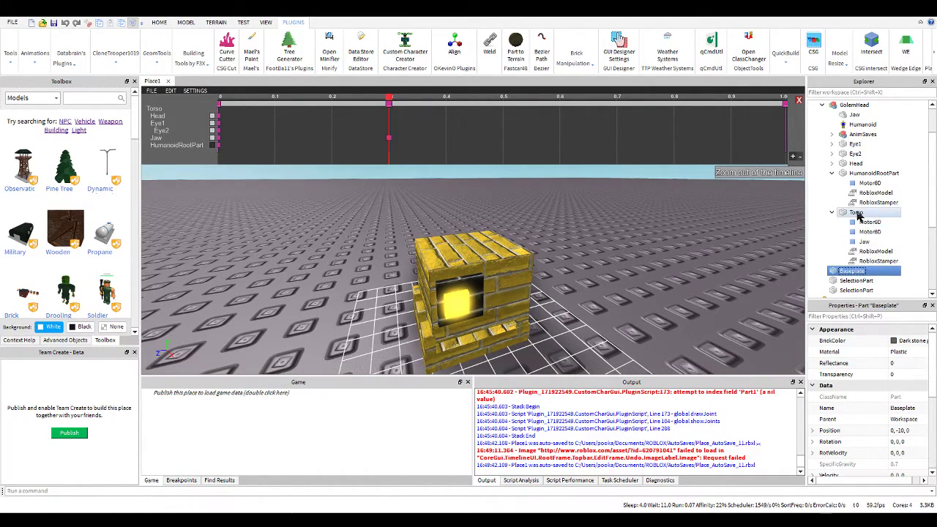
{"action": "left_click", "coordinate": [856, 211]}
{"action": "left_click", "coordinate": [907, 407]}
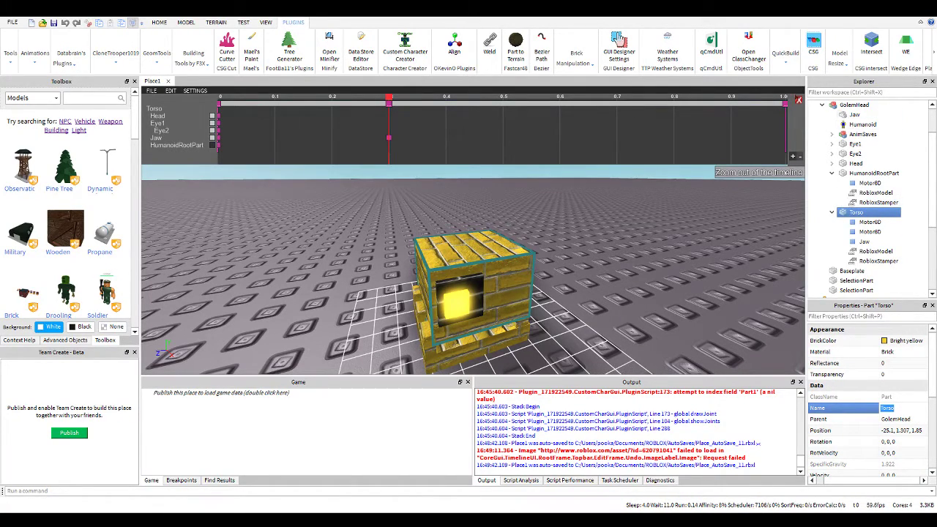
{"action": "left_click", "coordinate": [798, 100]}
{"action": "left_click", "coordinate": [432, 241]}
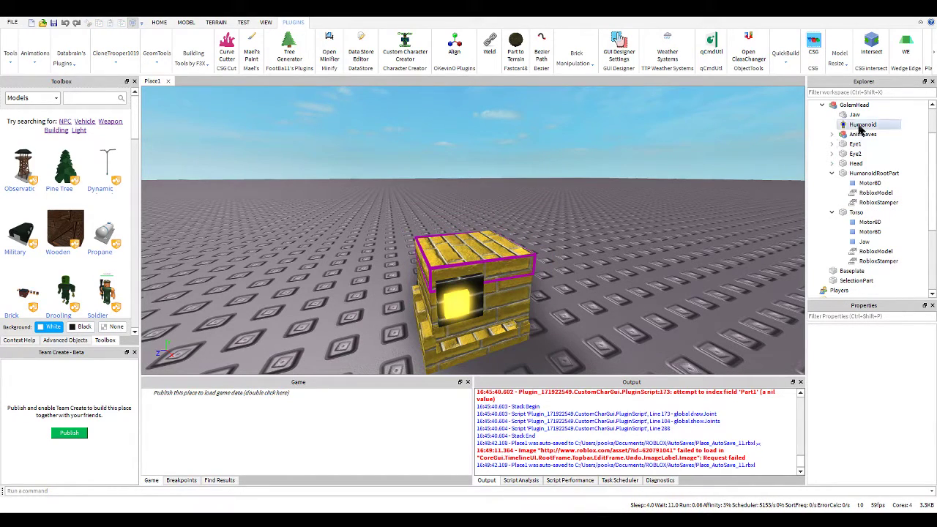
- Delete the RobloxModel and RobloxStamper values from both HumanoidRootPart and Torso
{"action": "left_click", "coordinate": [875, 193]}
{"action": "left_click", "coordinate": [879, 202], "text": "shift"}
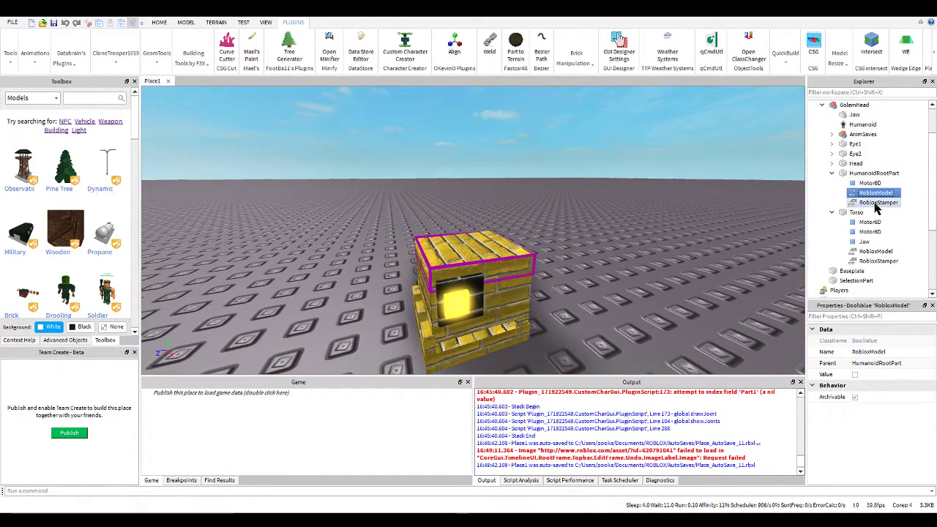
{"action": "key", "text": "Delete"}
{"action": "left_click", "coordinate": [877, 233]}
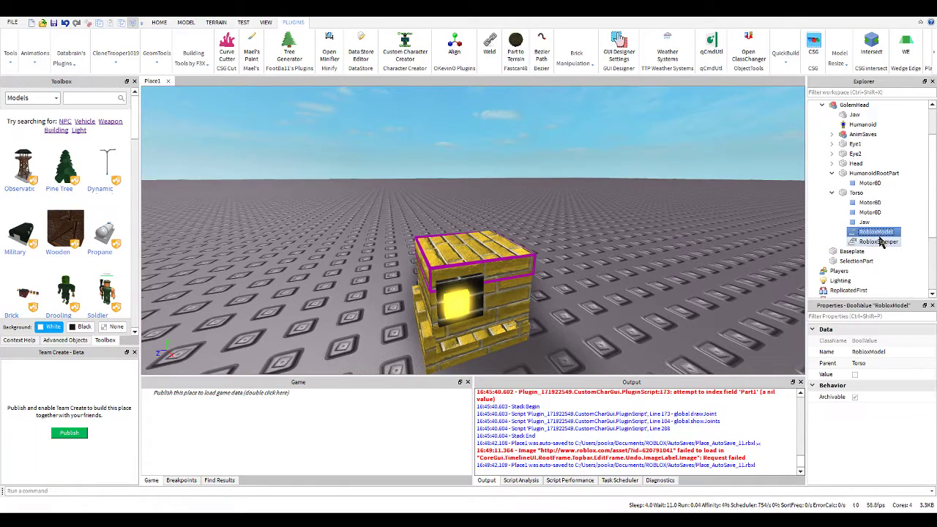
{"action": "left_click", "coordinate": [884, 242], "text": "shift"}
{"action": "key", "text": "Delete"}
- Recheck which parts the remaining Motor6D joints connect, along with the Torso's behavior properties
{"action": "left_click", "coordinate": [891, 183]}
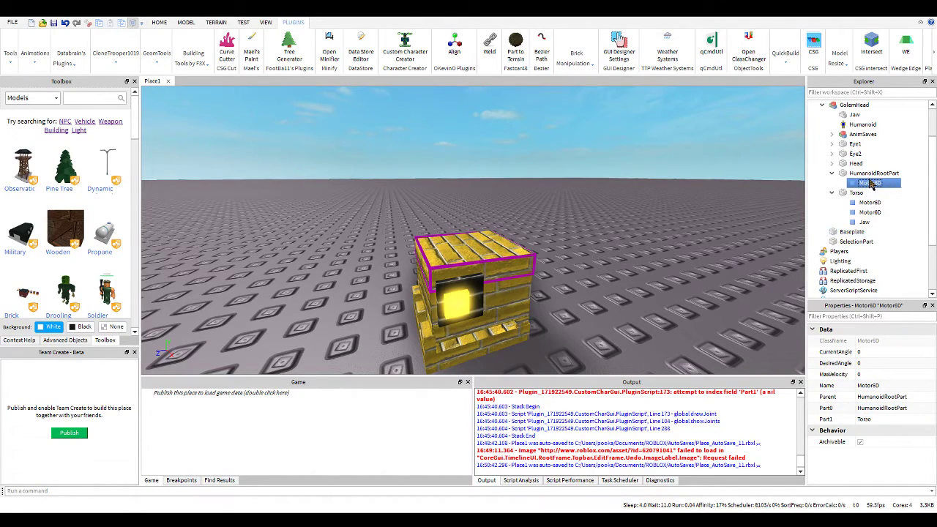
{"action": "left_click", "coordinate": [867, 202]}
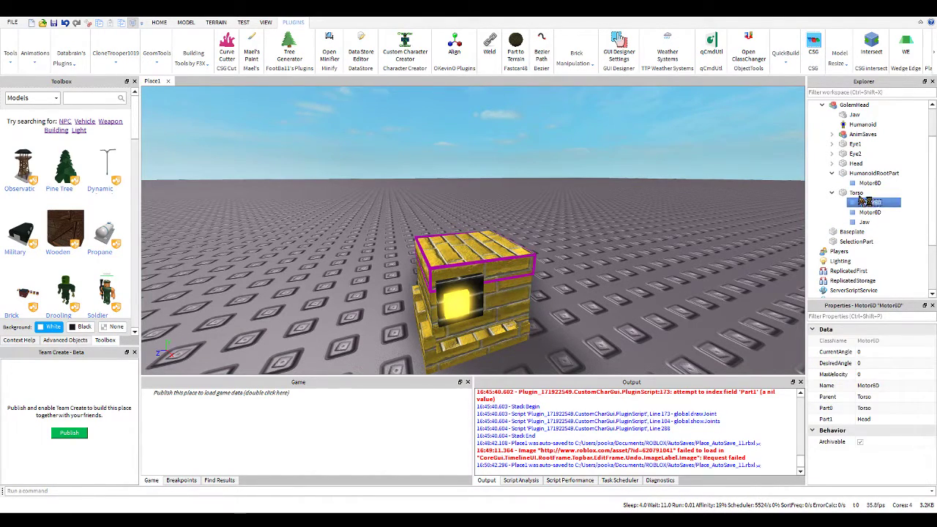
{"action": "left_click", "coordinate": [856, 192]}
{"action": "scroll", "coordinate": [900, 362], "scroll_direction": "down", "scroll_amount": 5}
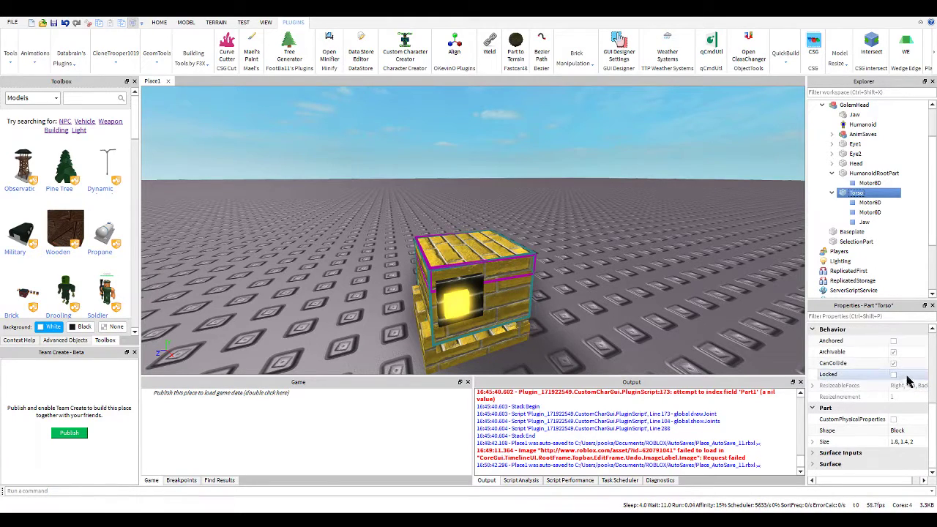
{"action": "left_click", "coordinate": [870, 202]}
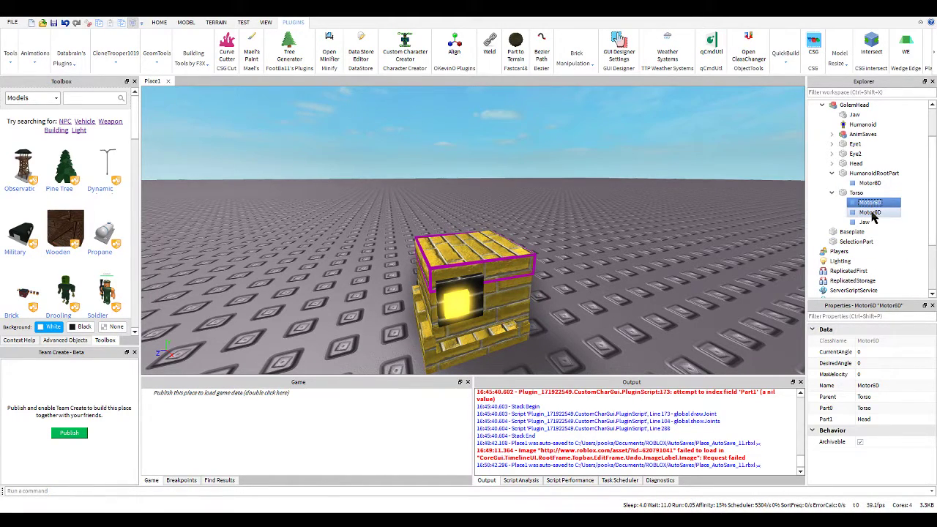
{"action": "left_click", "coordinate": [871, 223]}
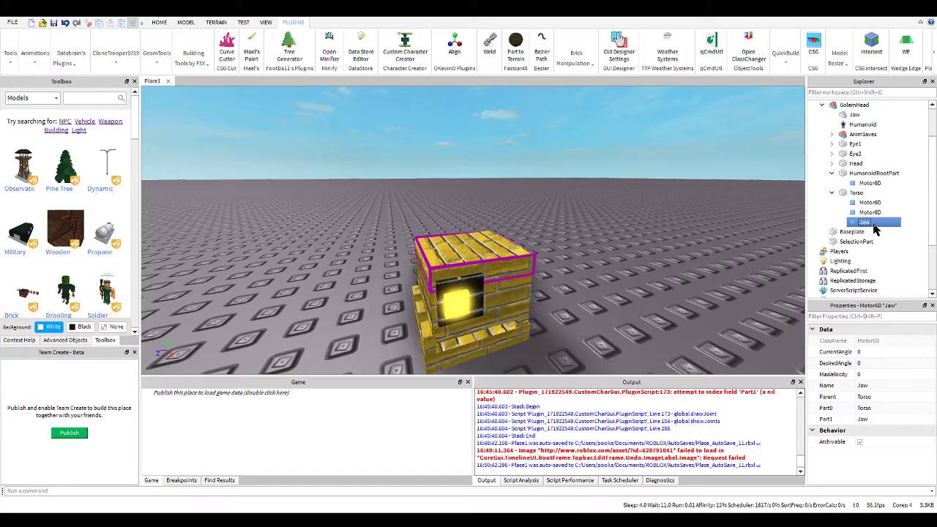
{"action": "left_click", "coordinate": [887, 184]}
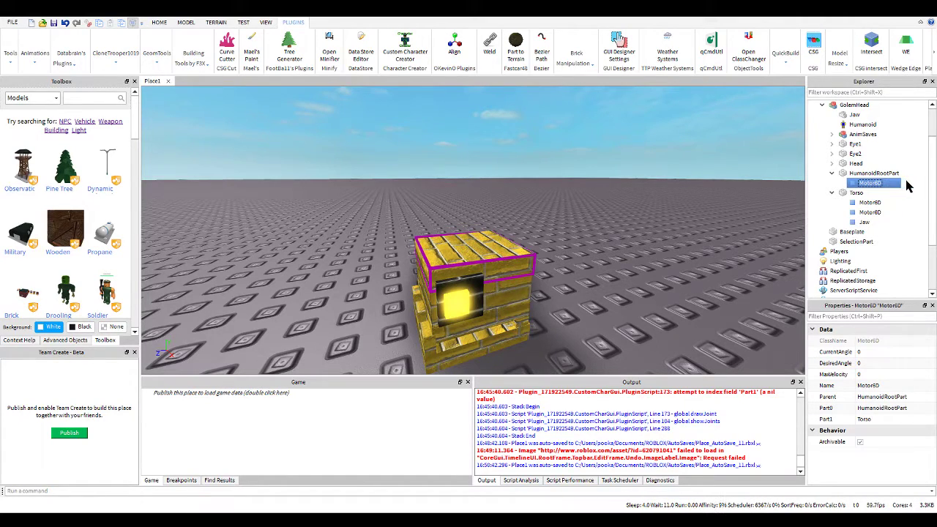
{"action": "left_click", "coordinate": [912, 180]}
- Delete the RobloxModel and RobloxStamper values from Head, and remove AnimSaves from the GolemHead model
{"action": "left_click", "coordinate": [832, 164]}
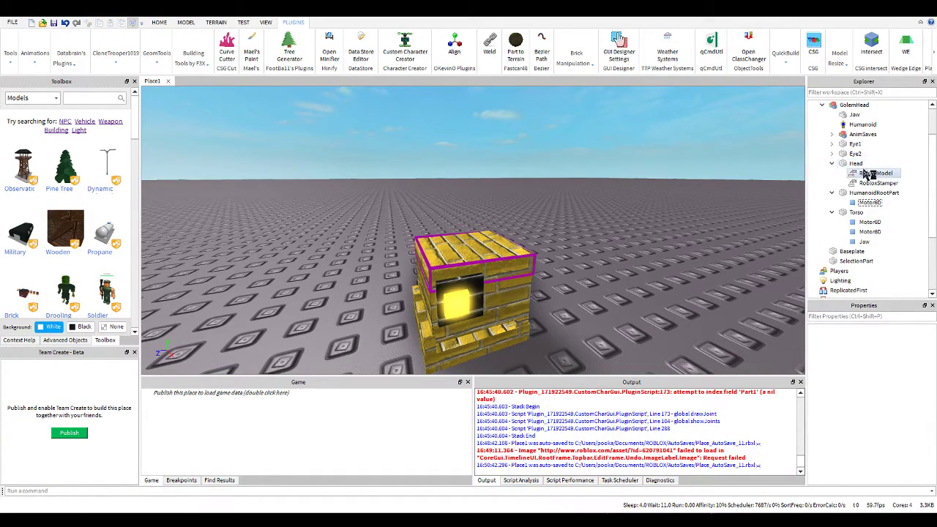
{"action": "left_click", "coordinate": [866, 174]}
{"action": "left_click", "coordinate": [889, 183], "text": "shift"}
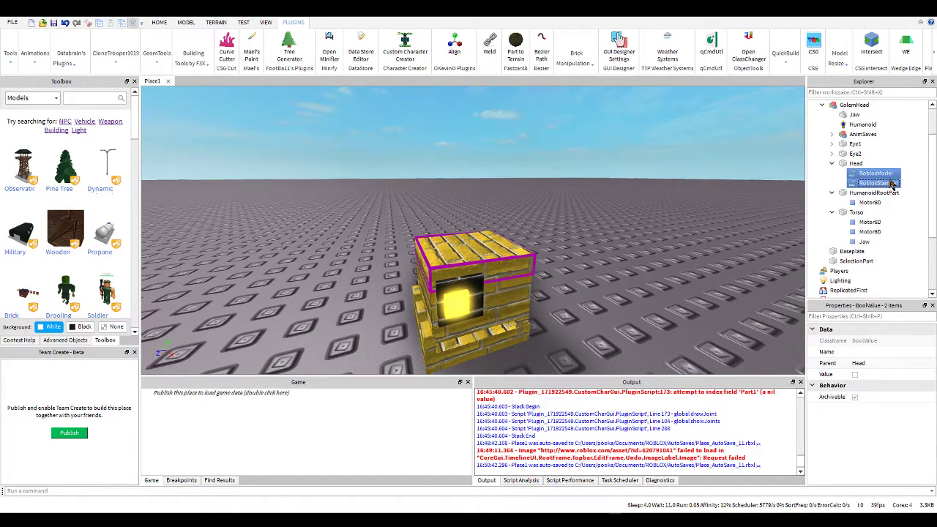
{"action": "key", "text": "Delete"}
{"action": "left_click", "coordinate": [831, 134]}
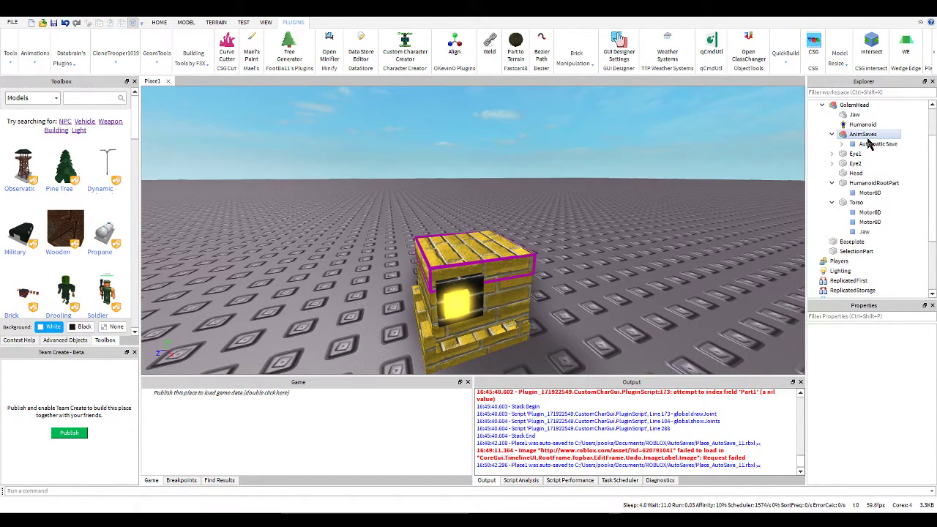
{"action": "left_click", "coordinate": [864, 134]}
{"action": "key", "text": "Delete"}
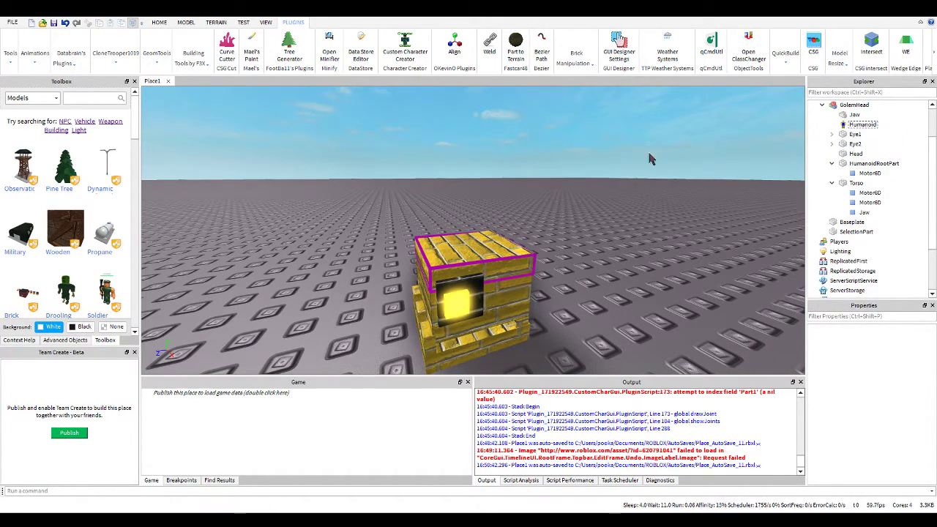
- Try deleting the SelectionPart from the workspace and undo the deletion
{"action": "left_click", "coordinate": [853, 233]}
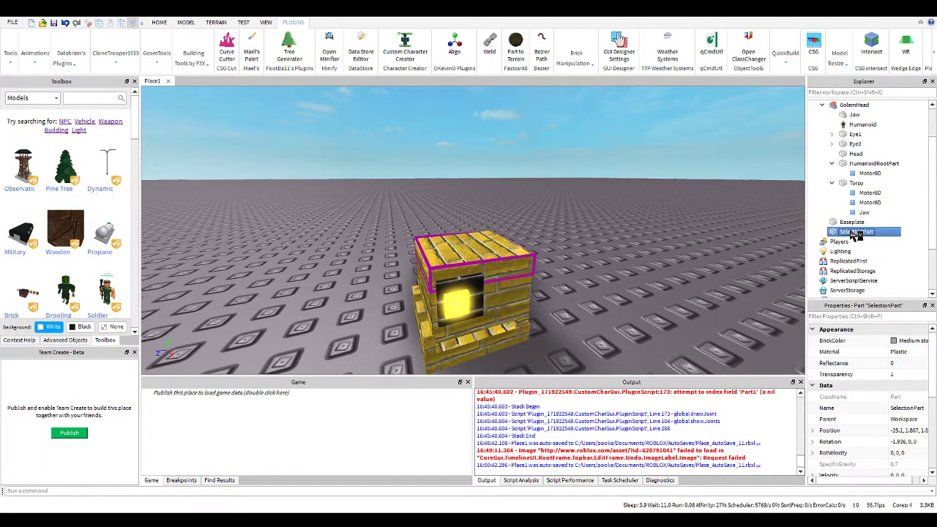
{"action": "key", "text": "Delete"}
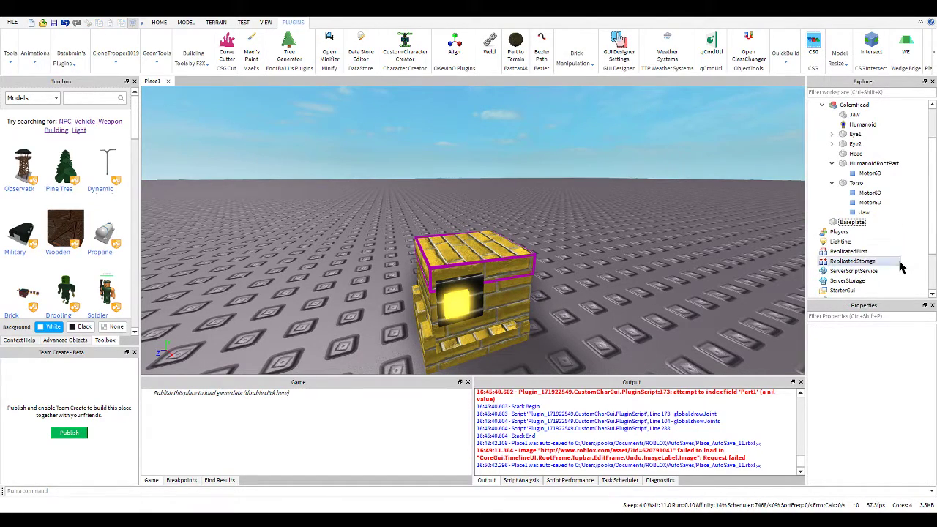
{"action": "left_click", "coordinate": [843, 223]}
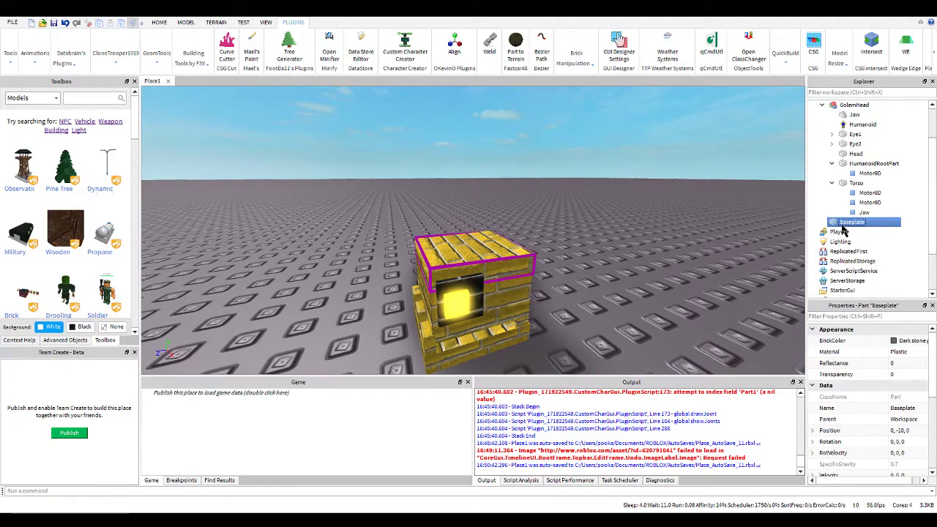
{"action": "key", "text": "ctrl+z"}
{"action": "key", "text": "ctrl+z"}
{"action": "key", "text": "ctrl+z"}
{"action": "key", "text": "ctrl+z"}
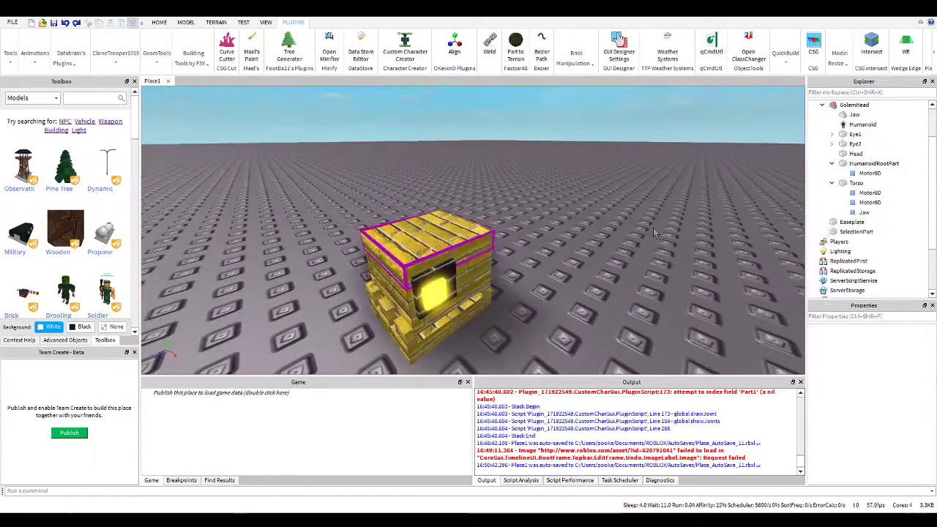
- Load the GolemHead rig into the animation editor, letting it anchor the root part
{"action": "right_click_drag", "start_coordinate": [653, 233], "coordinate": [712, 184]}
{"action": "key", "text": "s"}
{"action": "key", "text": "d"}
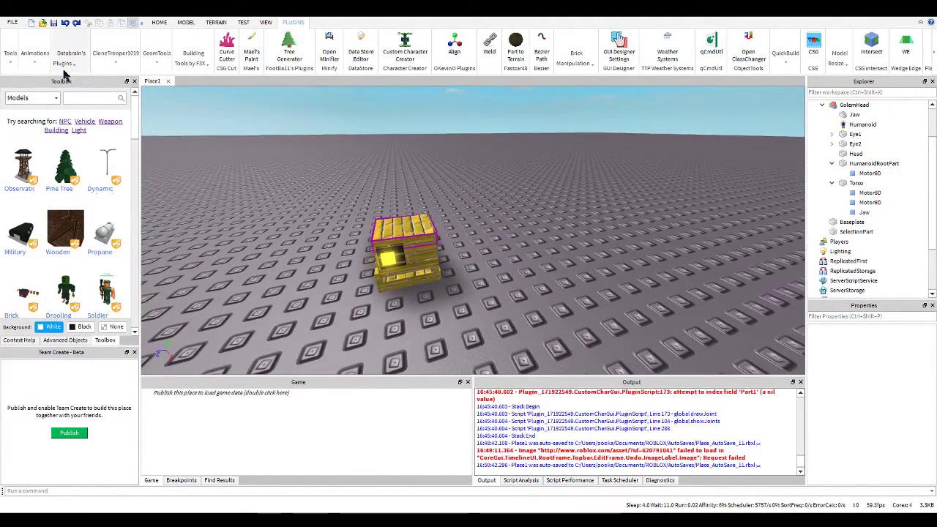
{"action": "left_click", "coordinate": [35, 55]}
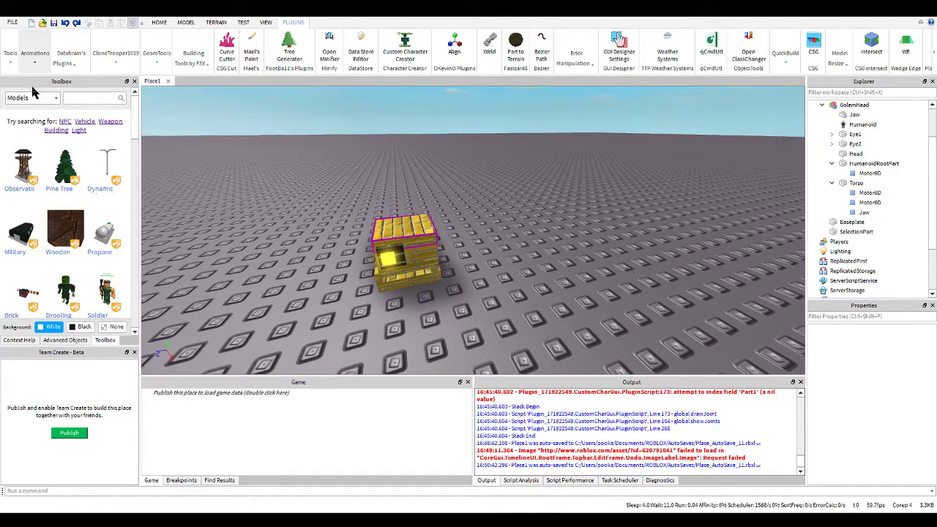
{"action": "left_click", "coordinate": [398, 253]}
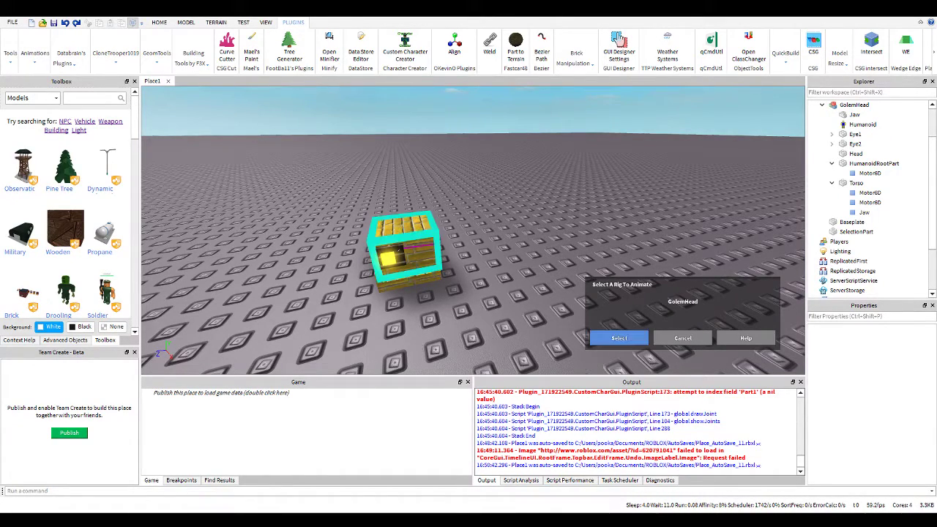
{"action": "left_click", "coordinate": [613, 338]}
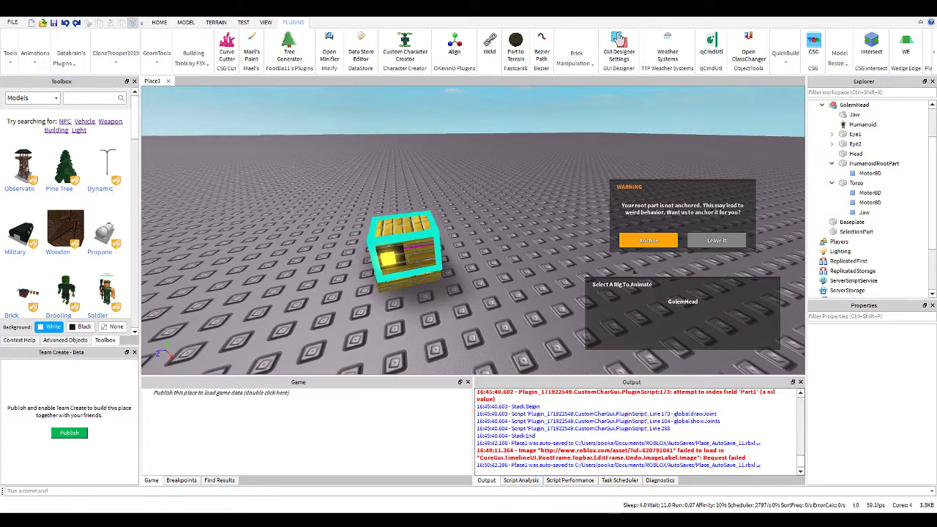
{"action": "left_click", "coordinate": [648, 239]}
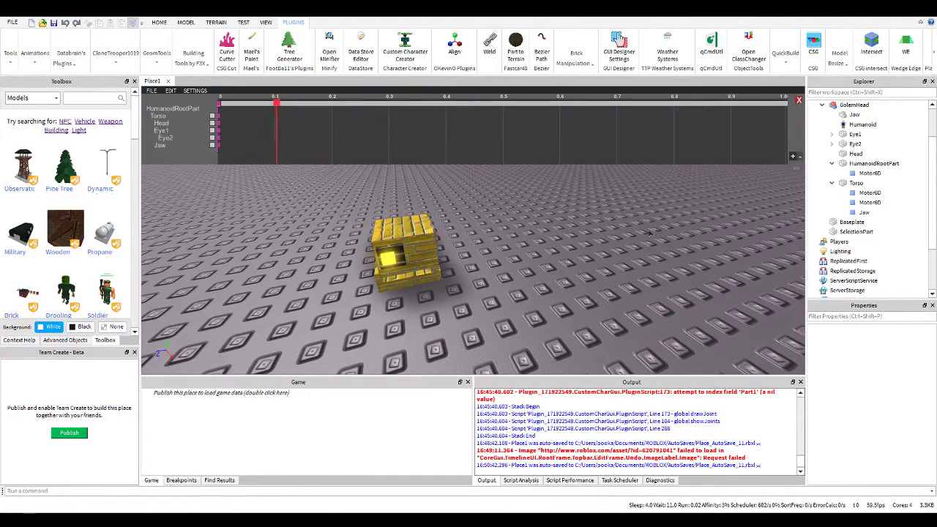
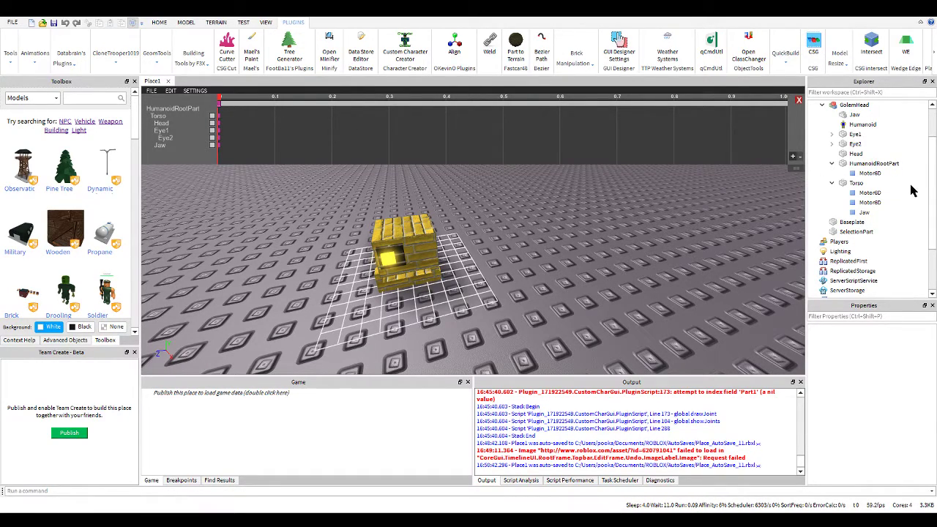
- Switch off Anchored for the HumanoidRootPart
{"action": "left_click", "coordinate": [855, 183]}
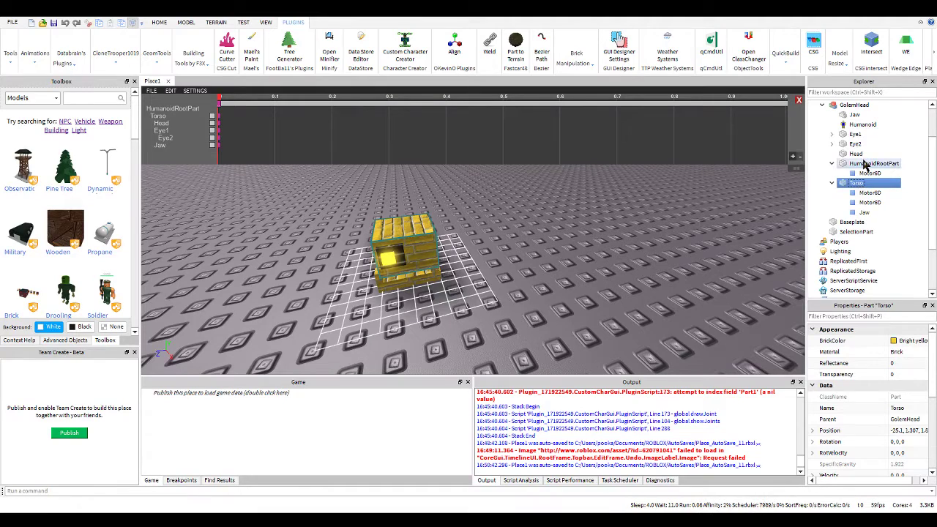
{"action": "left_click", "coordinate": [865, 165]}
{"action": "scroll", "coordinate": [902, 426], "scroll_direction": "down", "scroll_amount": 4}
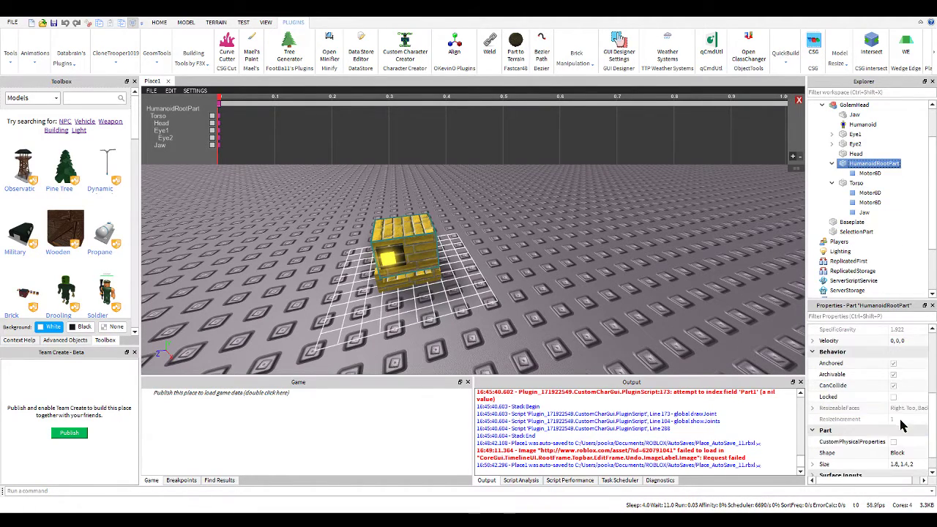
{"action": "left_click", "coordinate": [893, 364]}
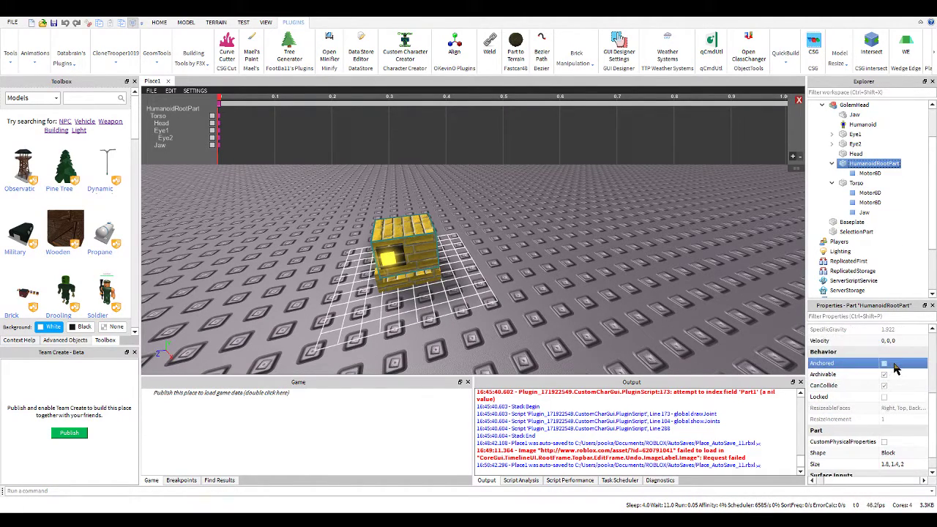
{"action": "left_click", "coordinate": [913, 203]}
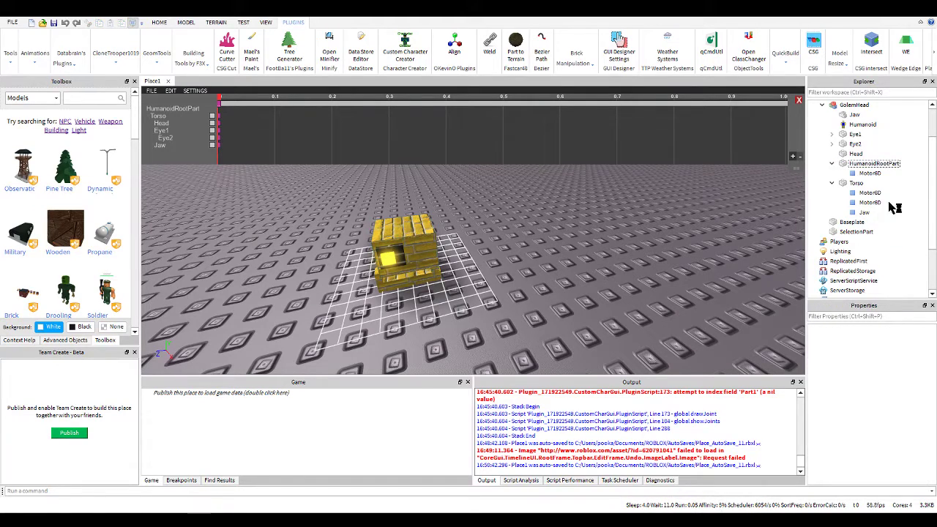
- Using world space and a rotation step of 10, turn the Torso horizontally one way at 0.3 and the opposite way at 0.6
{"action": "right_click_drag", "start_coordinate": [547, 220], "coordinate": [398, 81]}
{"action": "key", "text": "w"}
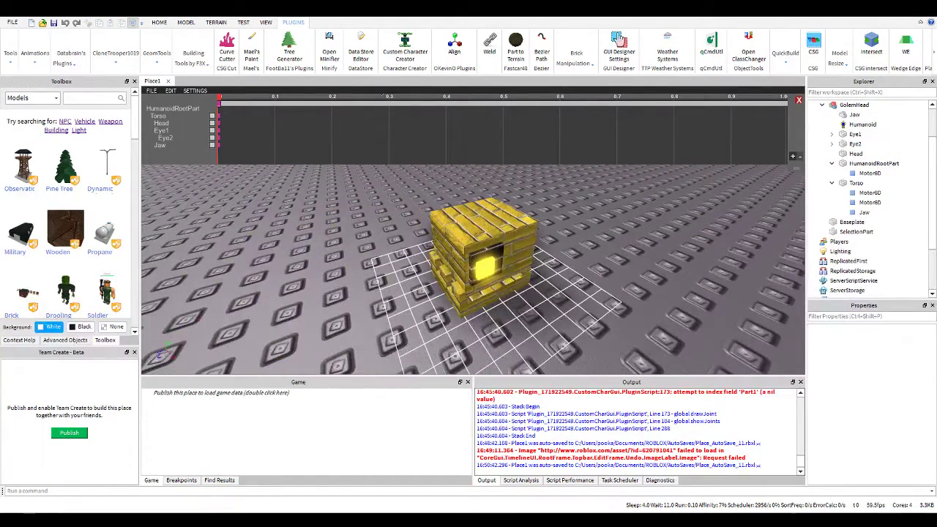
{"action": "left_click", "coordinate": [477, 316]}
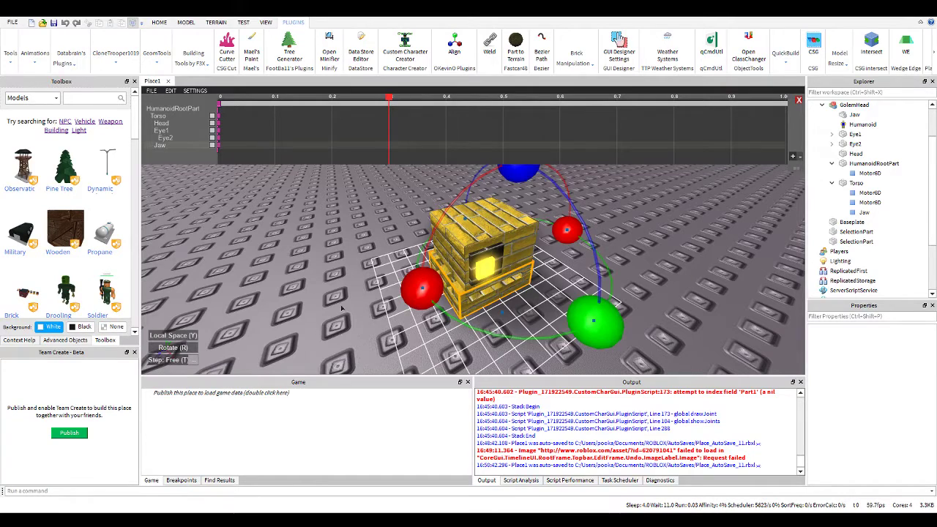
{"action": "right_click_drag", "start_coordinate": [341, 308], "coordinate": [345, 306]}
{"action": "key", "text": "y"}
{"action": "left_click", "coordinate": [452, 228]}
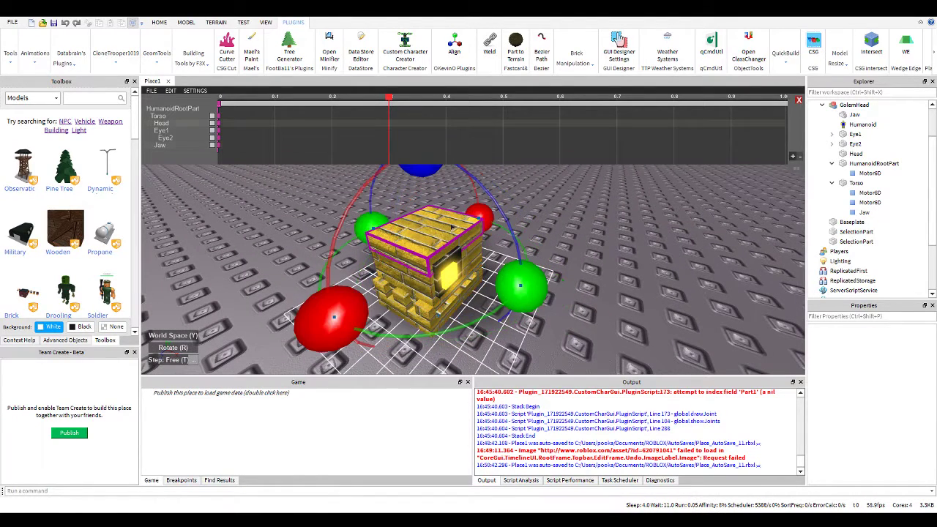
{"action": "left_click", "coordinate": [398, 275]}
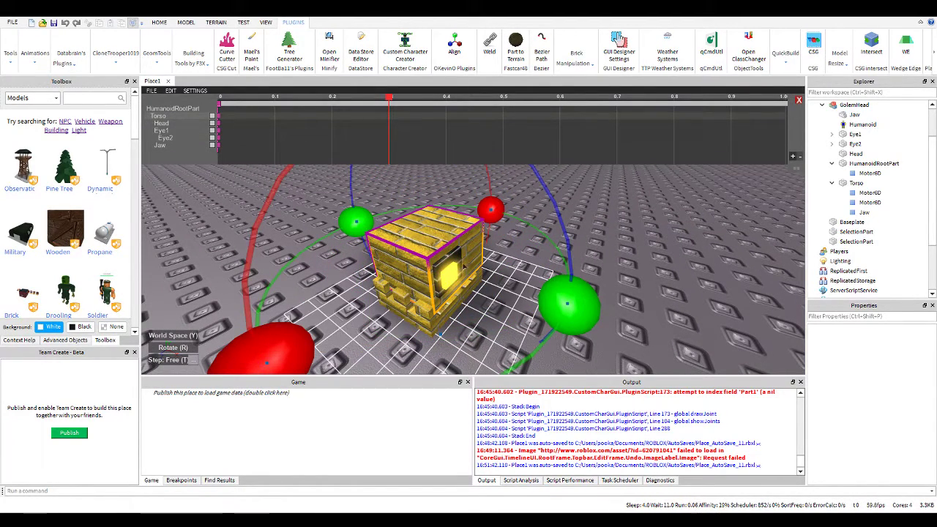
{"action": "key", "text": "t"}
{"action": "right_click_drag", "start_coordinate": [521, 232], "coordinate": [578, 238]}
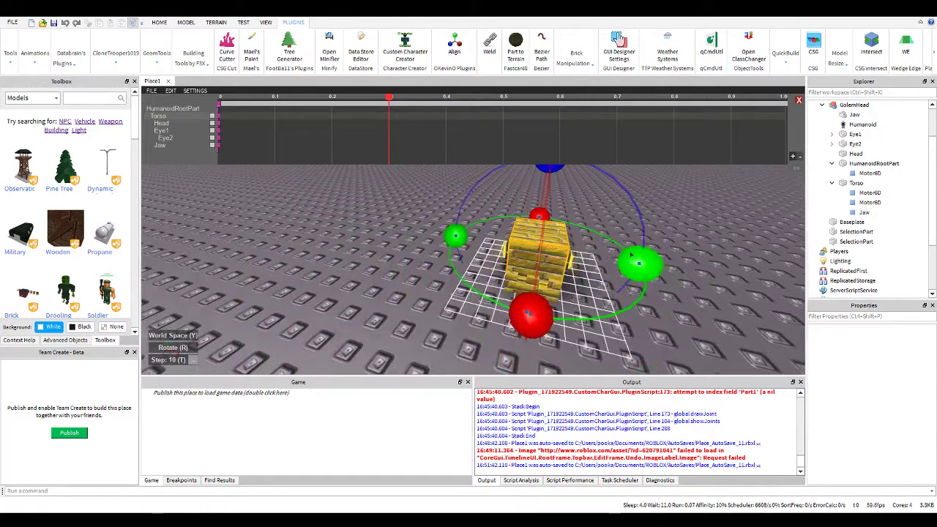
{"action": "left_click_drag", "start_coordinate": [636, 262], "coordinate": [622, 276]}
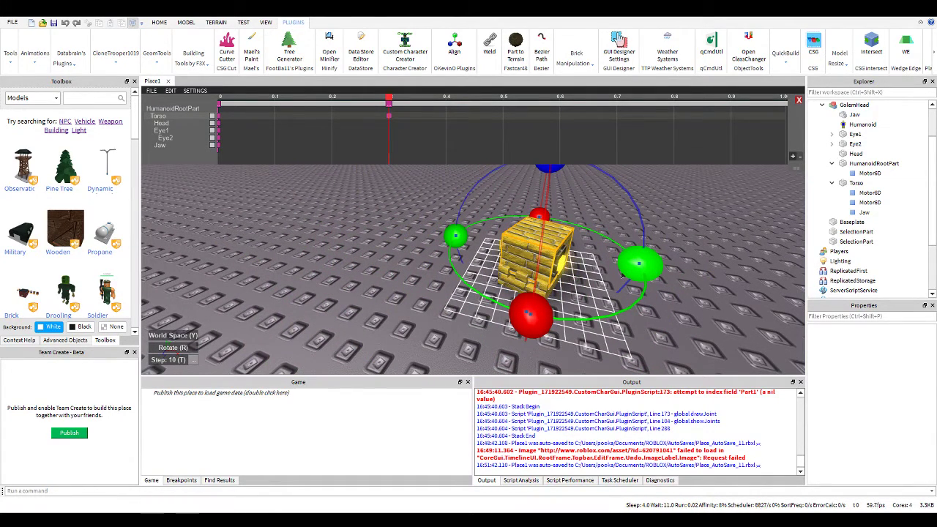
{"action": "key", "text": "d"}
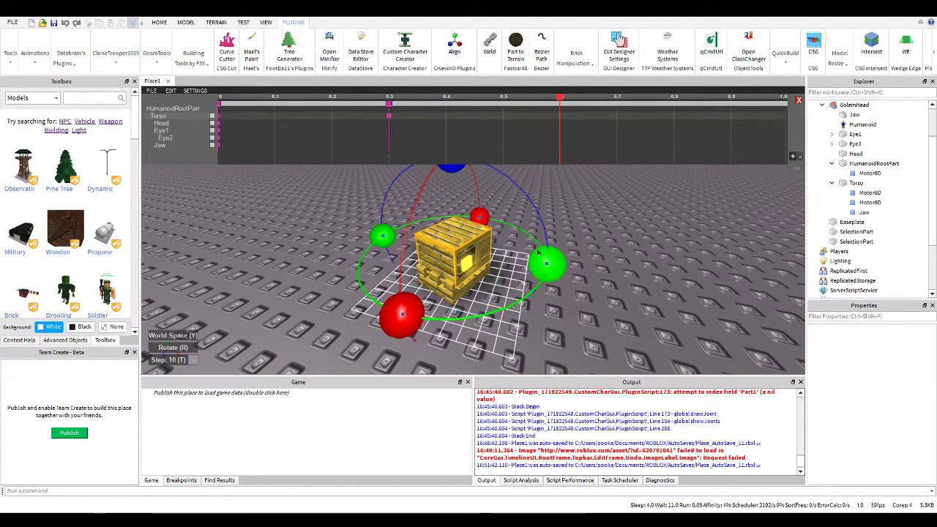
{"action": "left_click_drag", "start_coordinate": [541, 252], "coordinate": [548, 235]}
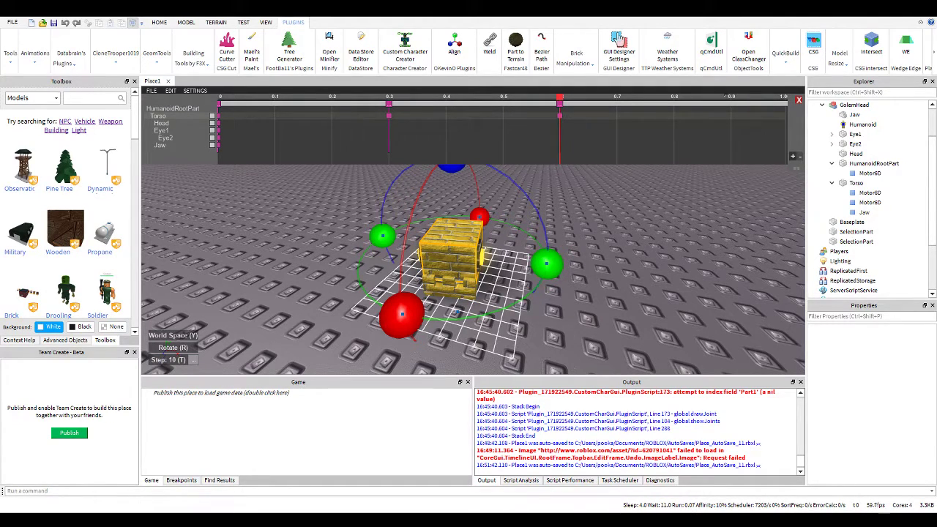
- Turn the Torso partway back at 0.9 and add a keyframe for every part at the end of the timeline
{"action": "left_click_drag", "start_coordinate": [546, 262], "coordinate": [544, 251]}
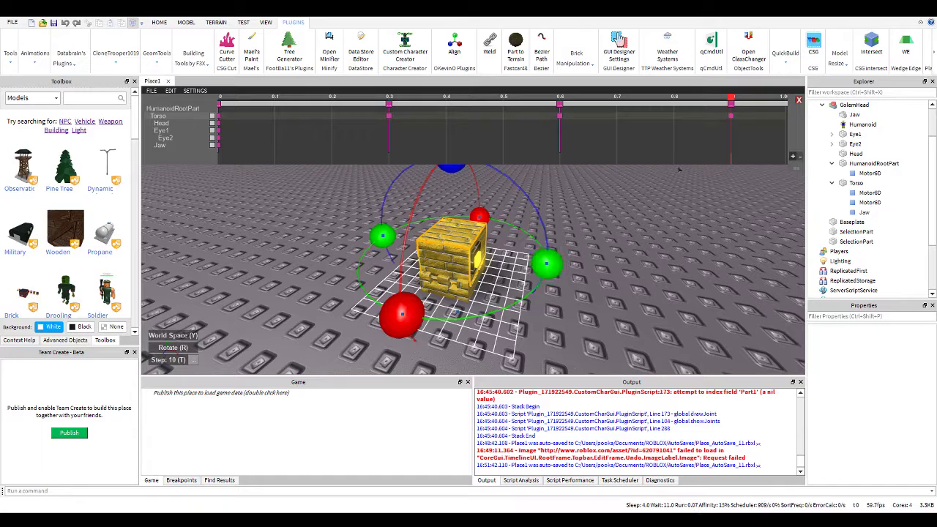
{"action": "left_click", "coordinate": [781, 97]}
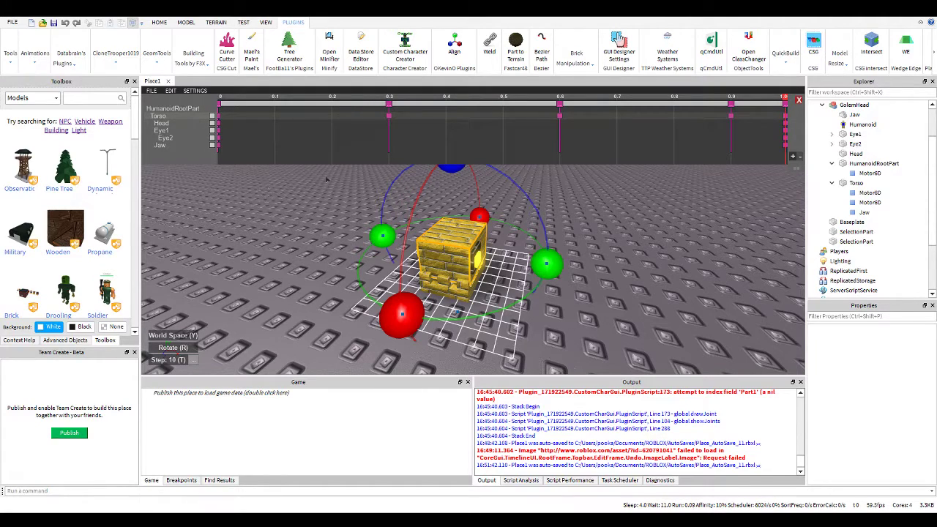
{"action": "left_click", "coordinate": [309, 199]}
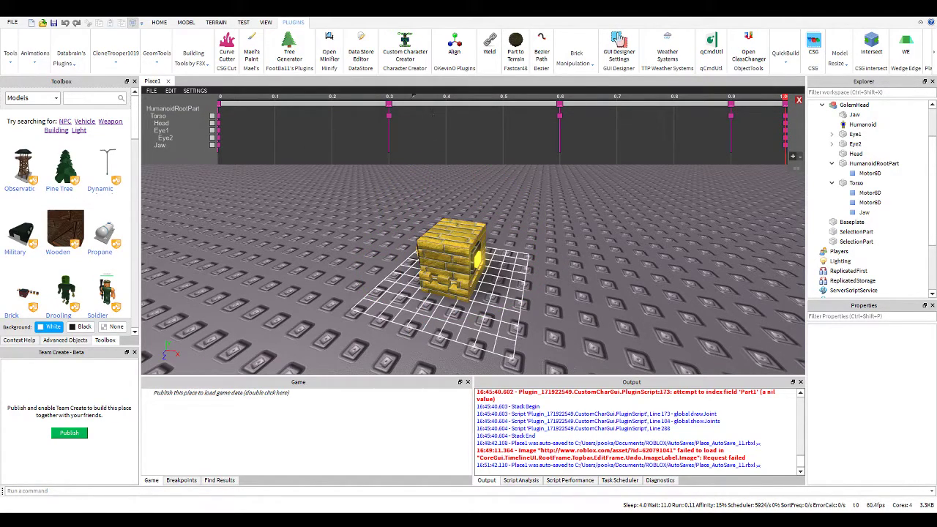
- Rotate the Jaw downward at 0.2 on the timeline so the mouth opens
{"action": "left_click", "coordinate": [332, 97]}
{"action": "scroll", "coordinate": [448, 263], "scroll_direction": "up", "scroll_amount": 4}
{"action": "right_click_drag", "start_coordinate": [472, 286], "coordinate": [433, 220]}
{"action": "left_click", "coordinate": [444, 260]}
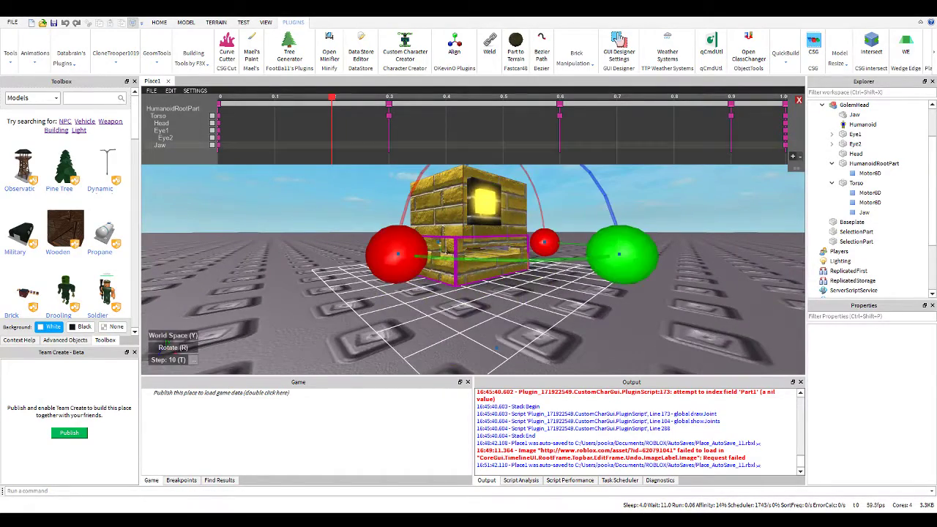
{"action": "key", "text": "s"}
{"action": "key", "text": "d"}
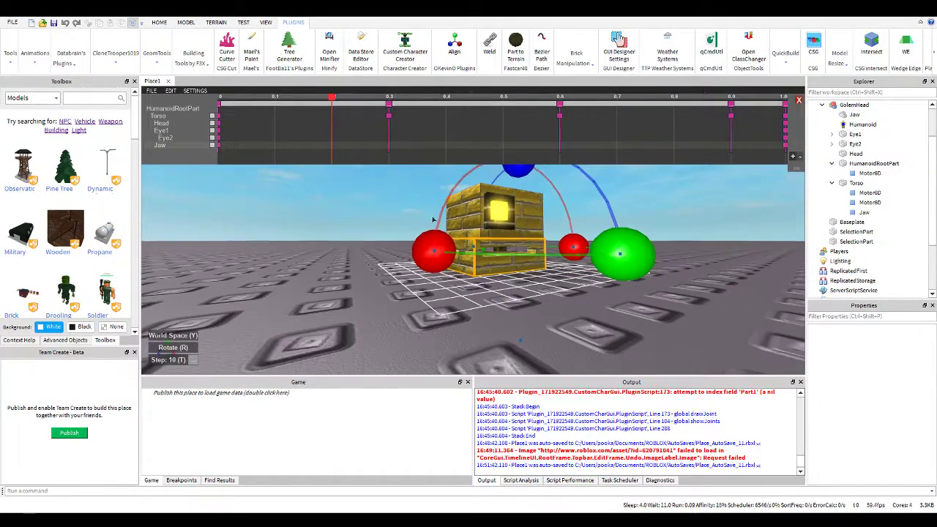
{"action": "left_click_drag", "start_coordinate": [422, 248], "coordinate": [423, 264]}
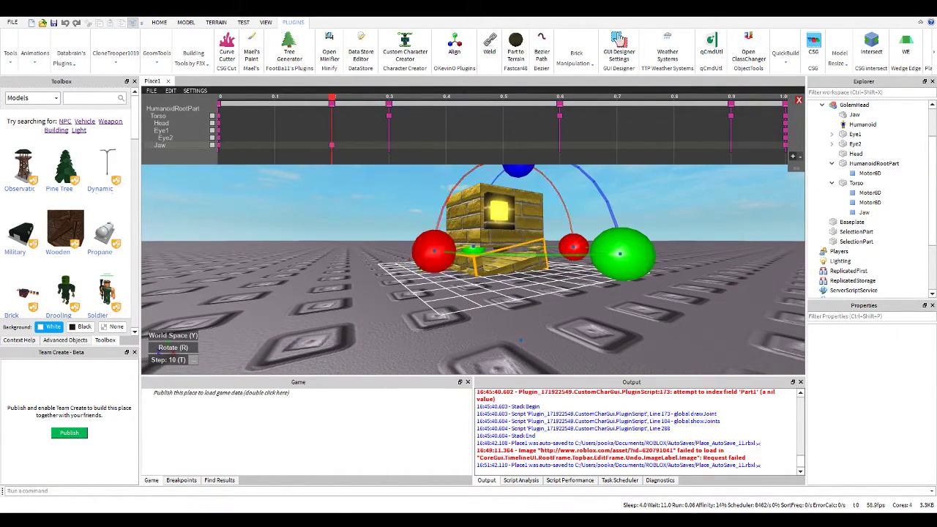
- Rotate the Jaw up to close the mouth at 0.4, and rotate it down again at 0.5
{"action": "scroll", "coordinate": [423, 264], "scroll_direction": "up", "scroll_amount": 3}
{"action": "mouse_move", "coordinate": [423, 264]}
{"action": "right_mouse_down"}
{"action": "mouse_move", "coordinate": [424, 252]}
{"action": "mouse_move", "coordinate": [423, 263]}
{"action": "right_mouse_up"}
{"action": "scroll", "coordinate": [423, 263], "scroll_direction": "down", "scroll_amount": 4}
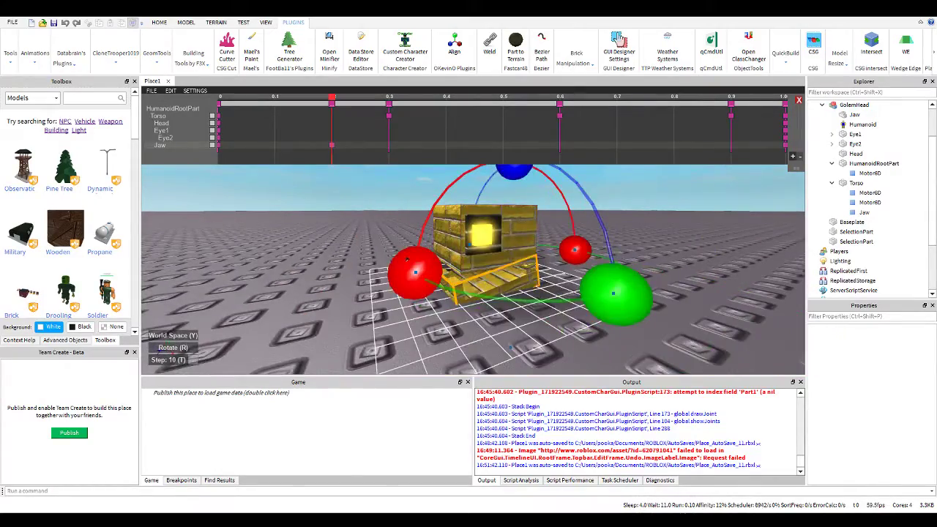
{"action": "scroll", "coordinate": [403, 212], "scroll_direction": "down", "scroll_amount": 3}
{"action": "right_click_drag", "start_coordinate": [403, 192], "coordinate": [437, 213]}
{"action": "scroll", "coordinate": [401, 205], "scroll_direction": "up", "scroll_amount": 3}
{"action": "key", "text": "d"}
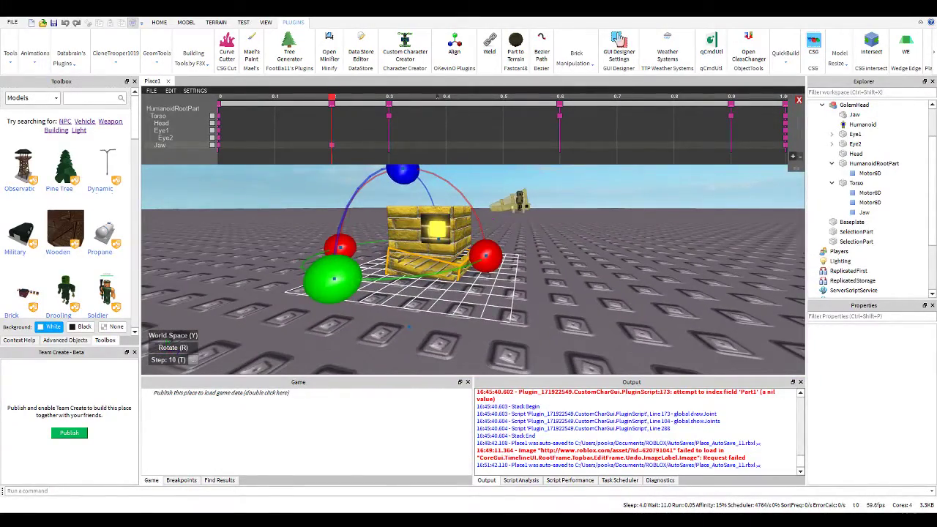
{"action": "left_click", "coordinate": [437, 96]}
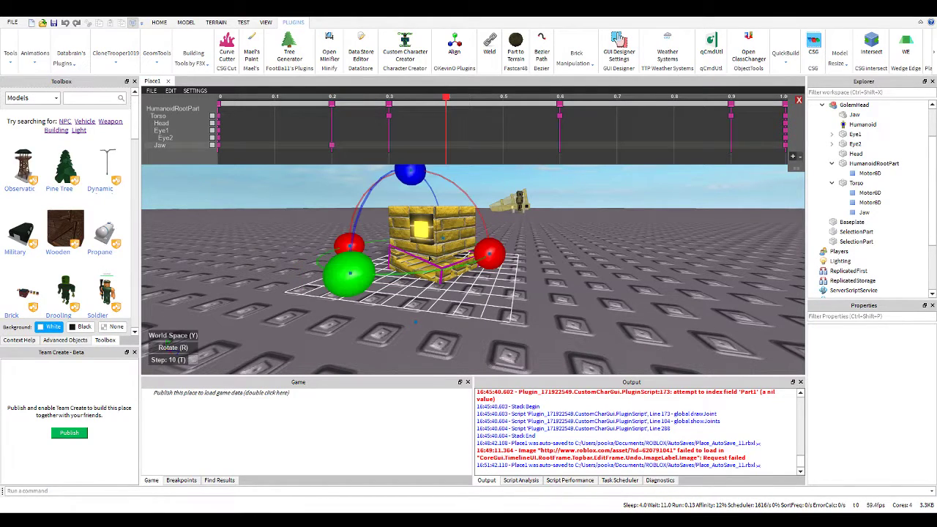
{"action": "left_click_drag", "start_coordinate": [488, 252], "coordinate": [487, 227]}
{"action": "left_click", "coordinate": [504, 263]}
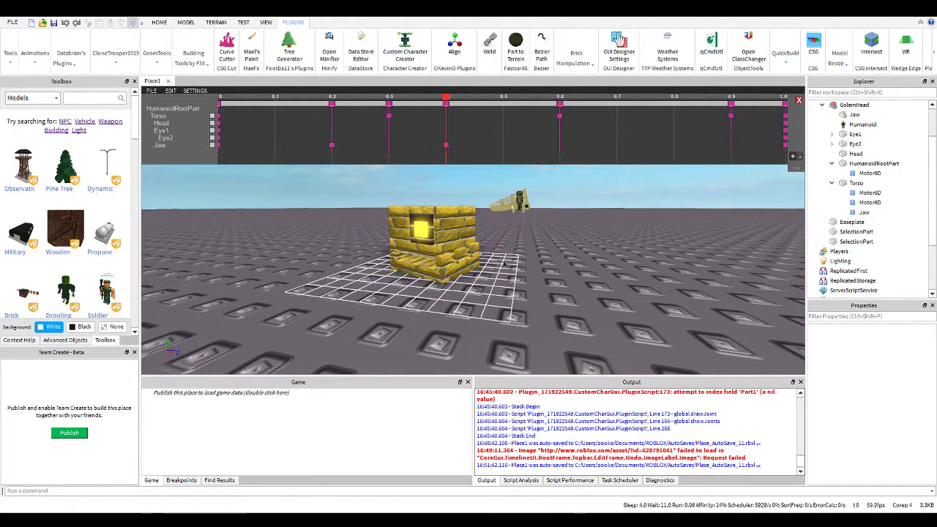
{"action": "left_click", "coordinate": [503, 98]}
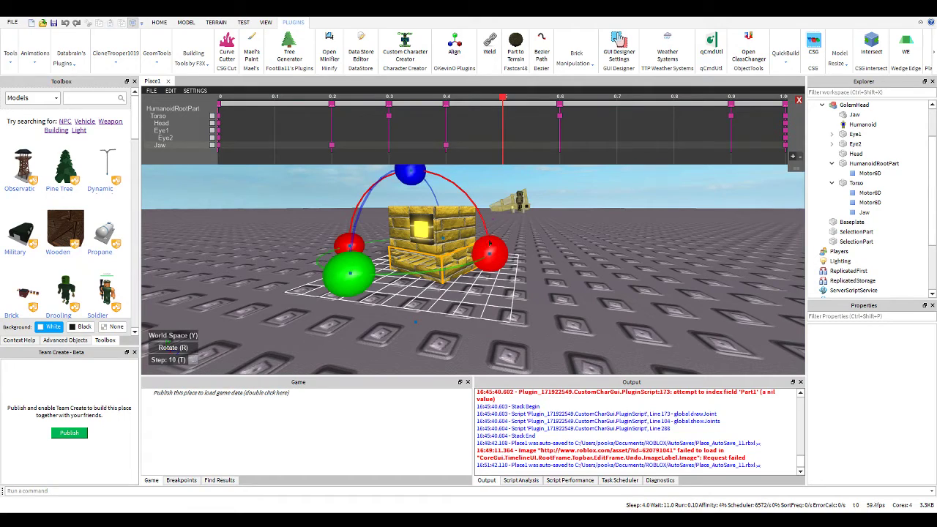
{"action": "left_click_drag", "start_coordinate": [490, 253], "coordinate": [495, 258]}
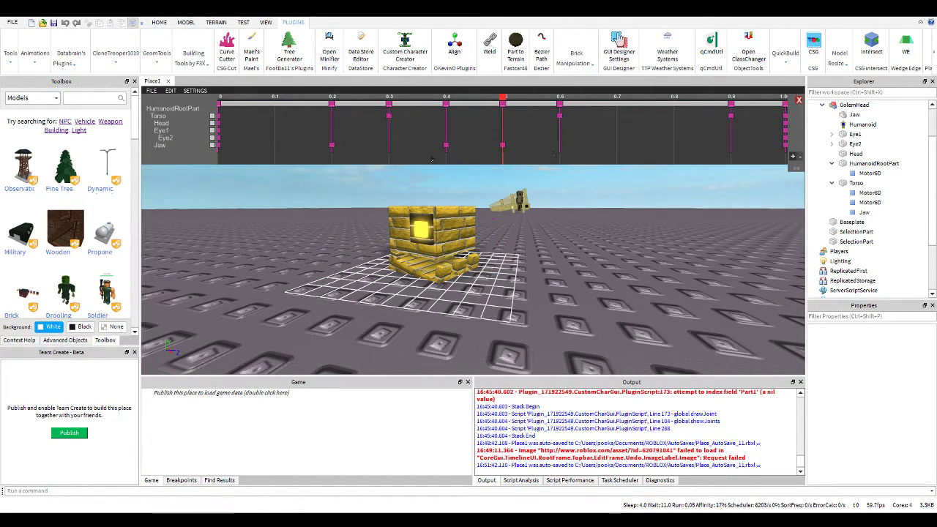
- Switch off Interpolation in the animation settings and scrub the timeline between 0.3 and 0.45 to check the poses
{"action": "left_click", "coordinate": [446, 98]}
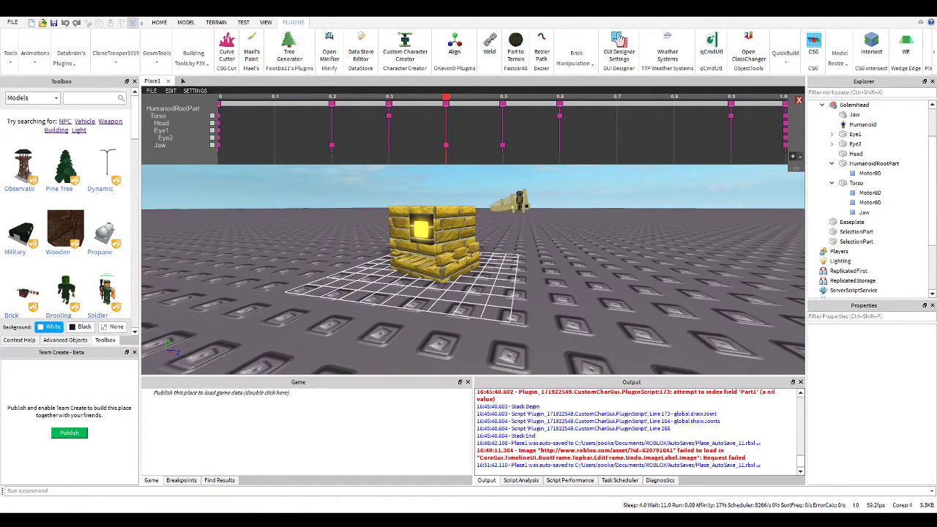
{"action": "left_click", "coordinate": [195, 90]}
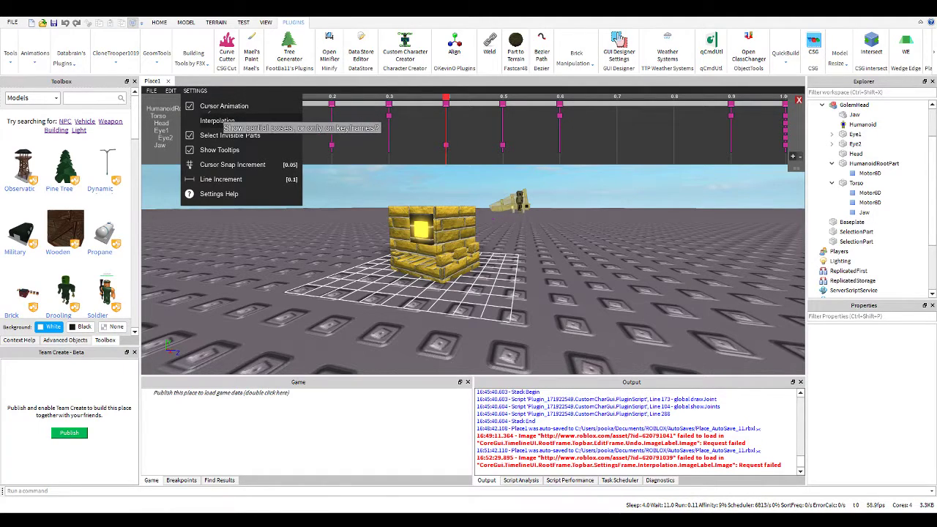
{"action": "left_click", "coordinate": [208, 120]}
{"action": "left_click", "coordinate": [200, 122]}
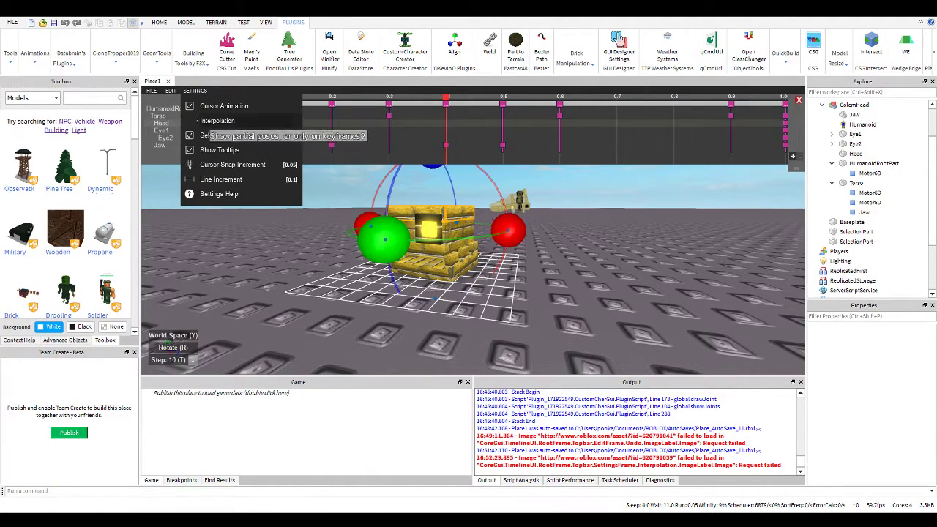
{"action": "left_click", "coordinate": [410, 96]}
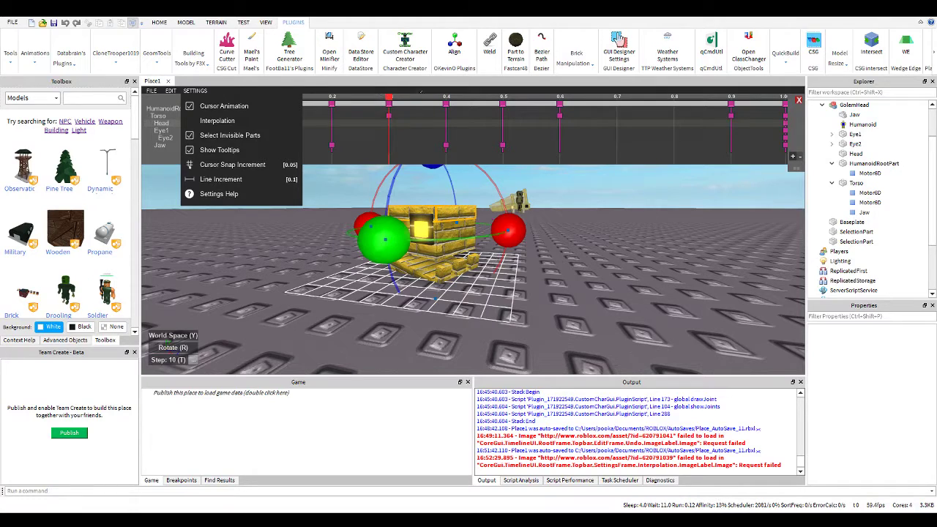
{"action": "left_click_drag", "start_coordinate": [432, 97], "coordinate": [445, 96]}
{"action": "left_click", "coordinate": [474, 91]}
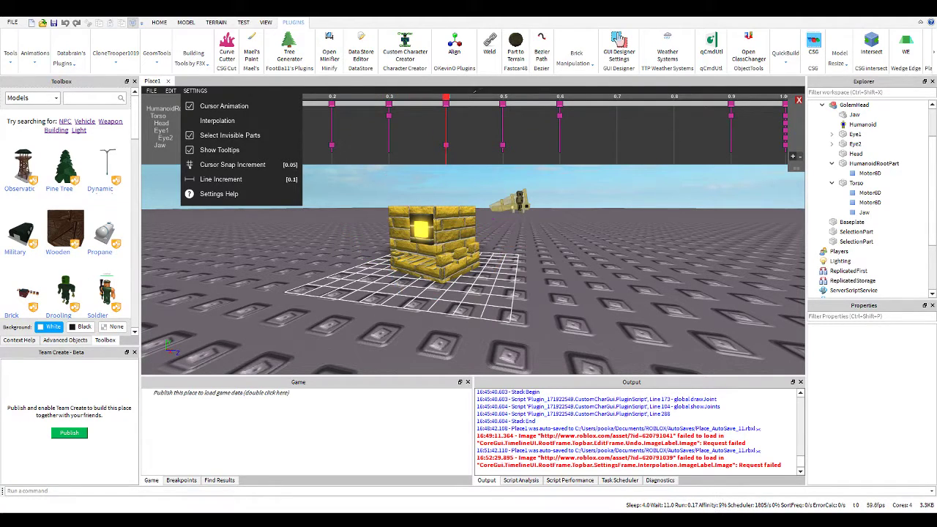
- Switch Interpolation on to compare the in-between poses around 0.35, and switch it off again
{"action": "left_click", "coordinate": [212, 121]}
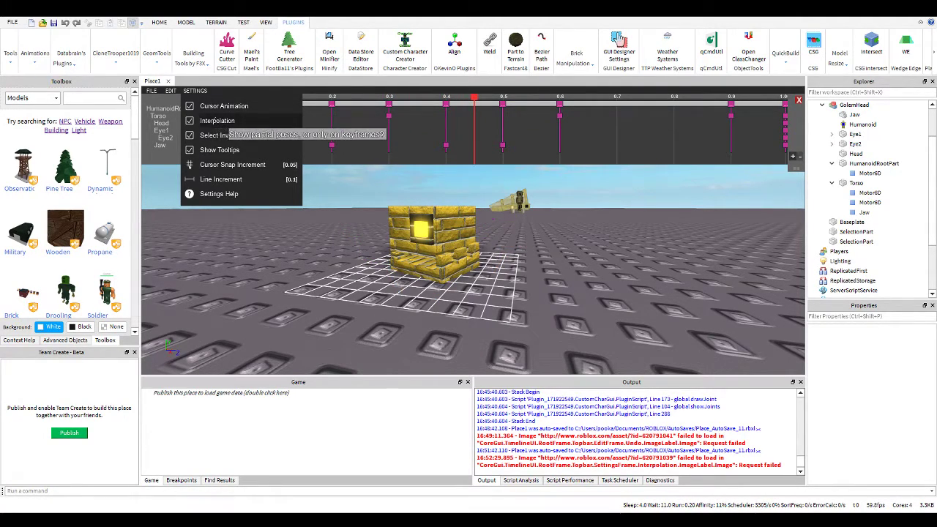
{"action": "left_click", "coordinate": [439, 95]}
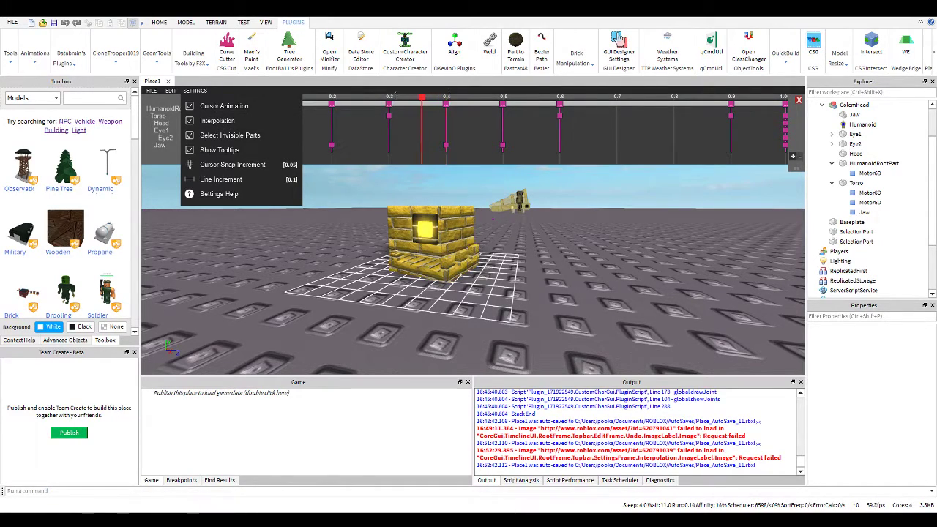
{"action": "left_click", "coordinate": [399, 96]}
{"action": "left_click_drag", "start_coordinate": [423, 95], "coordinate": [403, 93]}
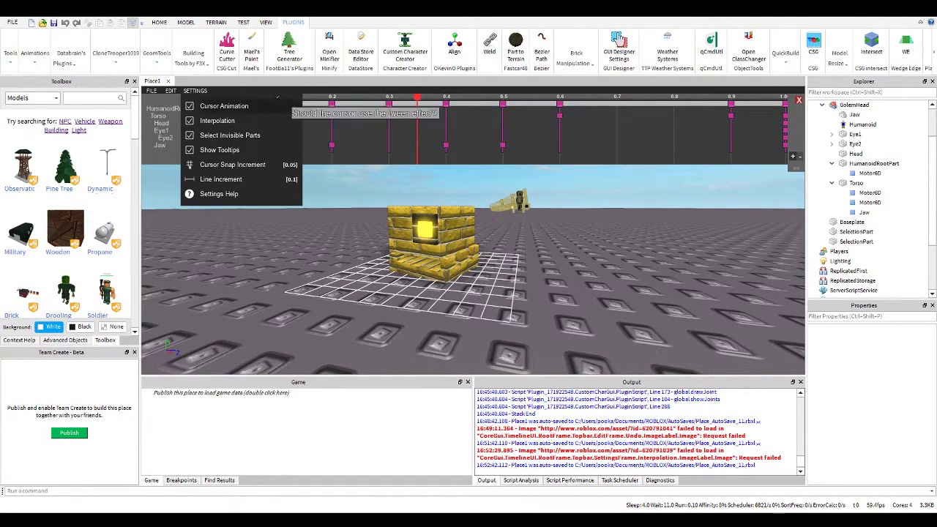
{"action": "left_click", "coordinate": [236, 121]}
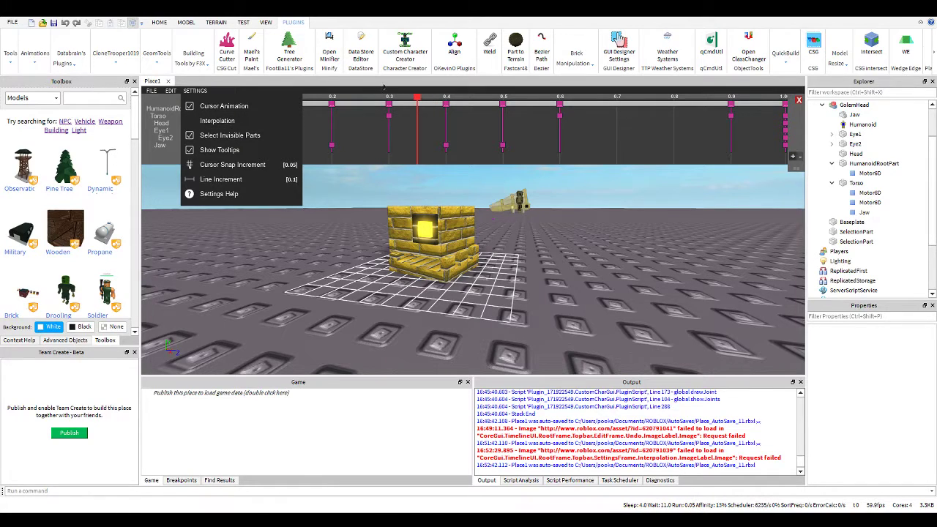
{"action": "left_click_drag", "start_coordinate": [386, 93], "coordinate": [444, 96]}
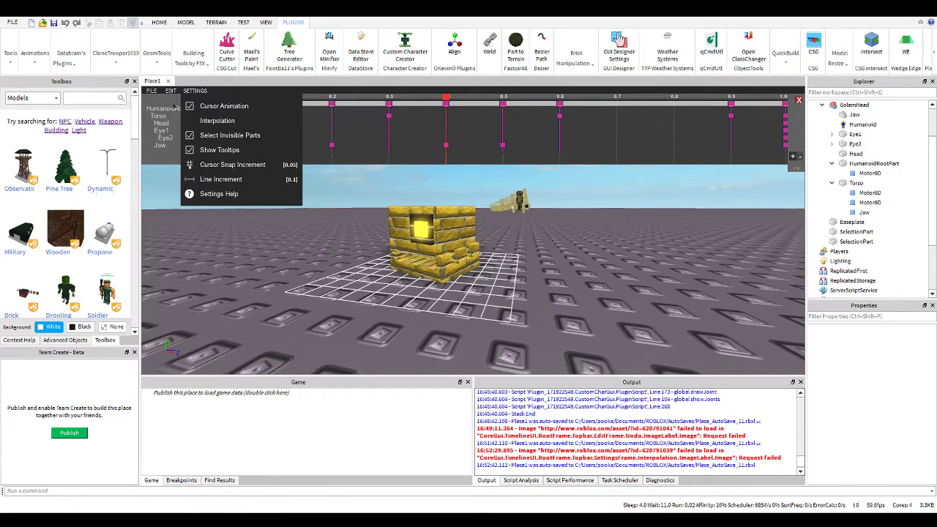
- Rotate the Jaw up to its closed pose at 0.75 and move the timeline cursor to the 0.9 keyframe
{"action": "right_click_drag", "start_coordinate": [395, 192], "coordinate": [366, 197]}
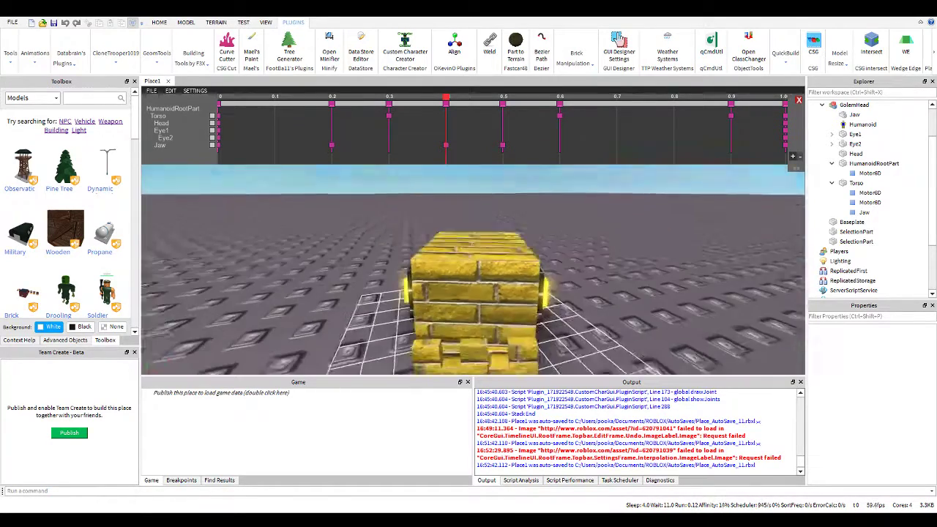
{"action": "right_click_drag", "start_coordinate": [468, 227], "coordinate": [521, 192]}
{"action": "left_click", "coordinate": [502, 99]}
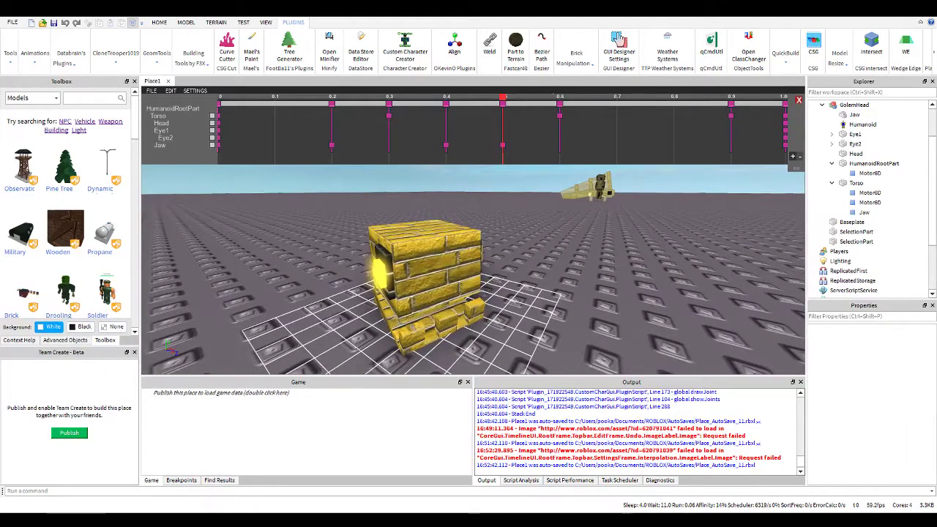
{"action": "left_click", "coordinate": [559, 96]}
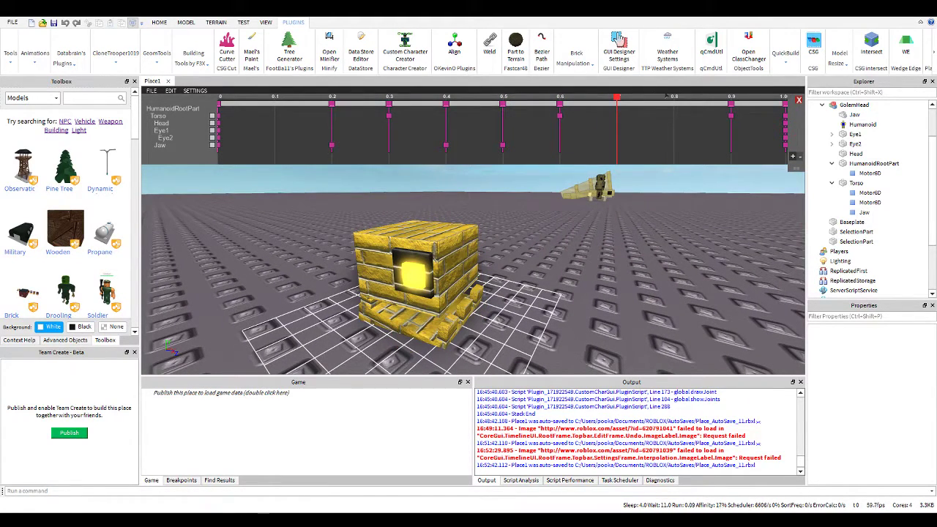
{"action": "left_click", "coordinate": [432, 322]}
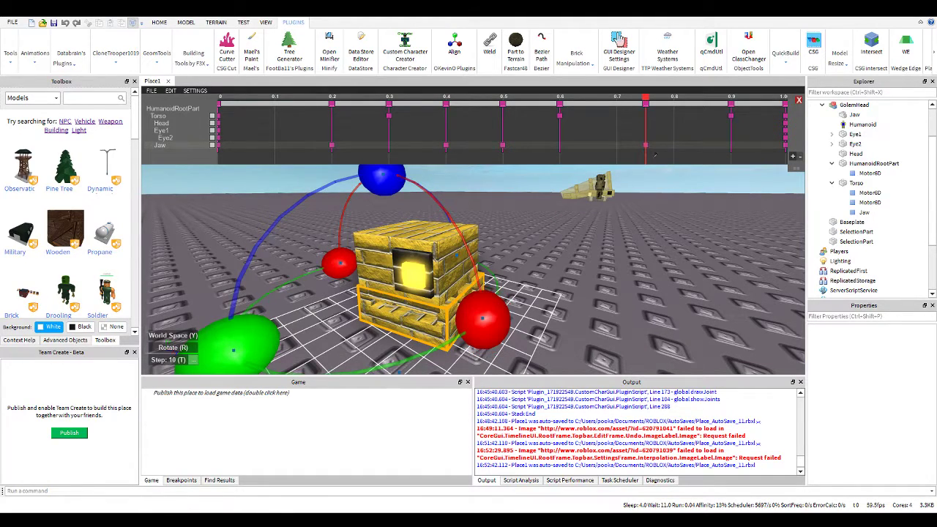
{"action": "left_click", "coordinate": [728, 96]}
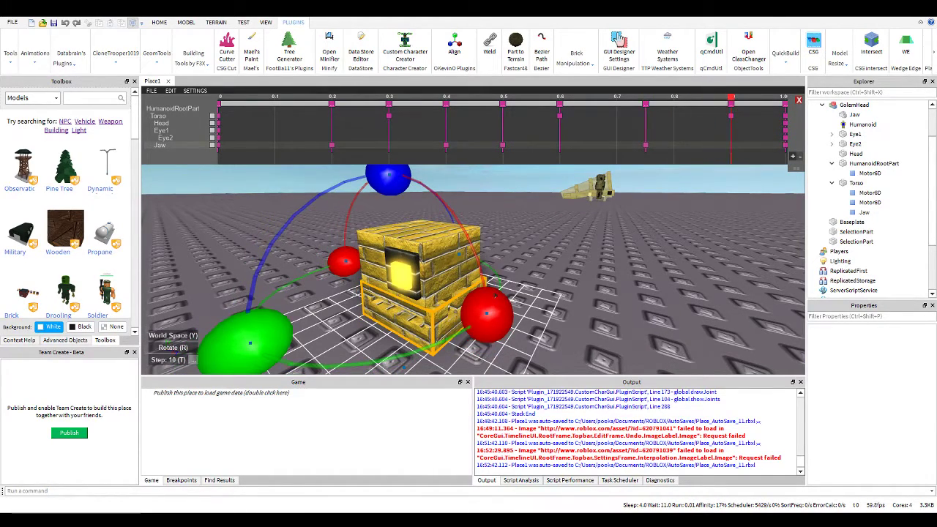
- Move the timeline cursor to the end of the animation at 1.0, preview the animation once and return to the editor
{"action": "left_click", "coordinate": [785, 95]}
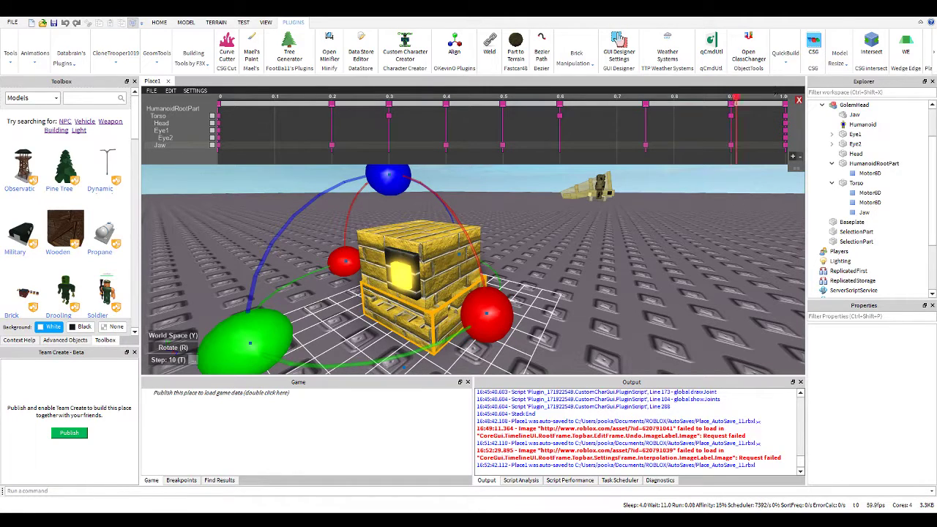
{"action": "left_click", "coordinate": [329, 179]}
{"action": "left_click", "coordinate": [151, 91]}
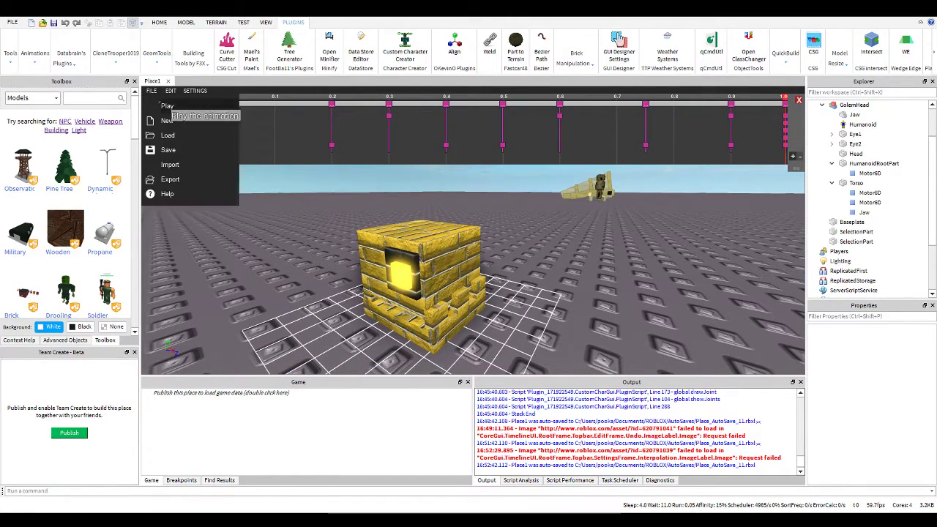
{"action": "left_click", "coordinate": [171, 107]}
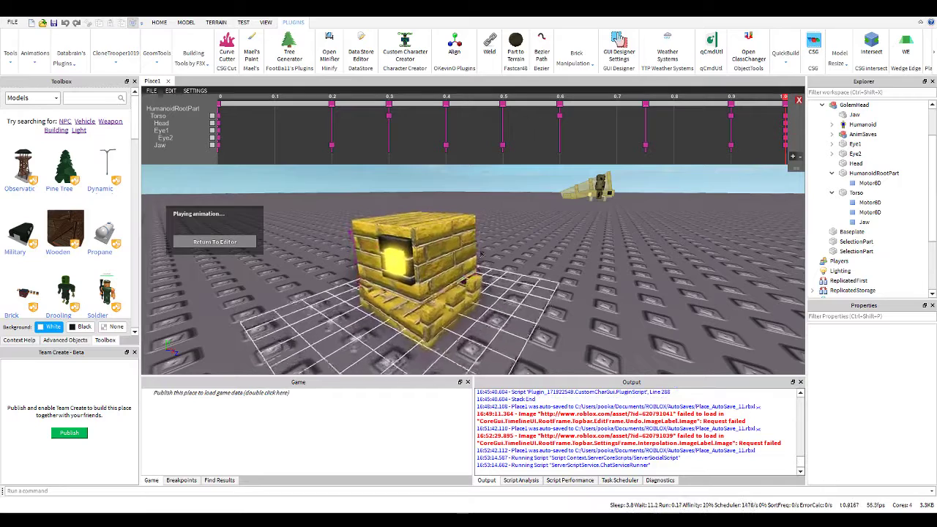
{"action": "left_click", "coordinate": [214, 241]}
{"action": "right_click_drag", "start_coordinate": [351, 253], "coordinate": [307, 267]}
{"action": "scroll", "coordinate": [395, 268], "scroll_direction": "up", "scroll_amount": 3}
{"action": "scroll", "coordinate": [395, 267], "scroll_direction": "down", "scroll_amount": 3}
- Turn on looping for the animation
{"action": "left_click", "coordinate": [171, 90]}
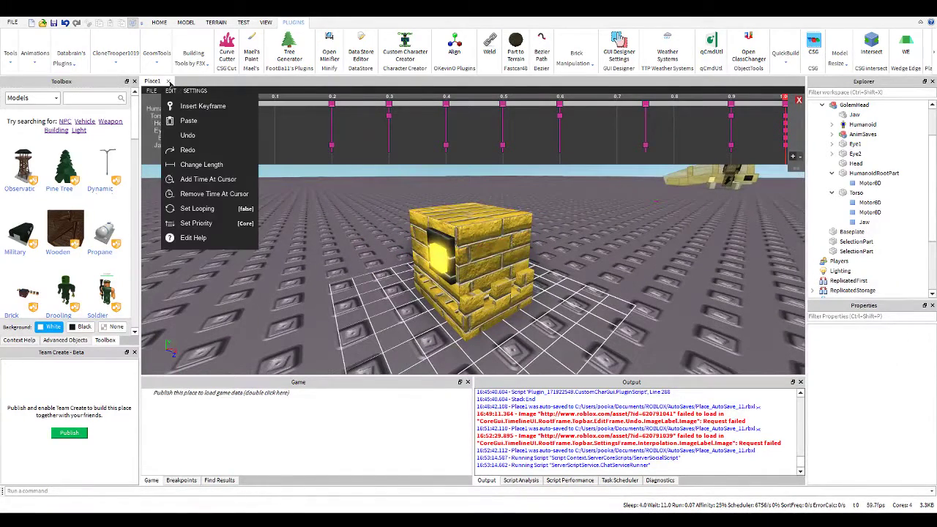
{"action": "left_click", "coordinate": [197, 210]}
{"action": "left_click", "coordinate": [192, 192]}
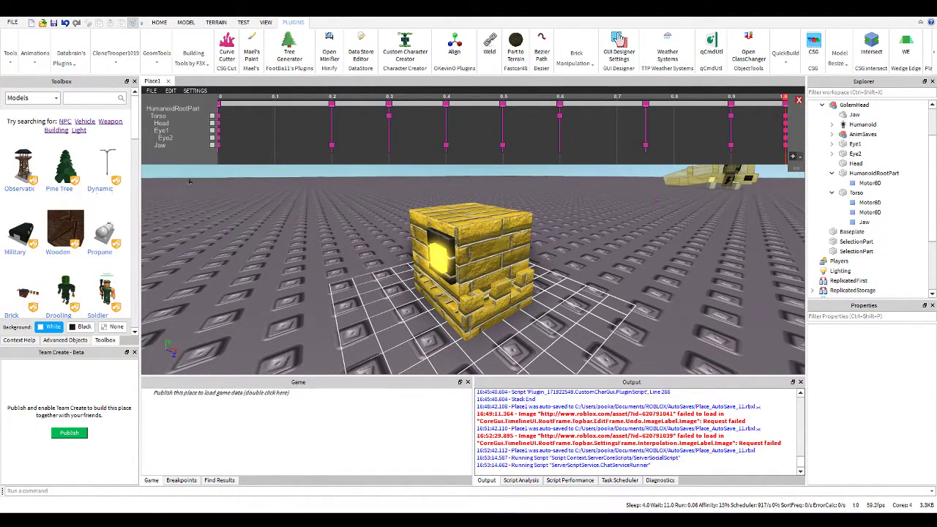
- Play the looping animation, watch the golem head from several angles and return to the editor
{"action": "left_click", "coordinate": [151, 90]}
{"action": "left_click", "coordinate": [160, 190]}
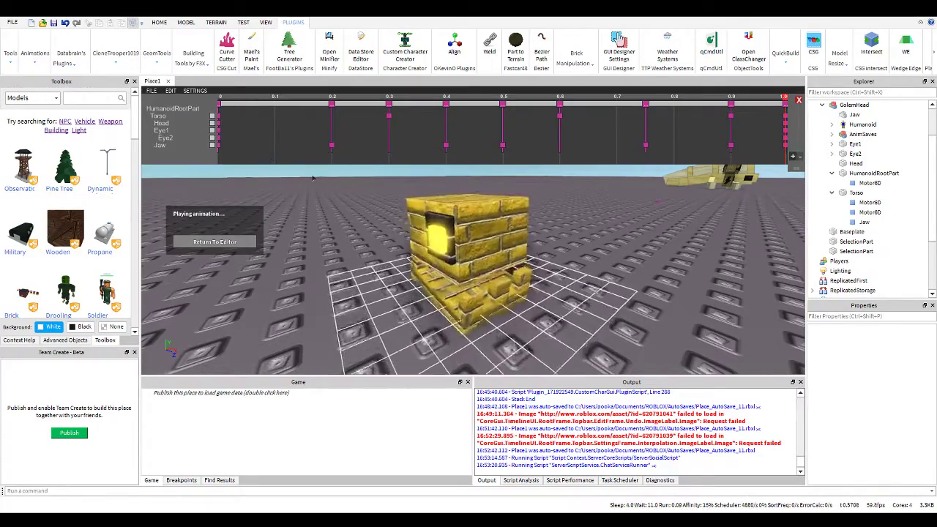
{"action": "key", "text": "w"}
{"action": "right_click_drag", "start_coordinate": [399, 252], "coordinate": [497, 255]}
{"action": "key", "text": "s"}
{"action": "key", "text": "a"}
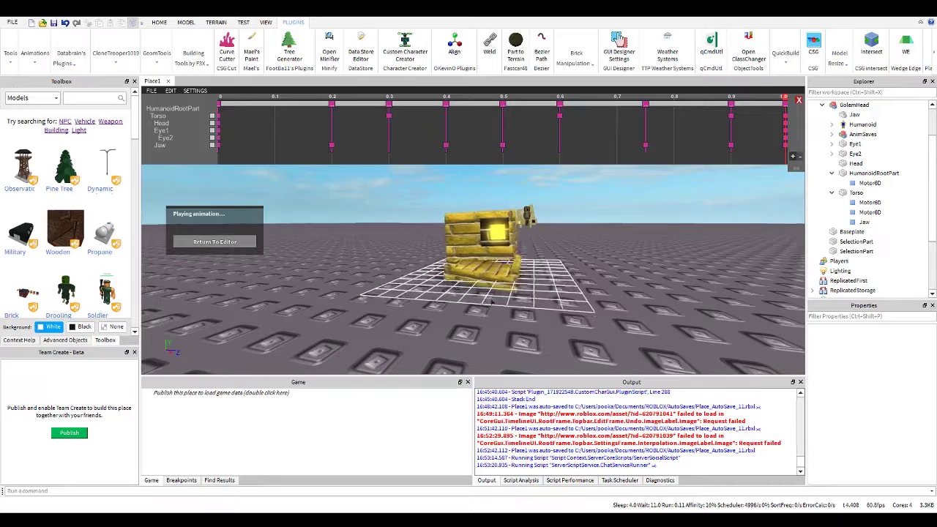
{"action": "left_click", "coordinate": [874, 173]}
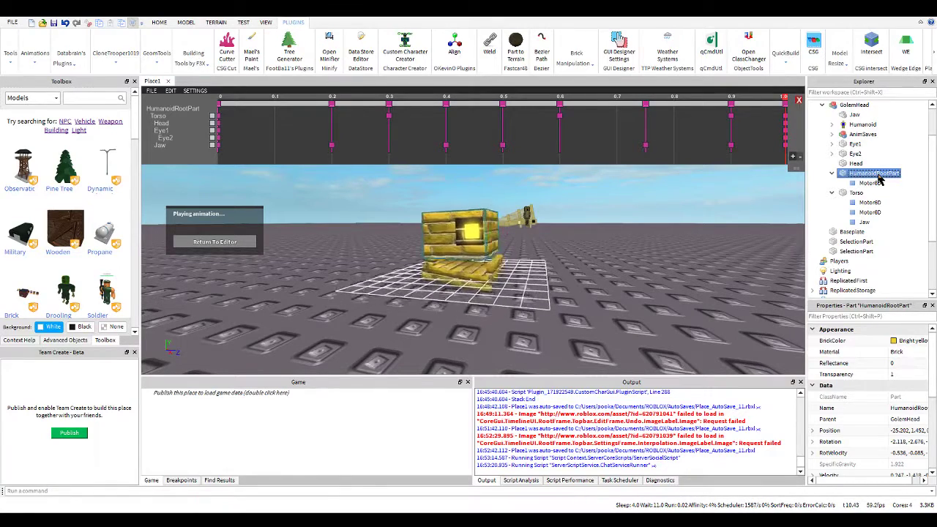
{"action": "left_click", "coordinate": [672, 228]}
{"action": "right_click_drag", "start_coordinate": [672, 228], "coordinate": [633, 243]}
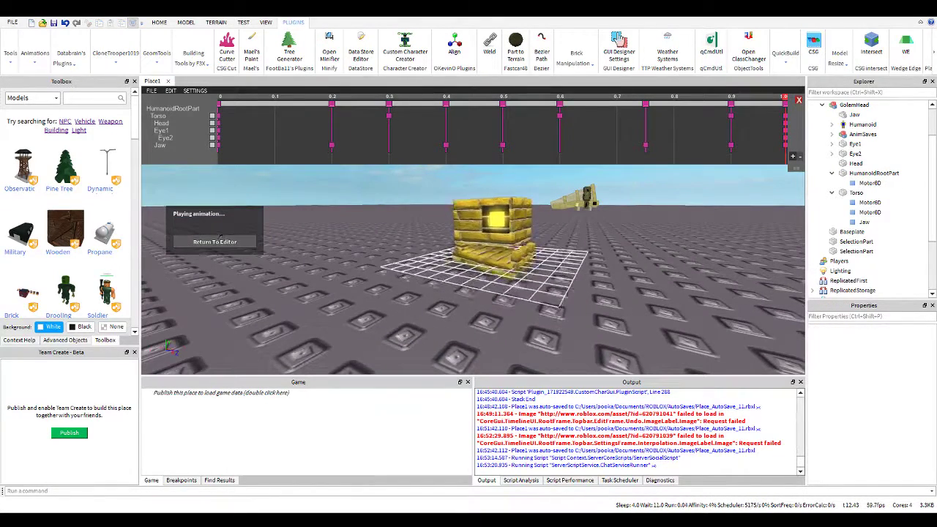
{"action": "left_click", "coordinate": [220, 237]}
- Select the Jaw and check its behavior properties, including Anchored and CanCollide
{"action": "left_click", "coordinate": [468, 255]}
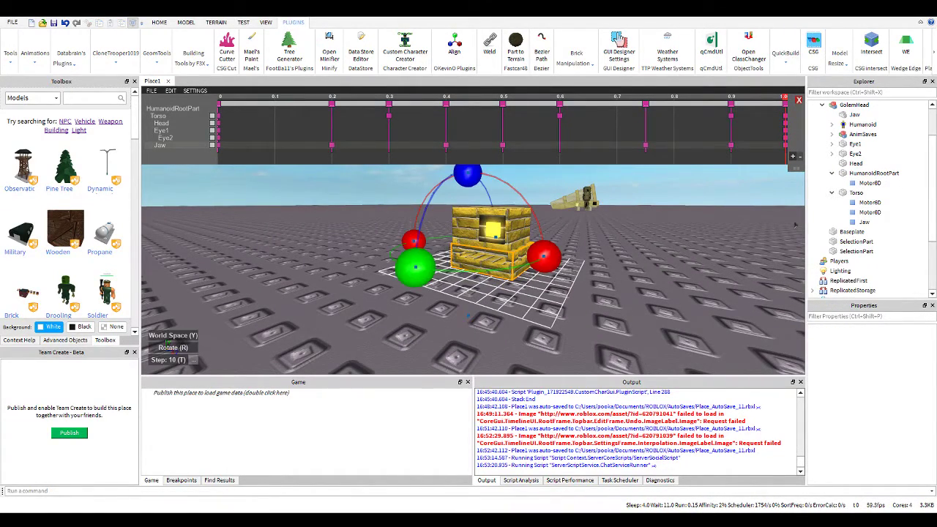
{"action": "left_click", "coordinate": [855, 115]}
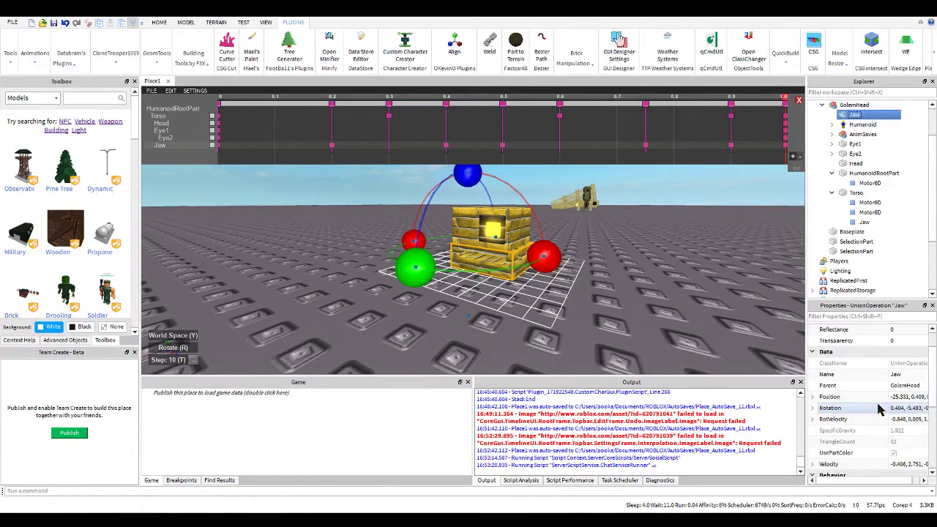
{"action": "scroll", "coordinate": [879, 408], "scroll_direction": "down", "scroll_amount": 3}
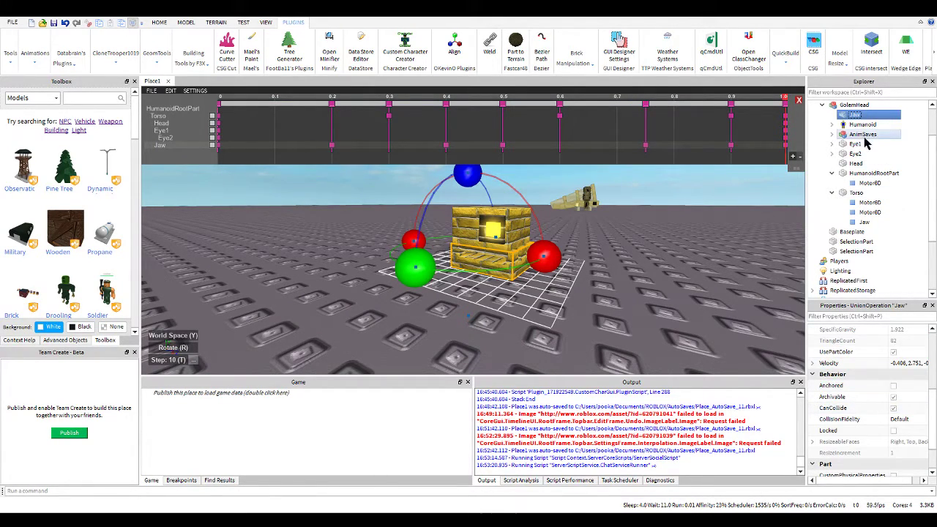
{"action": "left_click", "coordinate": [850, 117], "text": "ctrl"}
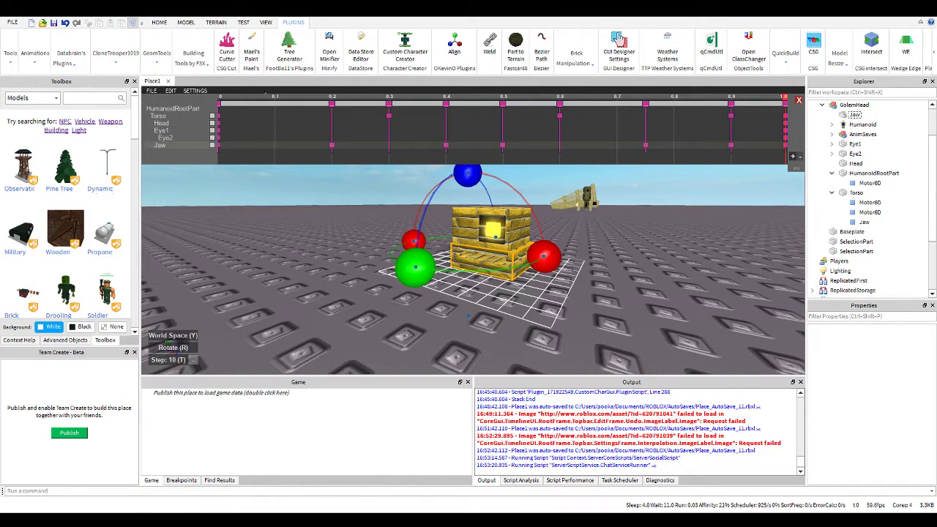
- Add a Jaw keyframe at 0.1 and rotate the Jaw far out of the head as a test pose
{"action": "left_click_drag", "start_coordinate": [298, 109], "coordinate": [275, 110]}
{"action": "left_click", "coordinate": [484, 282]}
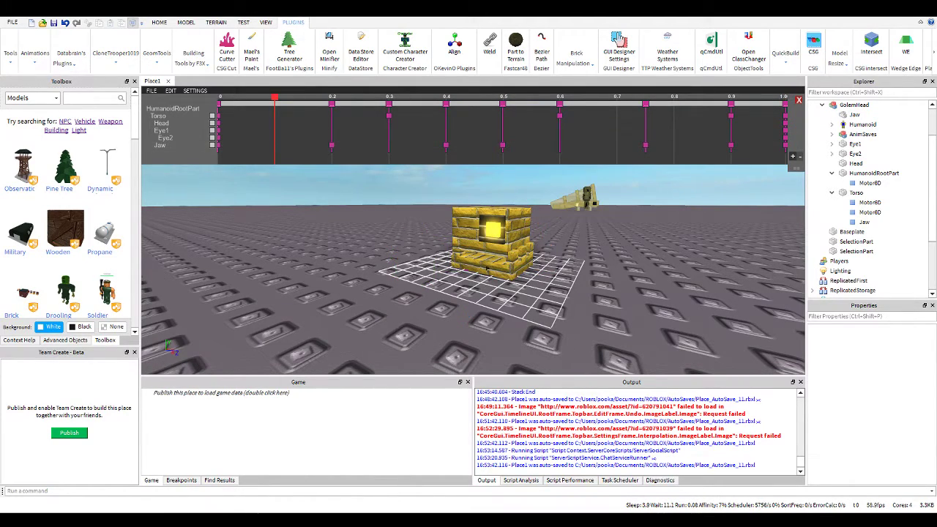
{"action": "left_click", "coordinate": [485, 273]}
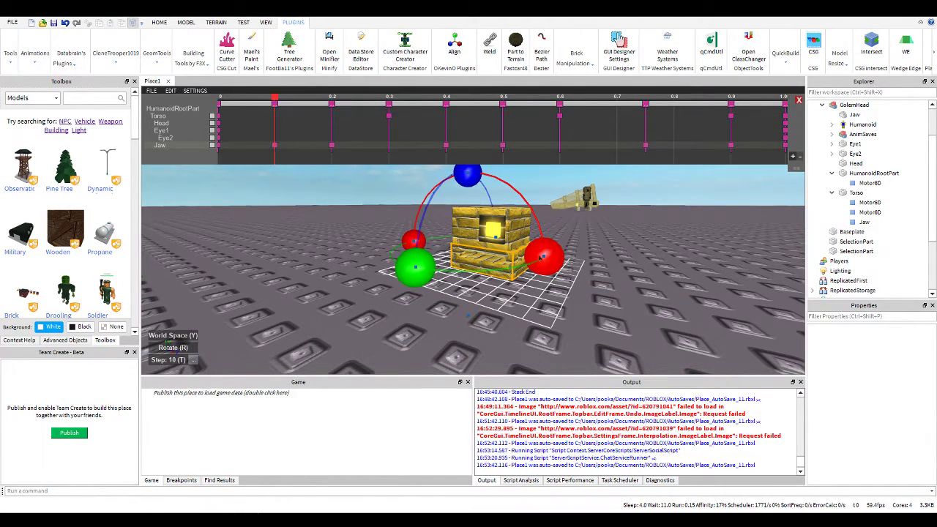
{"action": "left_click_drag", "start_coordinate": [543, 257], "coordinate": [503, 368]}
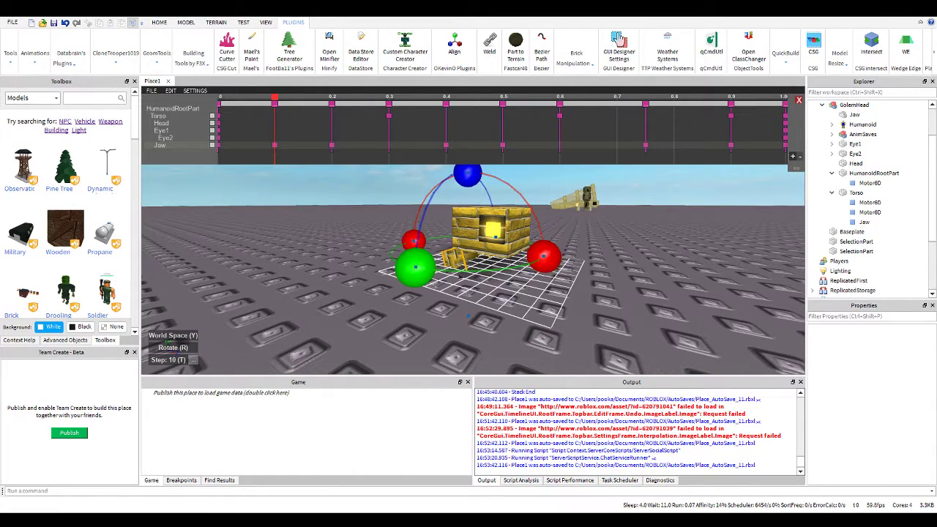
- Play the animation with the exaggerated Jaw pose and watch the model's movement from several angles
{"action": "left_click", "coordinate": [148, 90]}
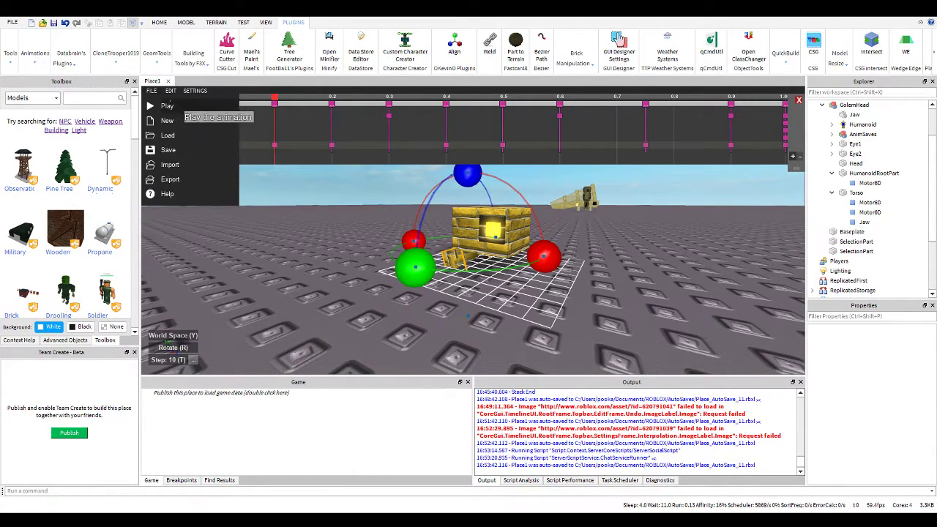
{"action": "left_click", "coordinate": [174, 106]}
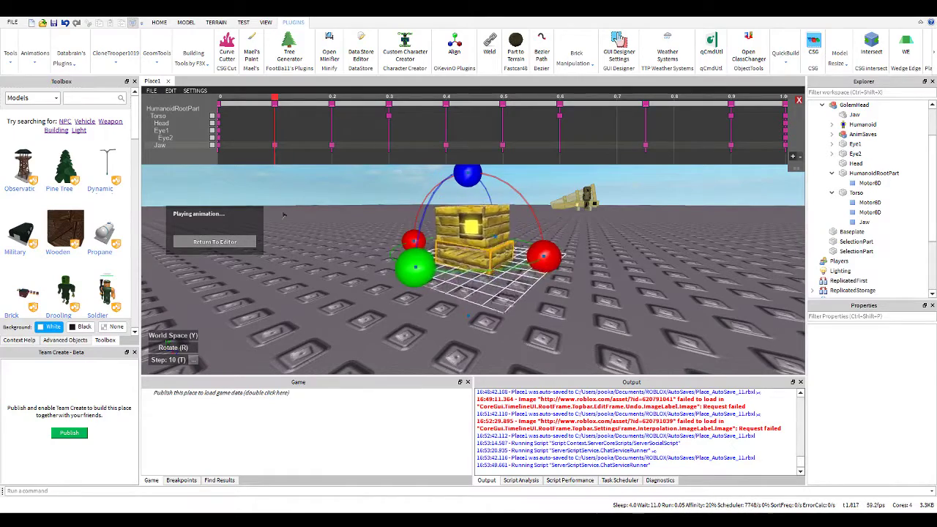
{"action": "right_click_drag", "start_coordinate": [297, 255], "coordinate": [296, 255]}
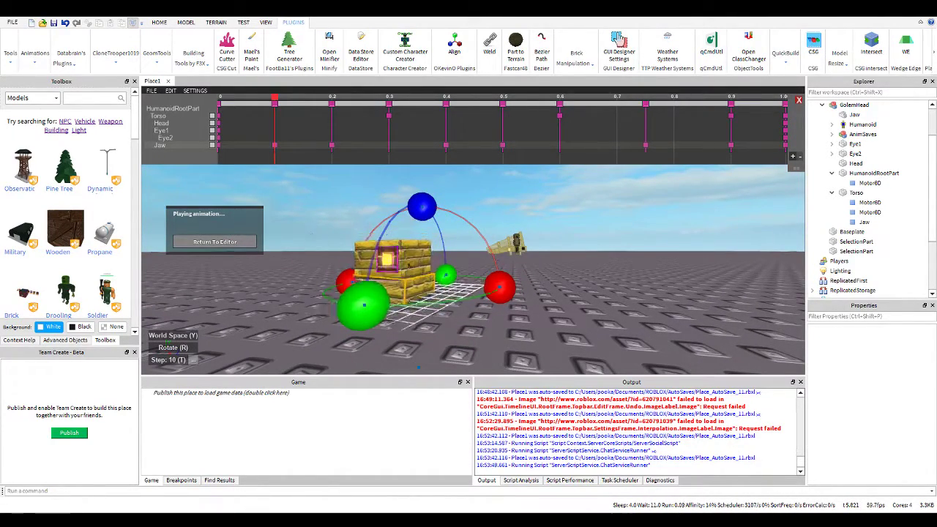
{"action": "right_click_drag", "start_coordinate": [497, 242], "coordinate": [497, 243]}
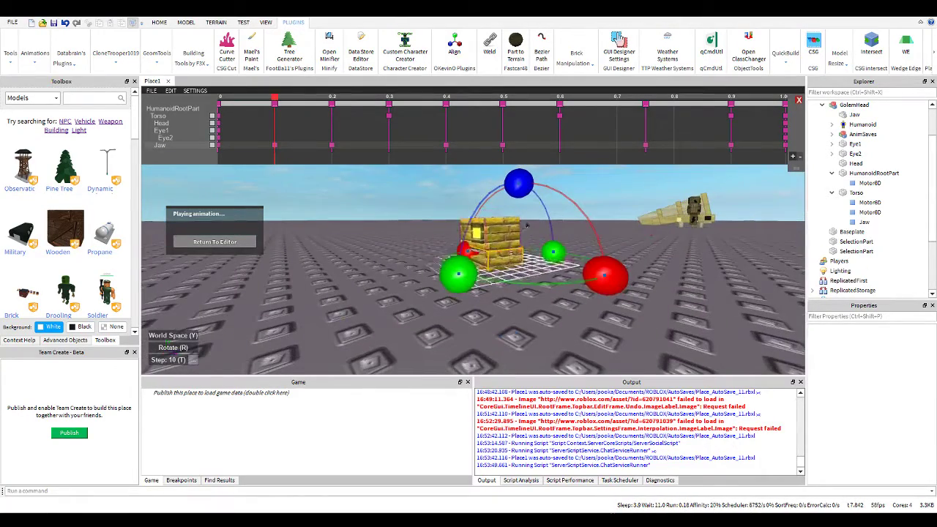
{"action": "right_click_drag", "start_coordinate": [527, 203], "coordinate": [527, 203]}
{"action": "scroll", "coordinate": [290, 240], "scroll_direction": "up", "scroll_amount": 2}
{"action": "scroll", "coordinate": [291, 241], "scroll_direction": "up", "scroll_amount": 1}
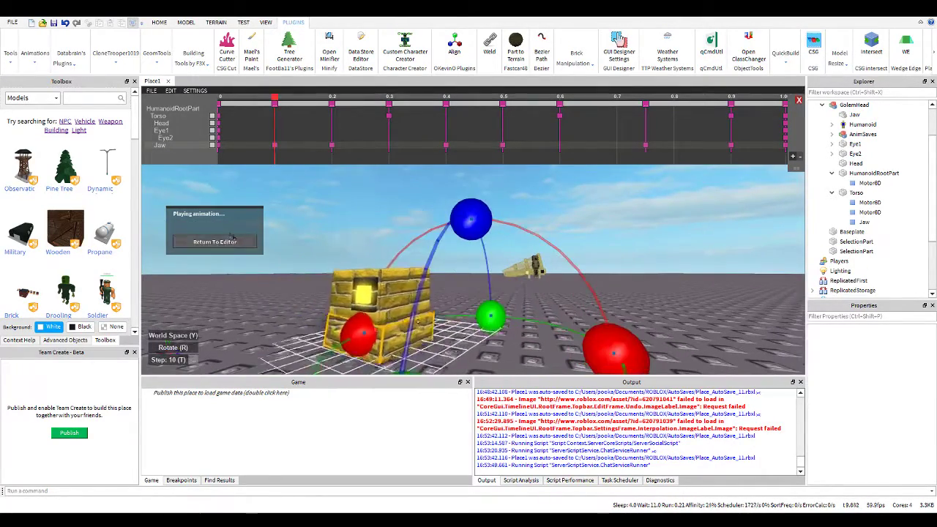
- Return to the editor and delete the test keyframe at 0.1
{"action": "left_click", "coordinate": [226, 242]}
{"action": "right_click_drag", "start_coordinate": [382, 228], "coordinate": [384, 234]}
{"action": "scroll", "coordinate": [517, 225], "scroll_direction": "down", "scroll_amount": 3}
{"action": "left_click", "coordinate": [519, 227]}
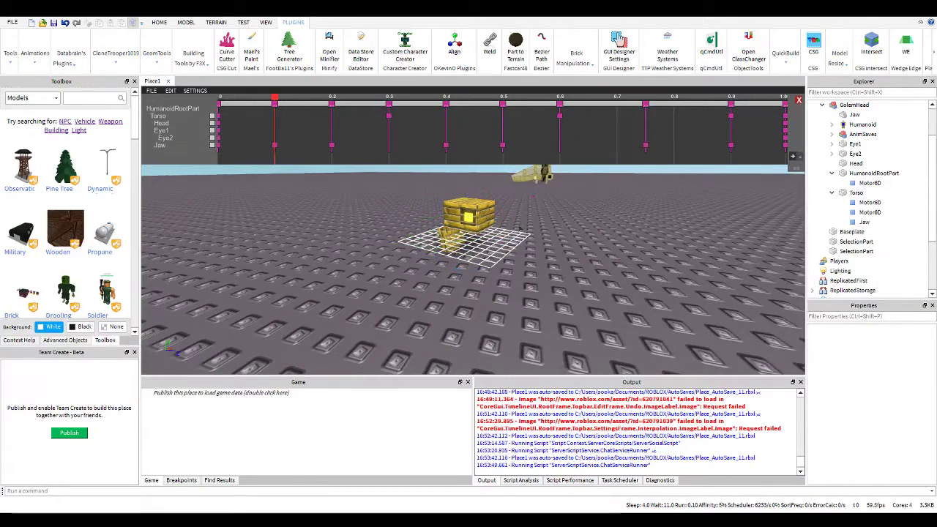
{"action": "right_click", "coordinate": [270, 100]}
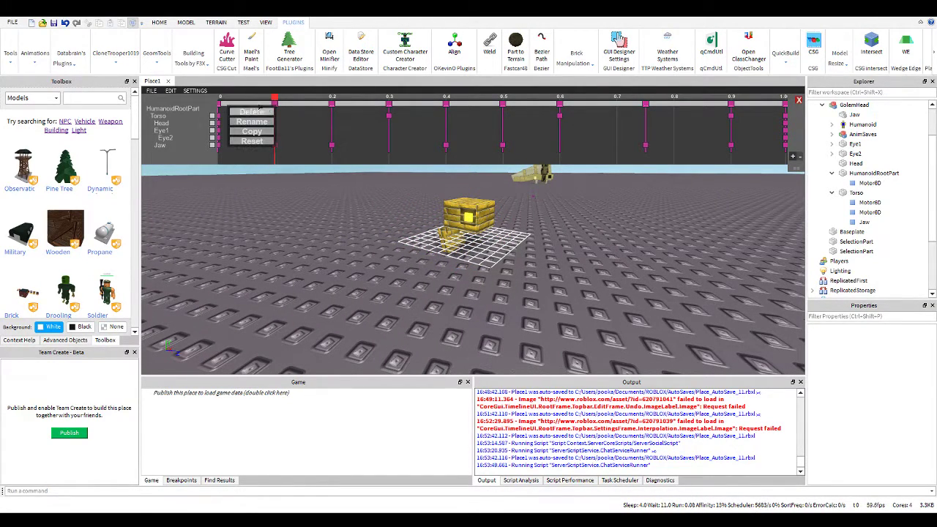
{"action": "left_click", "coordinate": [260, 110]}
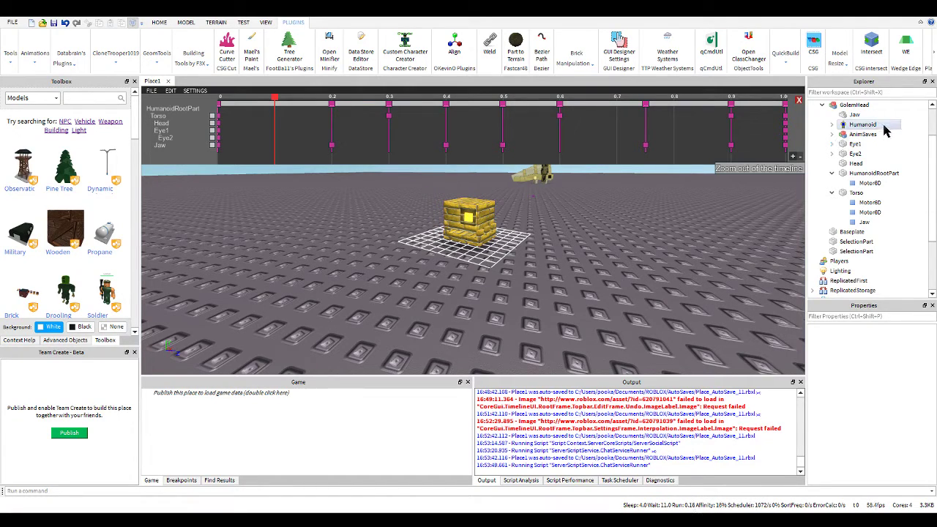
- Turn off CanCollide for the Jaw part
{"action": "left_click", "coordinate": [863, 115]}
{"action": "scroll", "coordinate": [871, 396], "scroll_direction": "down", "scroll_amount": 5}
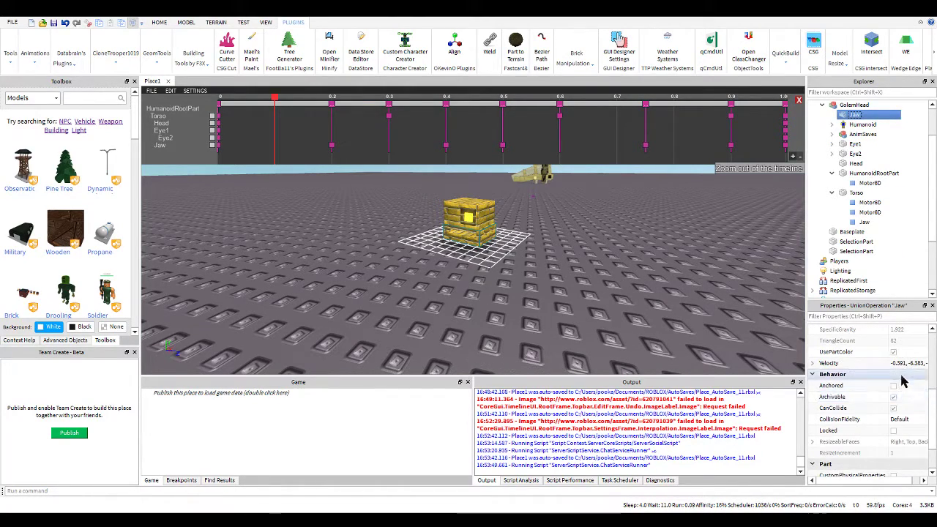
{"action": "left_click", "coordinate": [898, 411]}
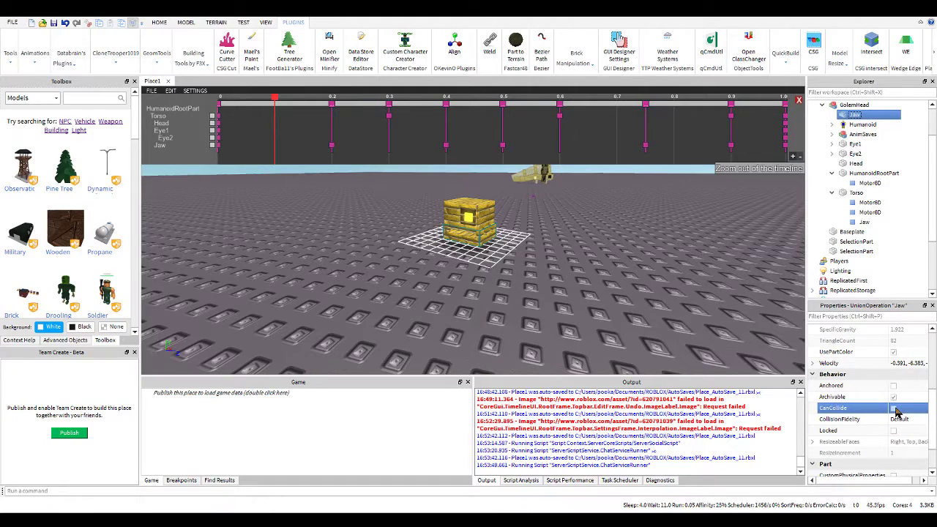
{"action": "scroll", "coordinate": [657, 263], "scroll_direction": "up", "scroll_amount": 3}
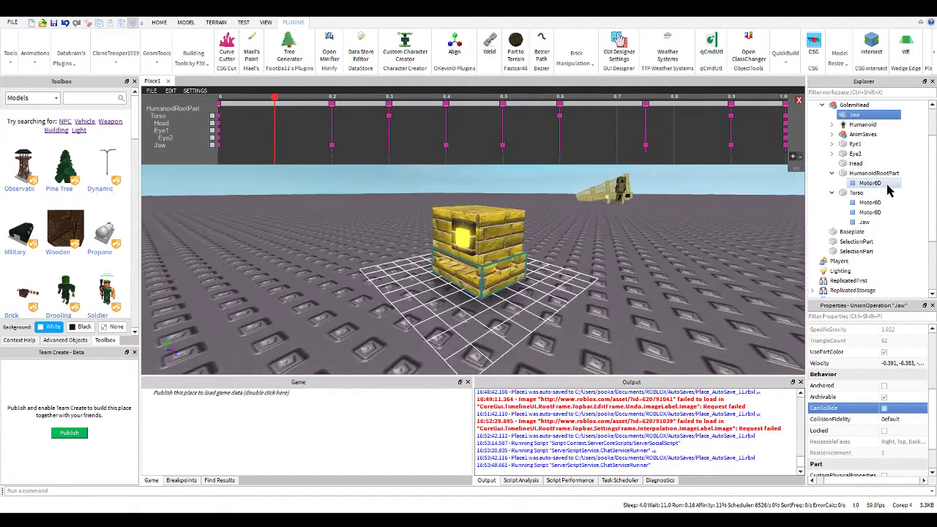
- Set the HumanoidRootPart to Anchored and deselect it
{"action": "right_click_drag", "start_coordinate": [553, 242], "coordinate": [461, 197]}
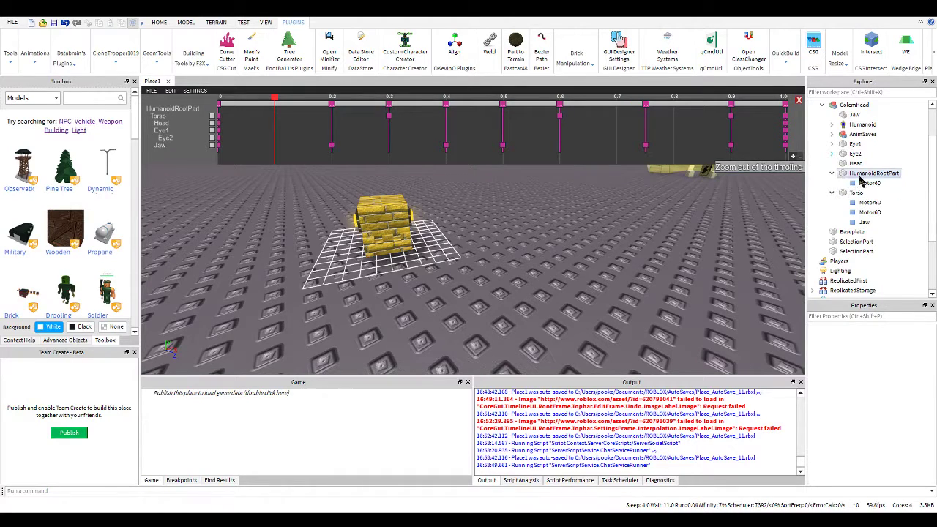
{"action": "left_click", "coordinate": [873, 174]}
{"action": "scroll", "coordinate": [891, 400], "scroll_direction": "down", "scroll_amount": 4}
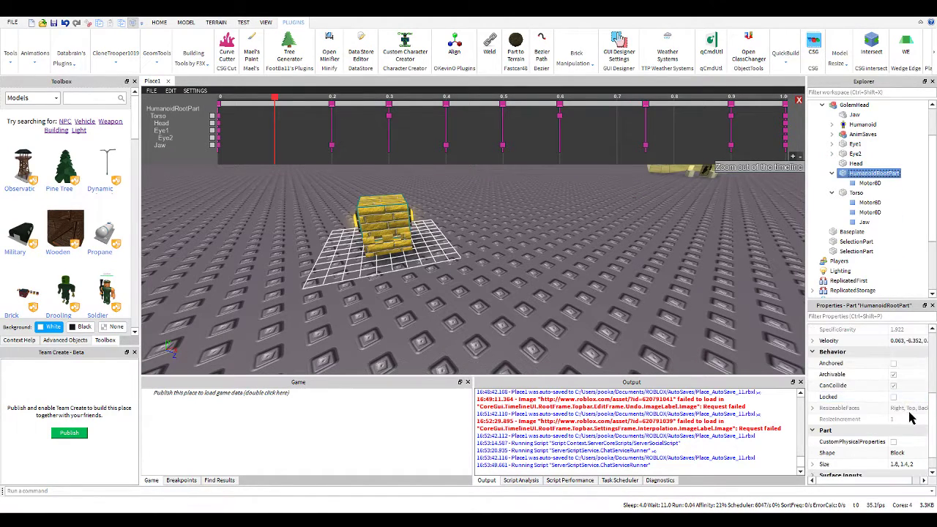
{"action": "left_click", "coordinate": [898, 365]}
{"action": "left_click", "coordinate": [893, 364]}
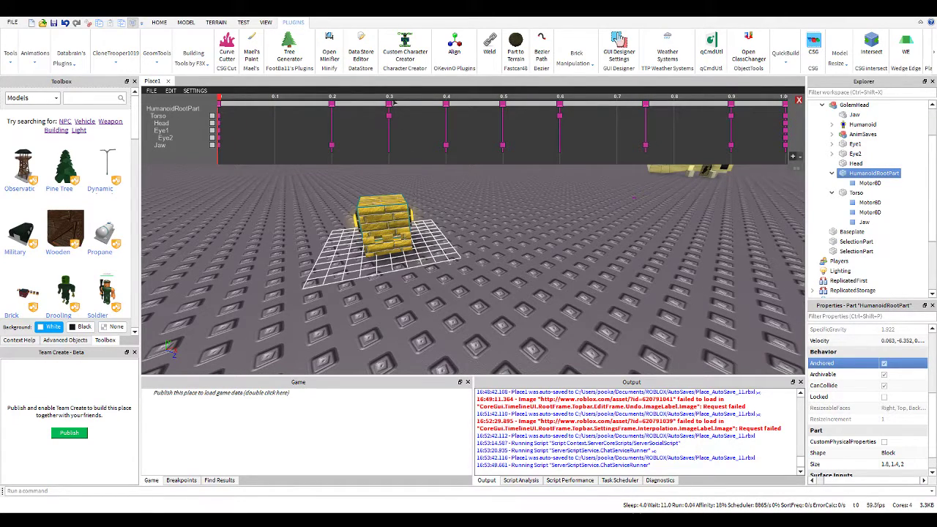
{"action": "left_click", "coordinate": [918, 208]}
- Move the timeline cursor to 0.3, play the animation to check the anchored golem up close, and return to the editor
{"action": "left_click", "coordinate": [396, 100]}
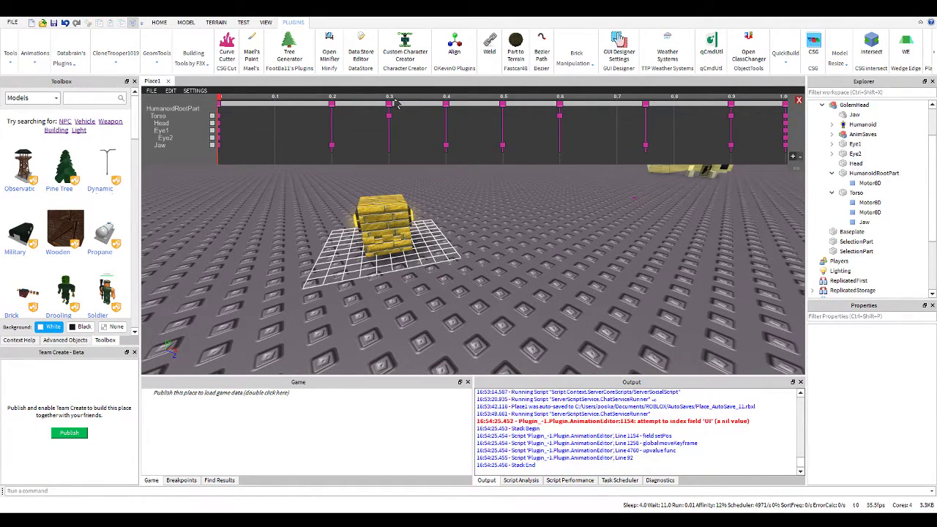
{"action": "key", "text": "space"}
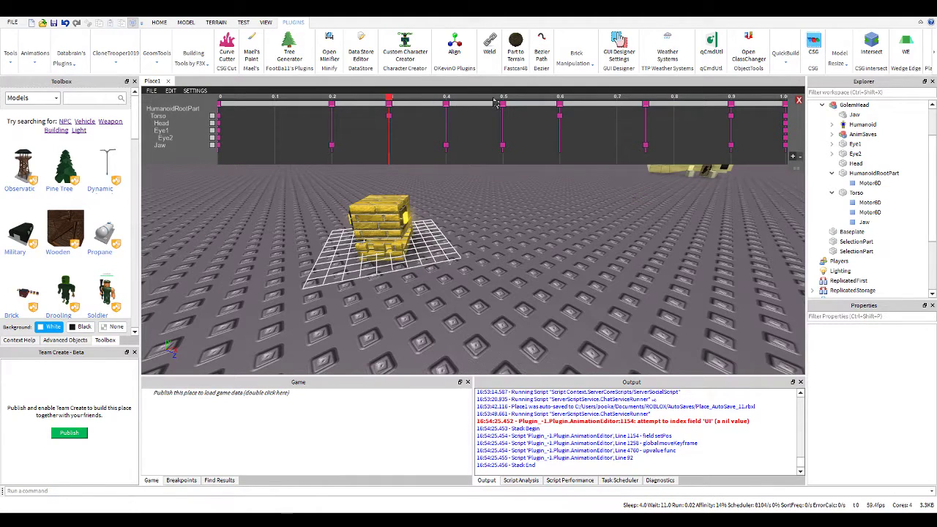
{"action": "left_click", "coordinate": [150, 90]}
{"action": "left_click", "coordinate": [172, 110]}
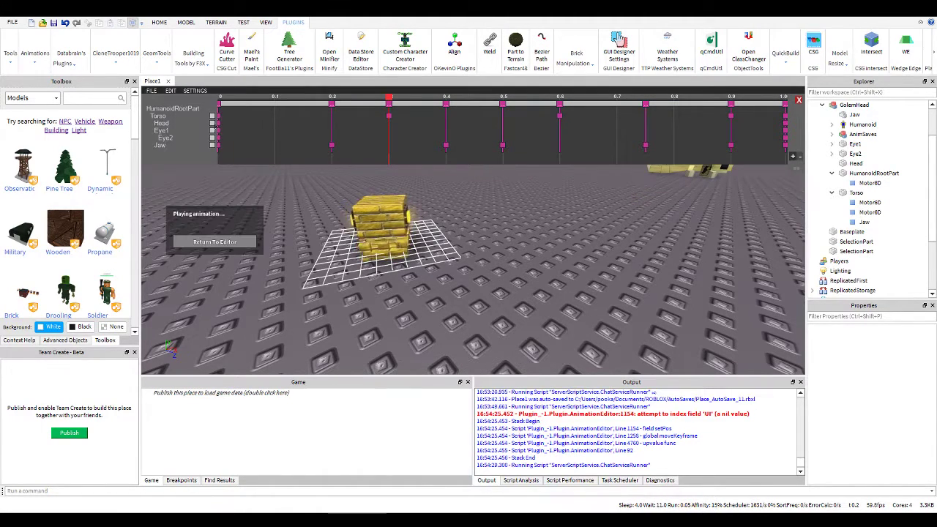
{"action": "right_click_drag", "start_coordinate": [440, 219], "coordinate": [439, 180]}
{"action": "scroll", "coordinate": [439, 220], "scroll_direction": "up", "scroll_amount": 4}
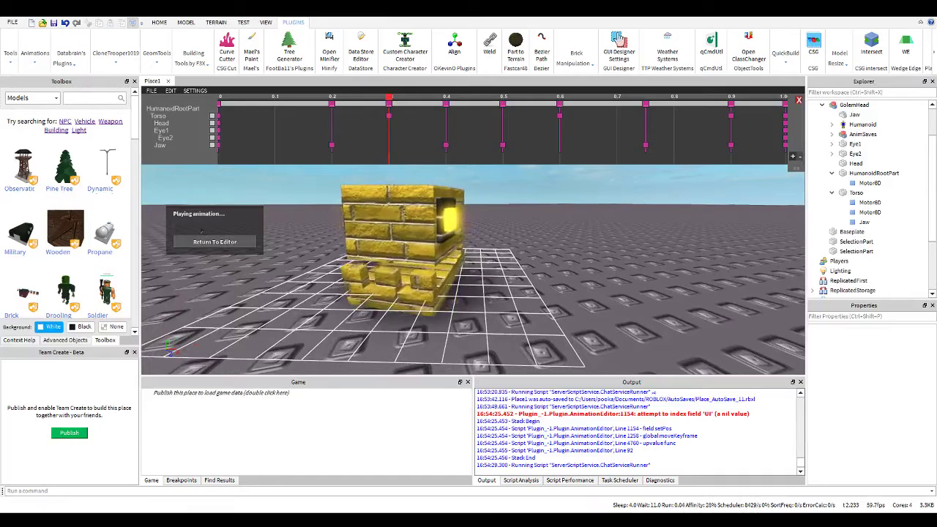
{"action": "left_click", "coordinate": [218, 241]}
- Move the timeline cursor back to 0 to restore the starting pose
{"action": "left_click_drag", "start_coordinate": [389, 97], "coordinate": [219, 97]}
{"action": "scroll", "coordinate": [556, 196], "scroll_direction": "down", "scroll_amount": 4}
{"action": "right_click_drag", "start_coordinate": [564, 165], "coordinate": [512, 172]}
{"action": "scroll", "coordinate": [541, 196], "scroll_direction": "up", "scroll_amount": 2}
{"action": "scroll", "coordinate": [512, 172], "scroll_direction": "down", "scroll_amount": 2}
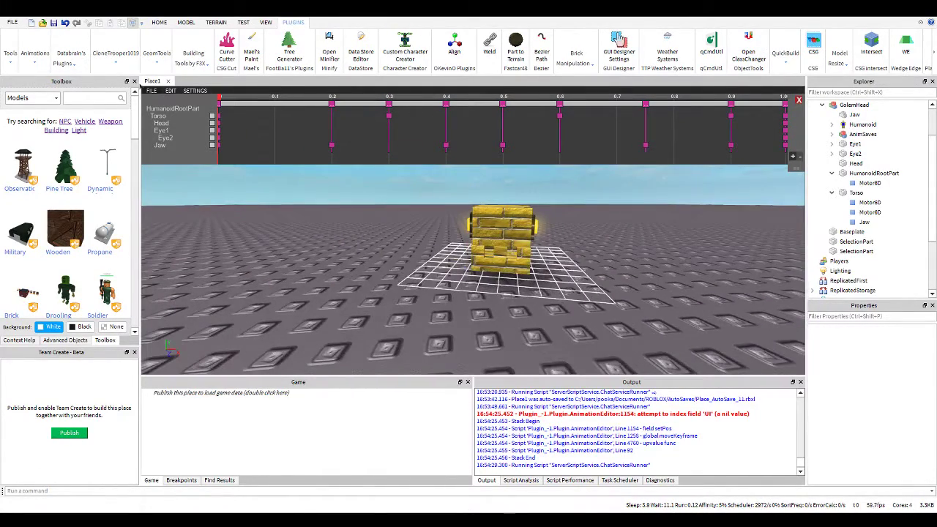
- Play the golem's animation, examine the moving Torso and Jaw from several angles, and return to the editor
{"action": "left_click", "coordinate": [151, 90]}
{"action": "left_click", "coordinate": [159, 100]}
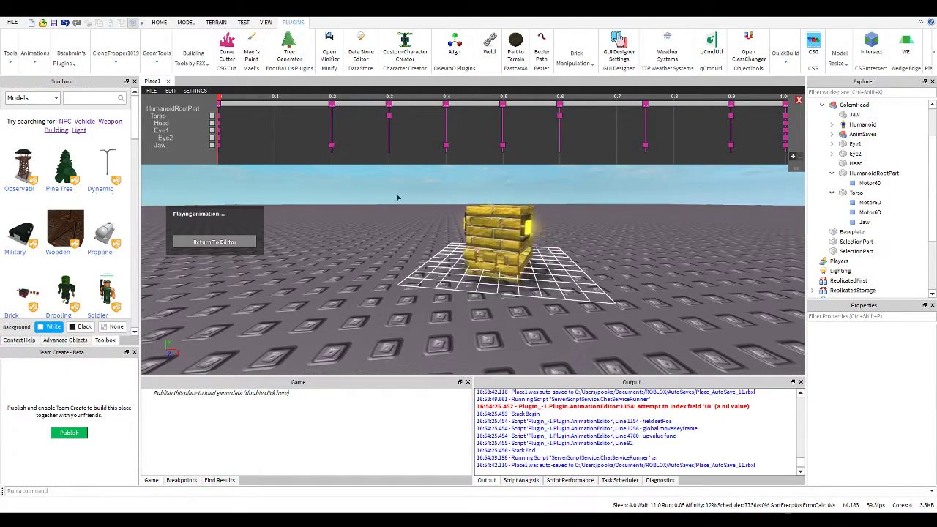
{"action": "right_click_drag", "start_coordinate": [398, 197], "coordinate": [403, 196]}
{"action": "right_click_drag", "start_coordinate": [641, 315], "coordinate": [640, 313]}
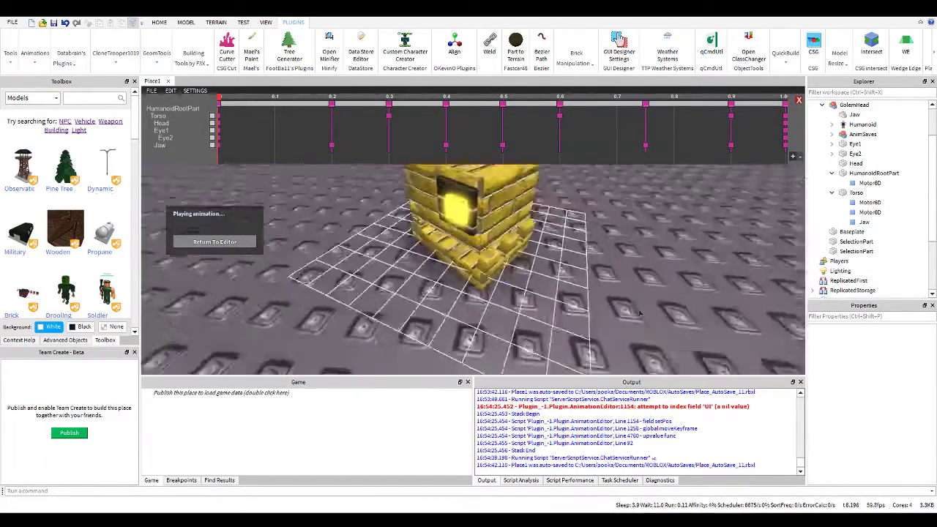
{"action": "scroll", "coordinate": [639, 315], "scroll_direction": "down", "scroll_amount": 4}
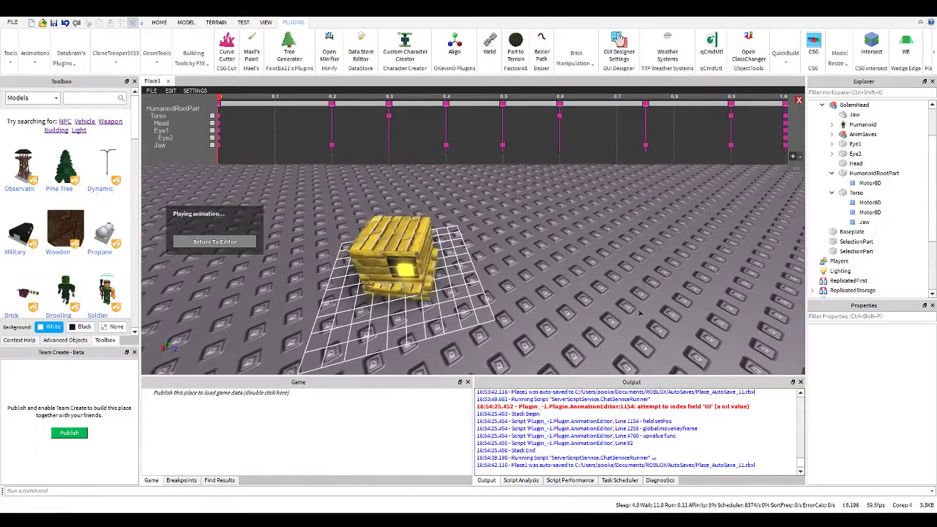
{"action": "scroll", "coordinate": [640, 313], "scroll_direction": "up", "scroll_amount": 4}
{"action": "right_click_drag", "start_coordinate": [640, 313], "coordinate": [639, 314]}
{"action": "right_click_drag", "start_coordinate": [586, 258], "coordinate": [584, 259]}
{"action": "scroll", "coordinate": [584, 259], "scroll_direction": "down", "scroll_amount": 3}
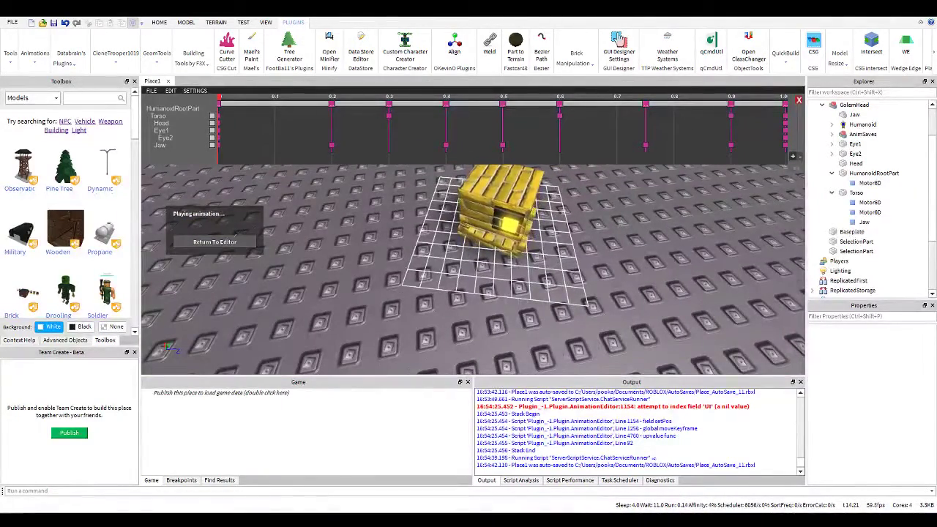
{"action": "left_click", "coordinate": [235, 236]}
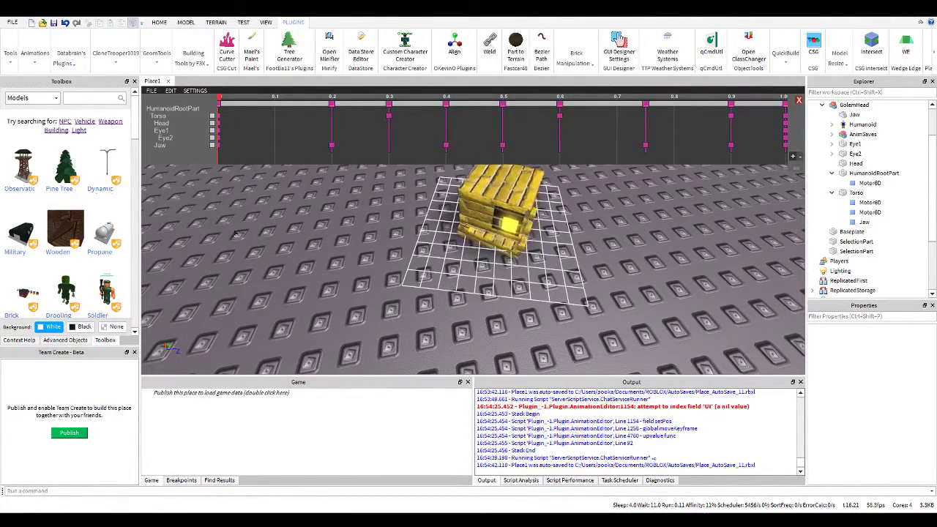
- Save the current animation in the place under the name GolemHeadIdle
{"action": "left_click", "coordinate": [151, 90]}
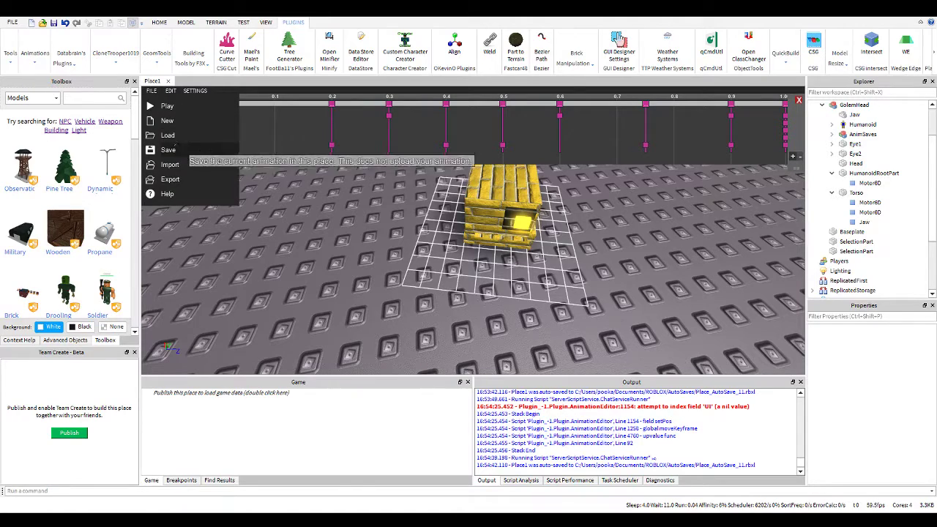
{"action": "left_click", "coordinate": [170, 149]}
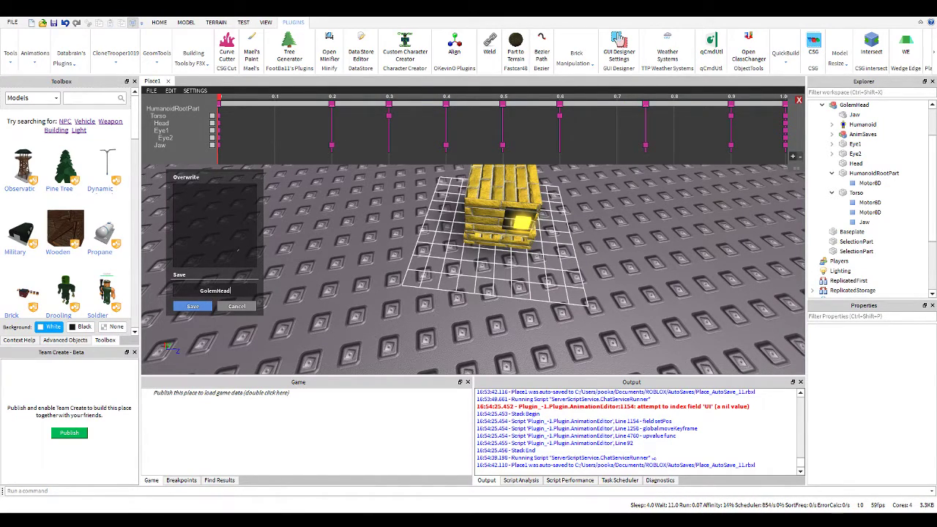
{"action": "left_click", "coordinate": [198, 305]}
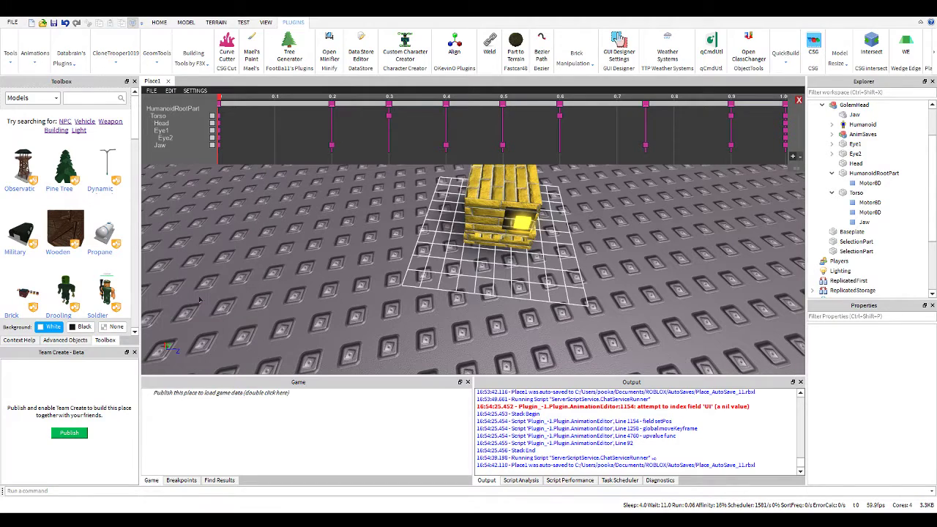
- Dismiss the editor's closing prompt, load the saved GolemHeadIdle animation and play it
{"action": "left_click", "coordinate": [799, 99]}
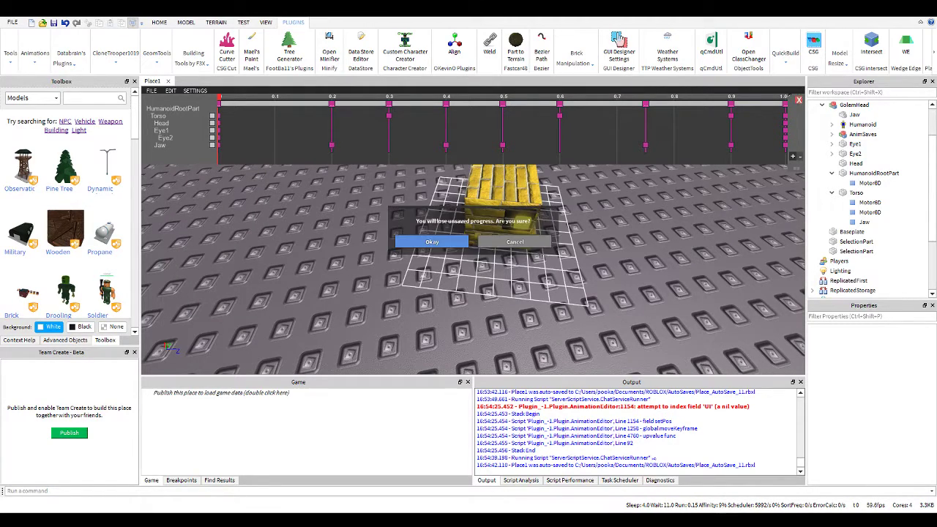
{"action": "left_click", "coordinate": [466, 242]}
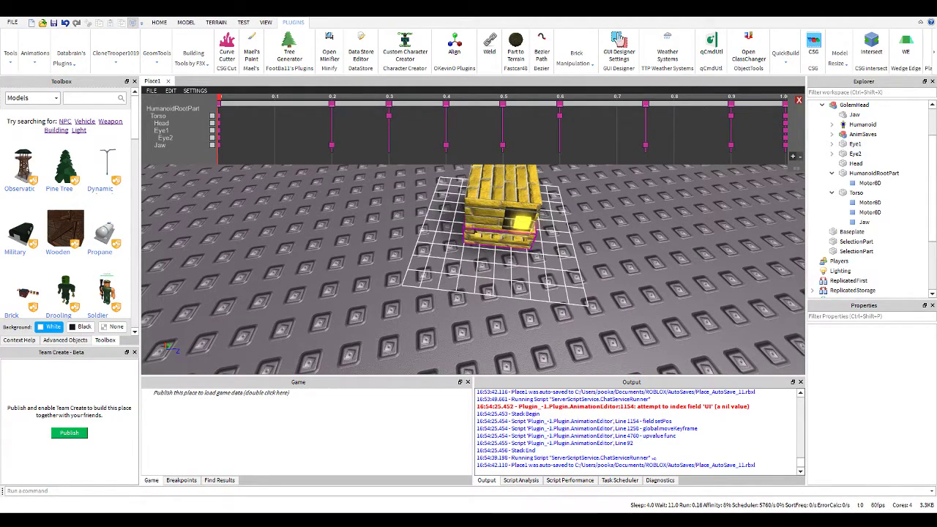
{"action": "left_click", "coordinate": [151, 91]}
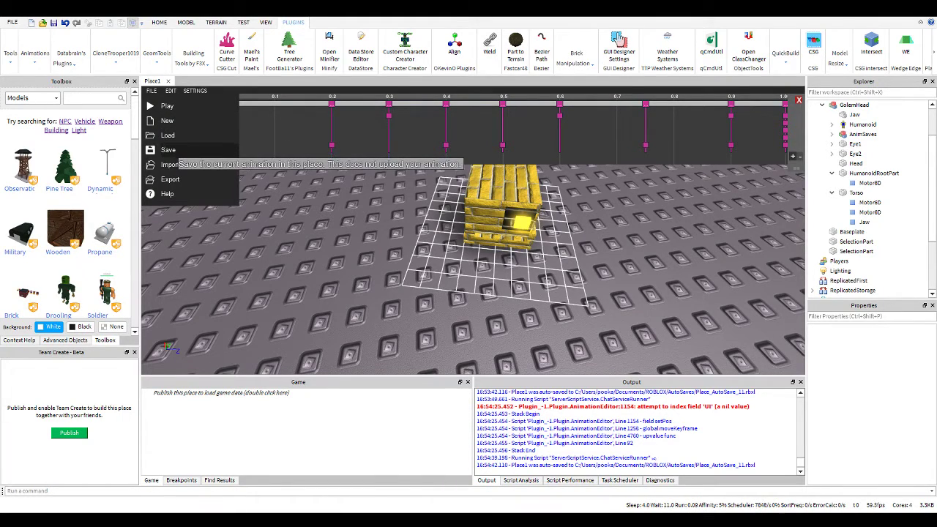
{"action": "left_click", "coordinate": [167, 136]}
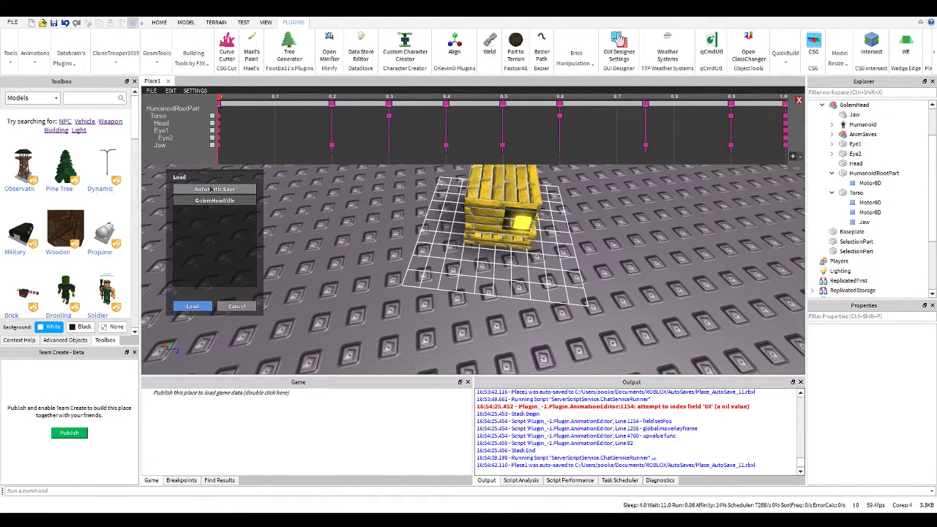
{"action": "left_click", "coordinate": [215, 200]}
{"action": "left_click", "coordinate": [191, 305]}
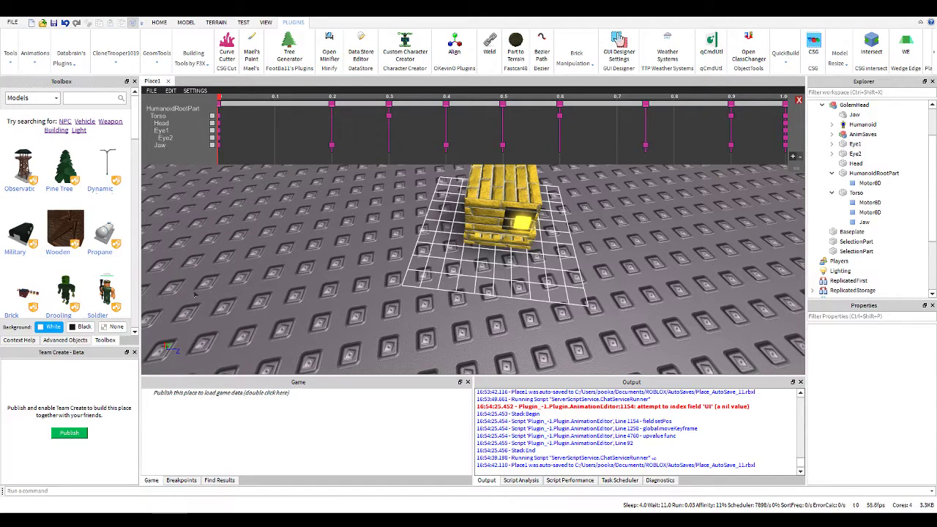
{"action": "left_click", "coordinate": [151, 90]}
{"action": "left_click", "coordinate": [165, 107]}
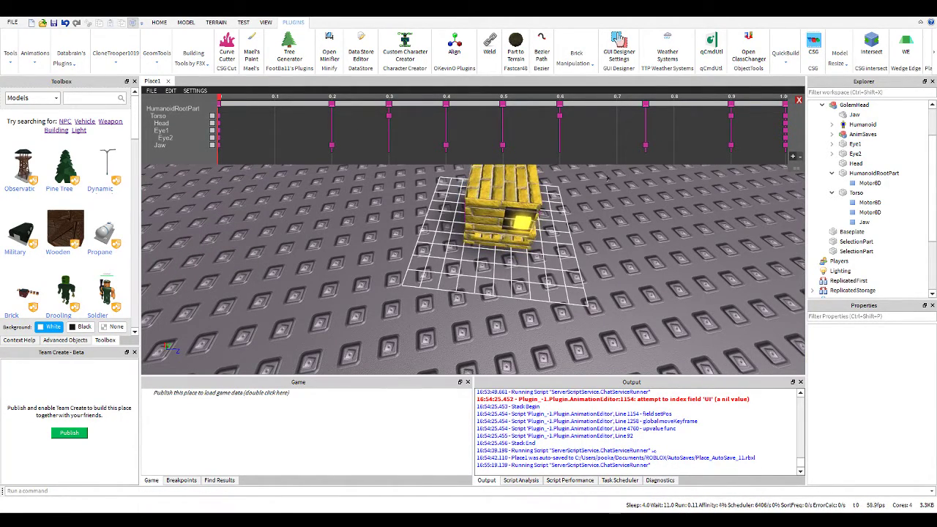
- Close the animation editor and accept losing unsaved progress
{"action": "left_click", "coordinate": [809, 124]}
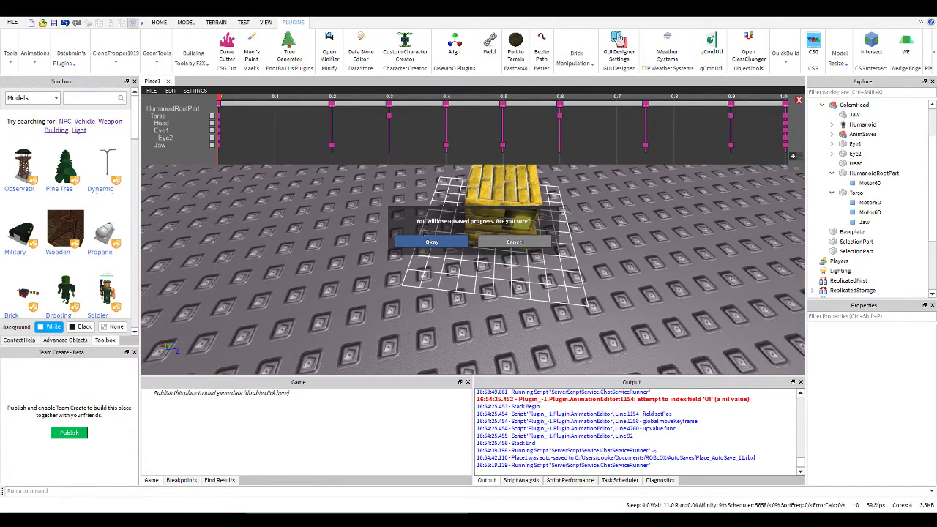
{"action": "left_click", "coordinate": [431, 241]}
{"action": "left_click", "coordinate": [575, 246]}
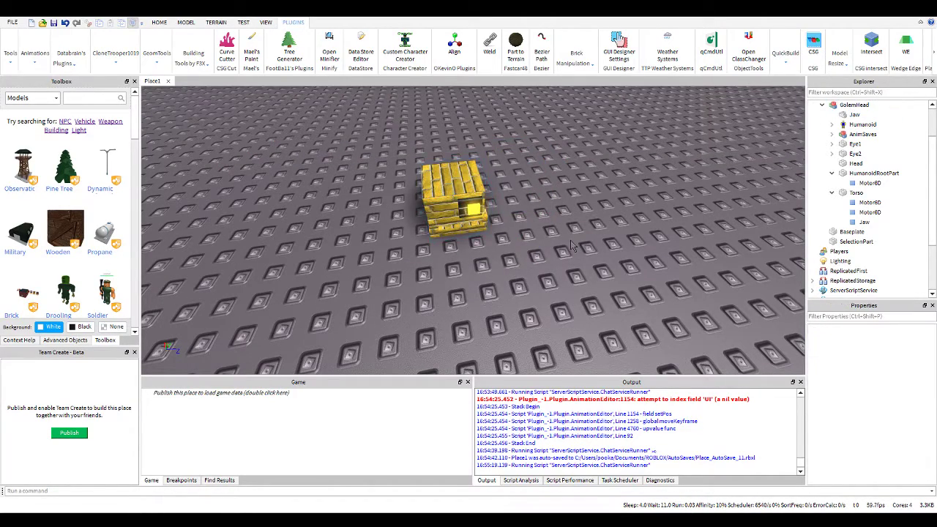
- Move the brown yellow-eyed golem model sideways away from the pale finned creature, and leave both models deselected
{"action": "key", "text": "w"}
{"action": "right_click_drag", "start_coordinate": [576, 247], "coordinate": [504, 222]}
{"action": "key", "text": "d"}
{"action": "key", "text": "s"}
{"action": "key", "text": "w"}
{"action": "key", "text": "w"}
{"action": "left_click", "coordinate": [501, 218]}
{"action": "left_click", "coordinate": [472, 227]}
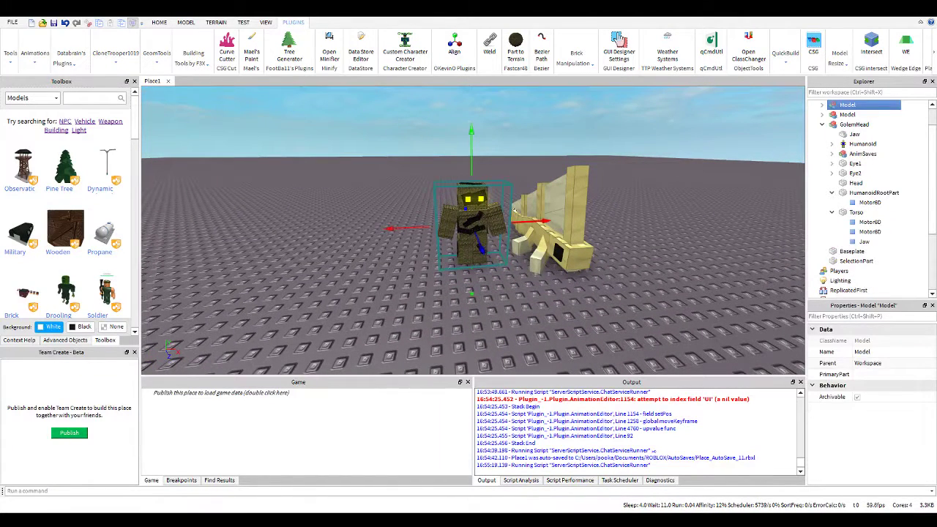
{"action": "left_click_drag", "start_coordinate": [472, 226], "coordinate": [378, 230]}
{"action": "left_click", "coordinate": [596, 223]}
{"action": "left_click", "coordinate": [607, 256]}
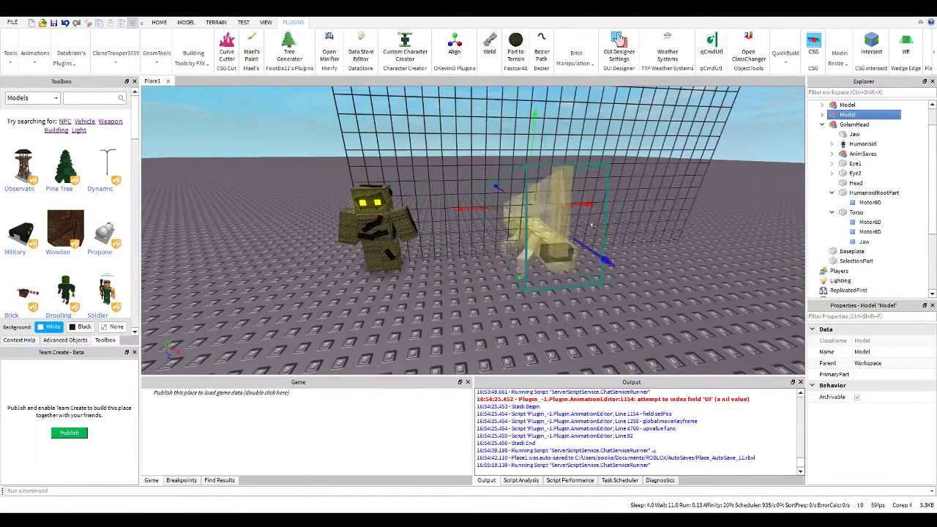
{"action": "left_click", "coordinate": [521, 306]}
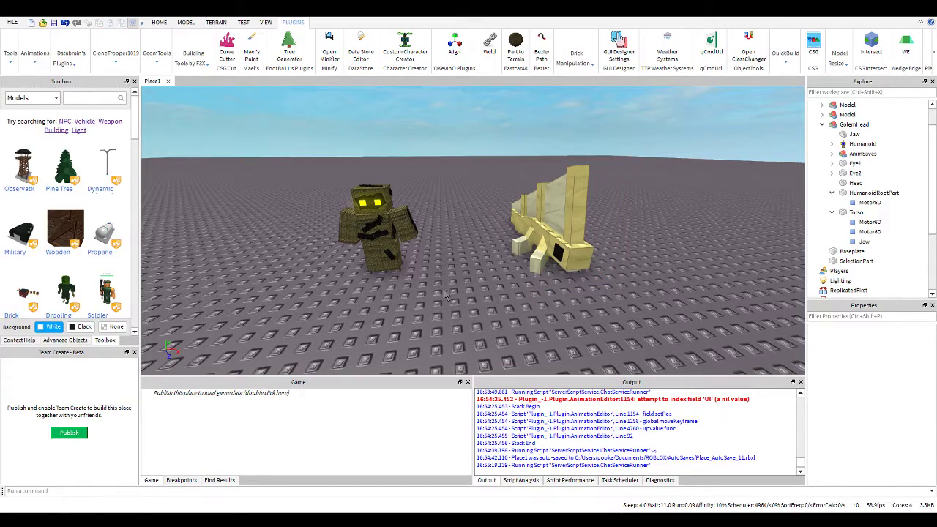